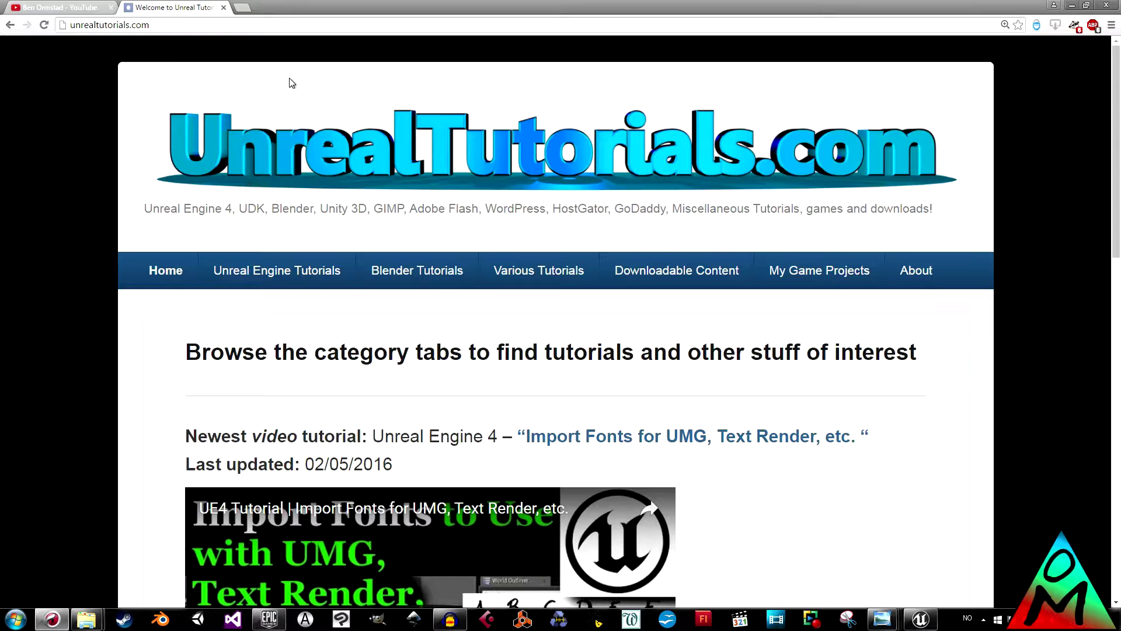
- Look over the UnrealTutorials.com home page and close its tab
scroll(62, 248, down, 3)
scroll(62, 247, up, 3)
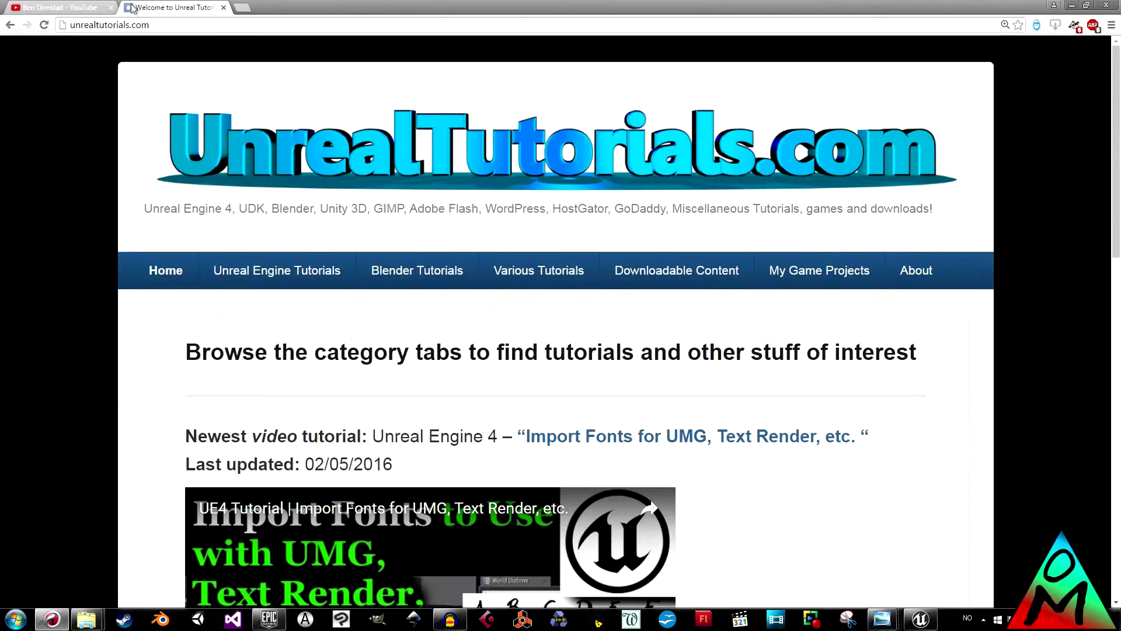
click(224, 7)
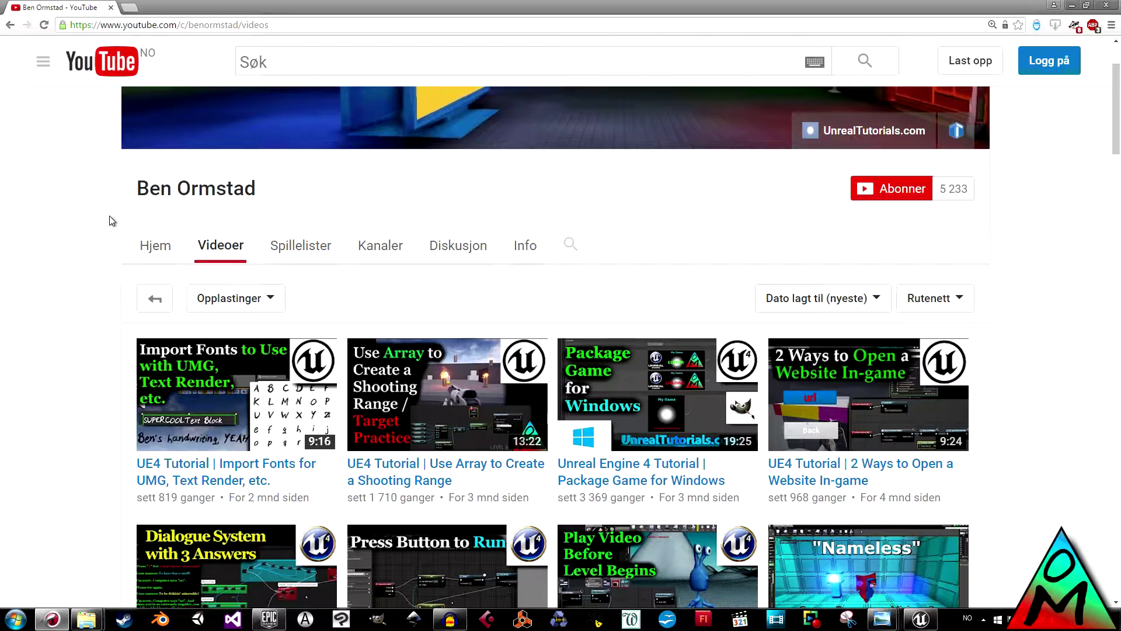
- Look through the tutorial videos uploaded to the YouTube channel and close the browser
scroll(105, 225, down, 2)
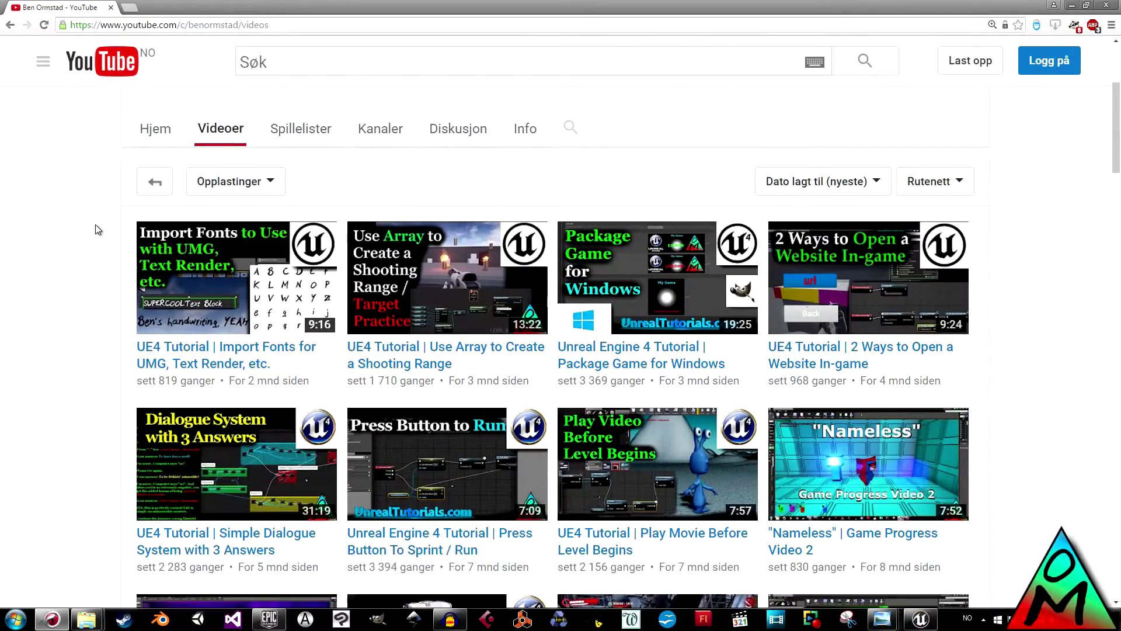
scroll(78, 217, up, 2)
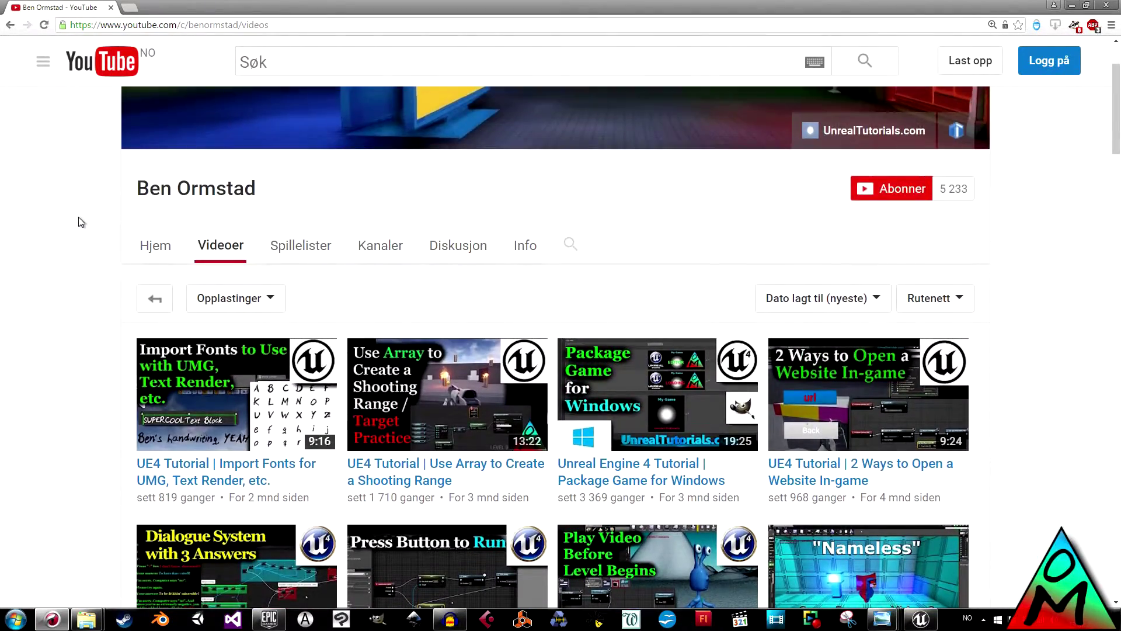
scroll(79, 218, up, 2)
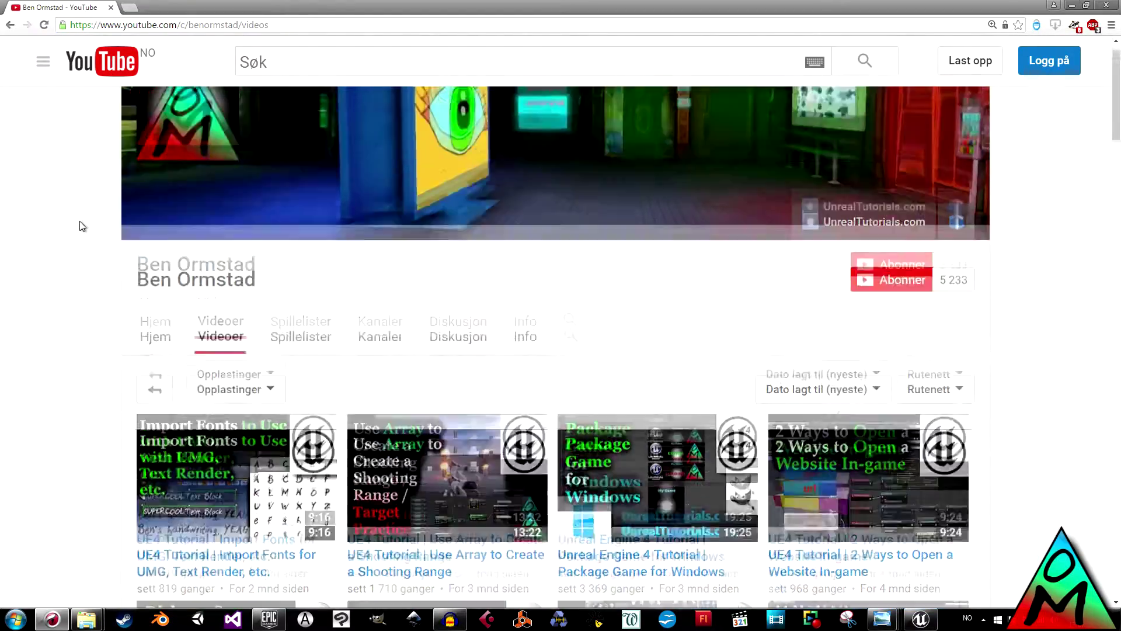
scroll(79, 221, down, 7)
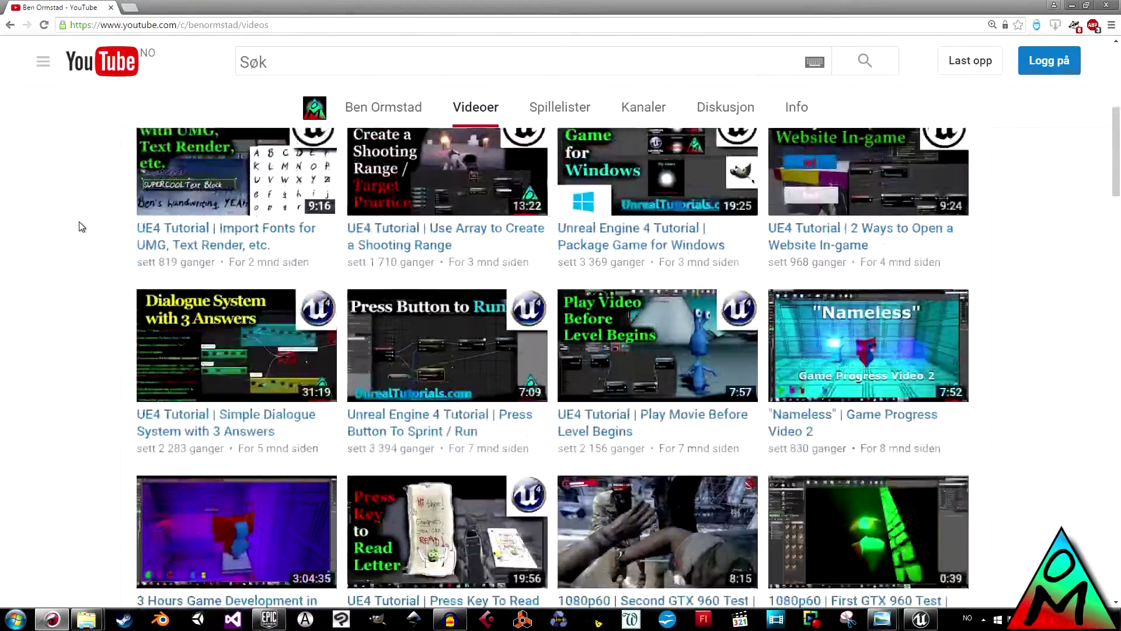
scroll(79, 221, down, 1)
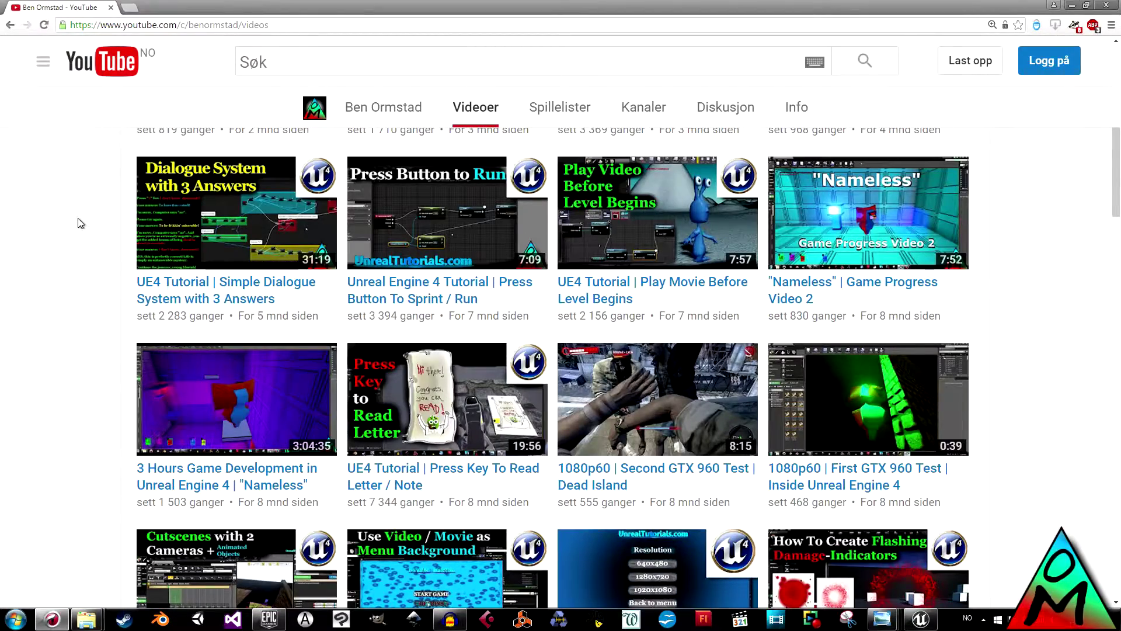
scroll(78, 219, down, 3)
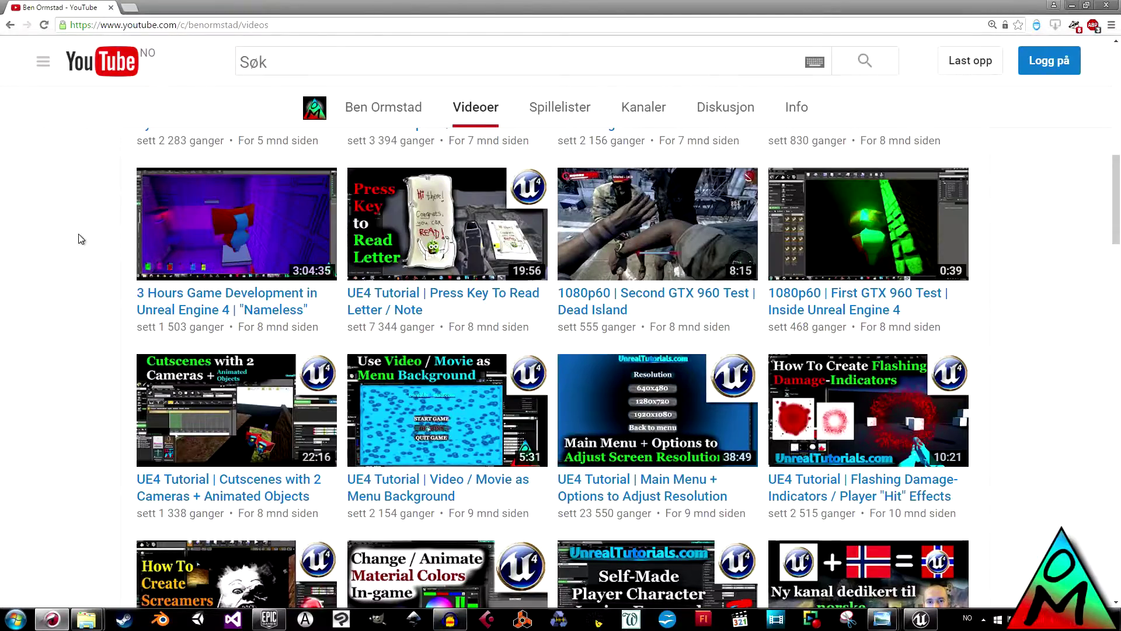
scroll(81, 239, up, 7)
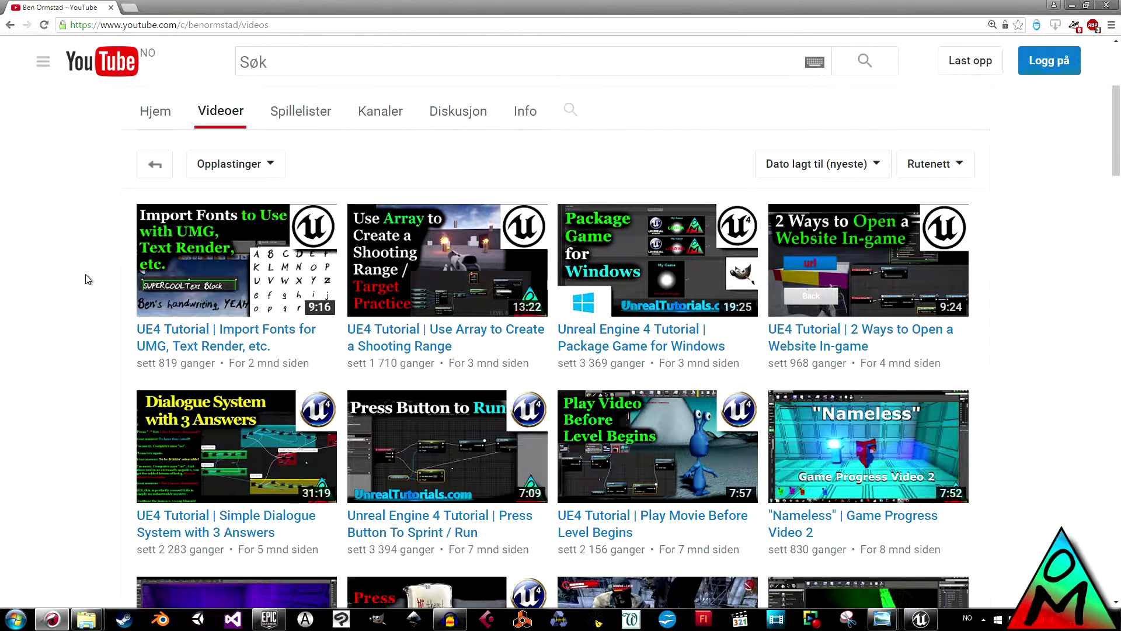
scroll(1022, 64, up, 4)
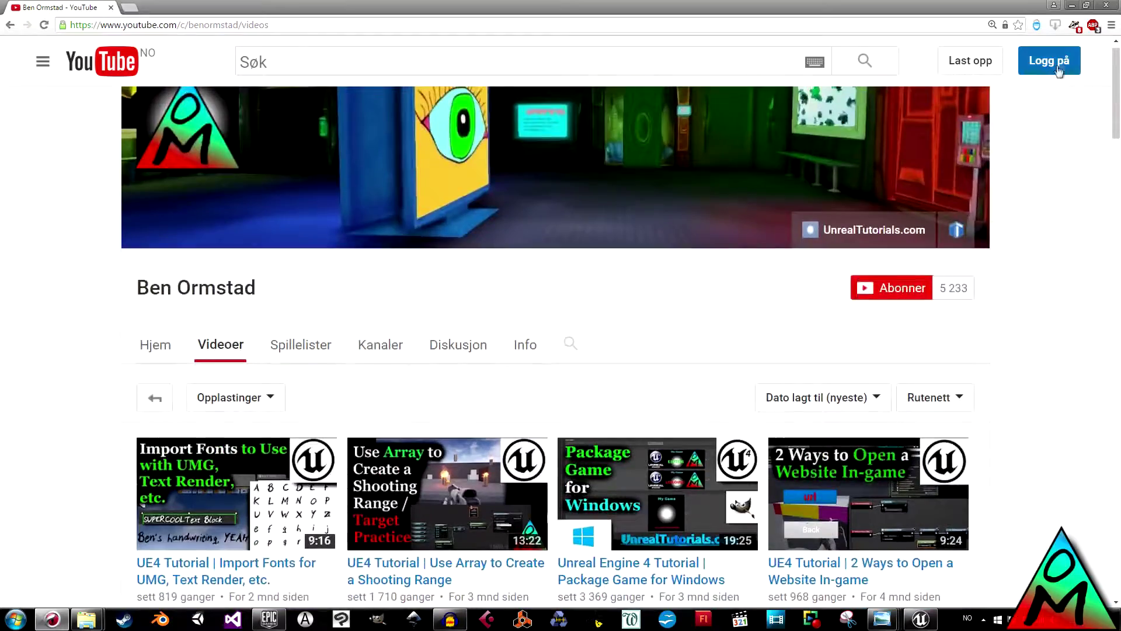
click(1100, 7)
key(s)
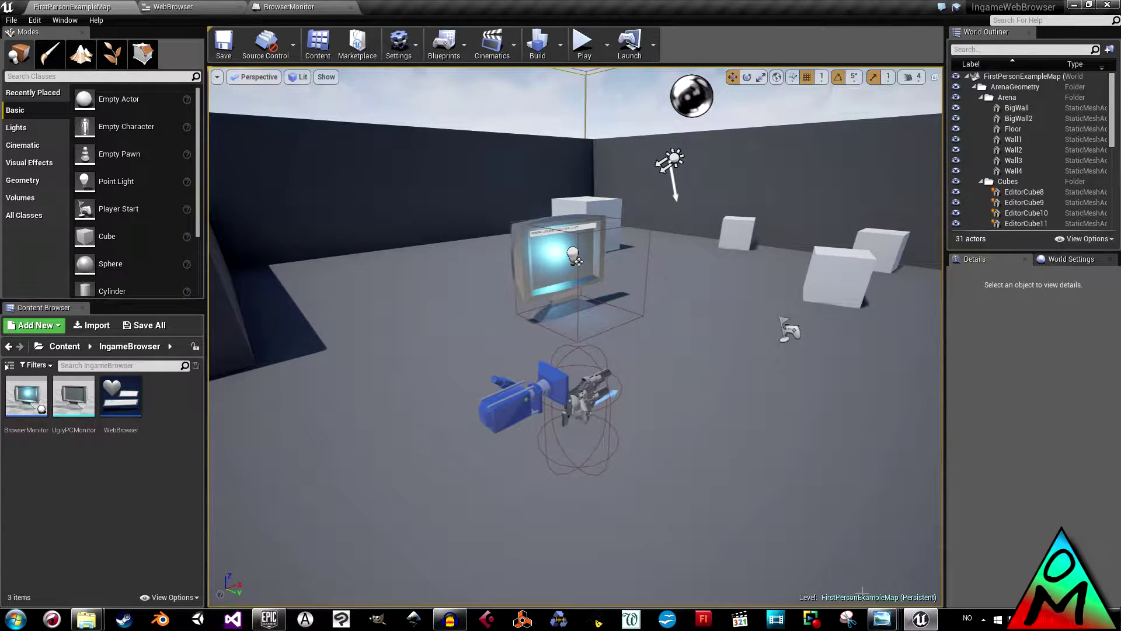
- Bring up the web graph, web3d and web3d viewport reference images and arrange them side by side over the level editor
mouse_move(889, 627)
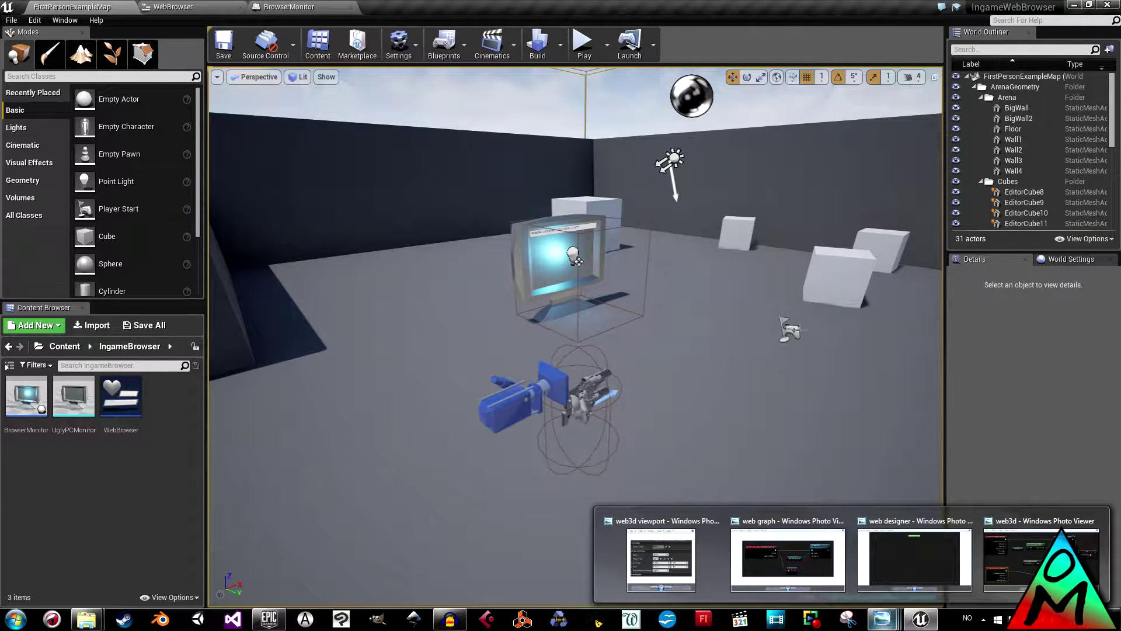
drag(1120, 263, 405, 264)
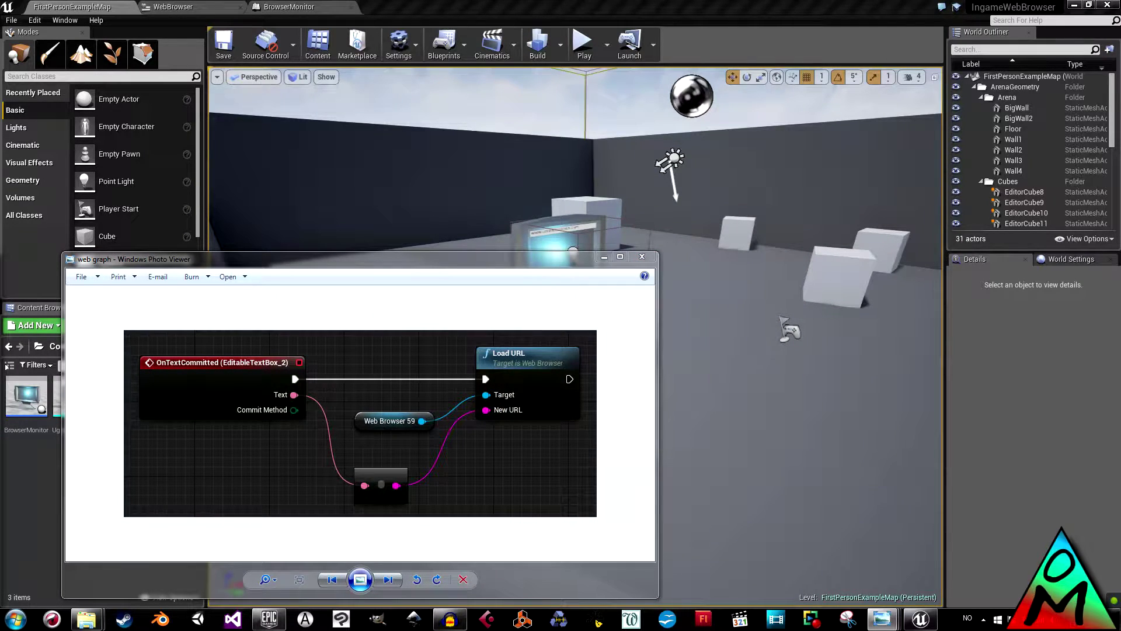
drag(0, 263, 903, 35)
drag(404, 262, 394, 340)
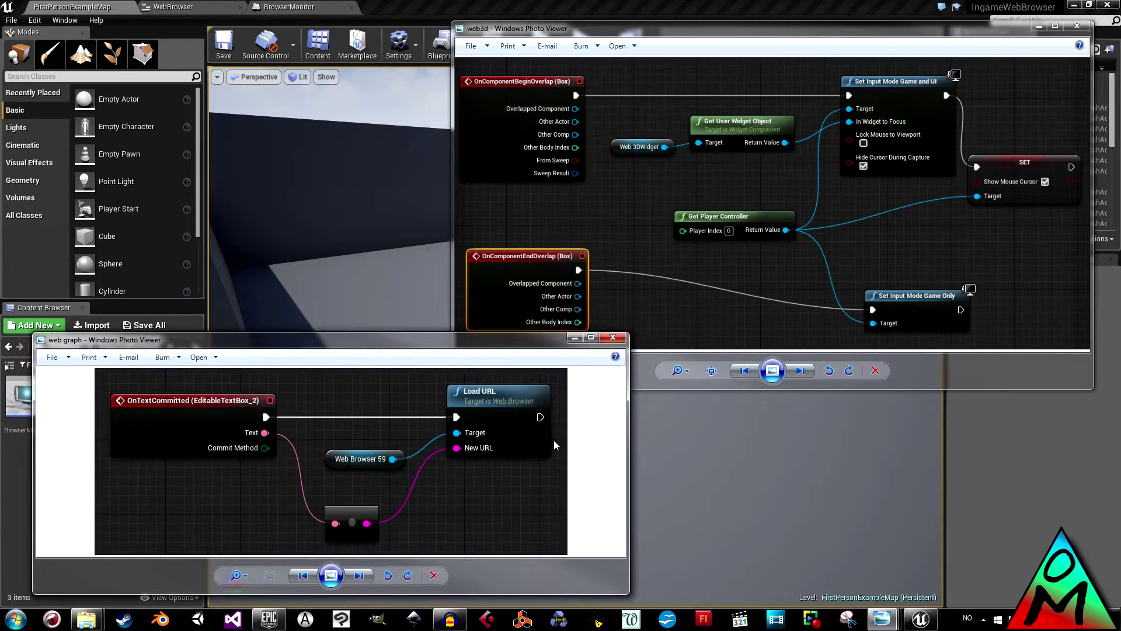
drag(629, 444, 535, 444)
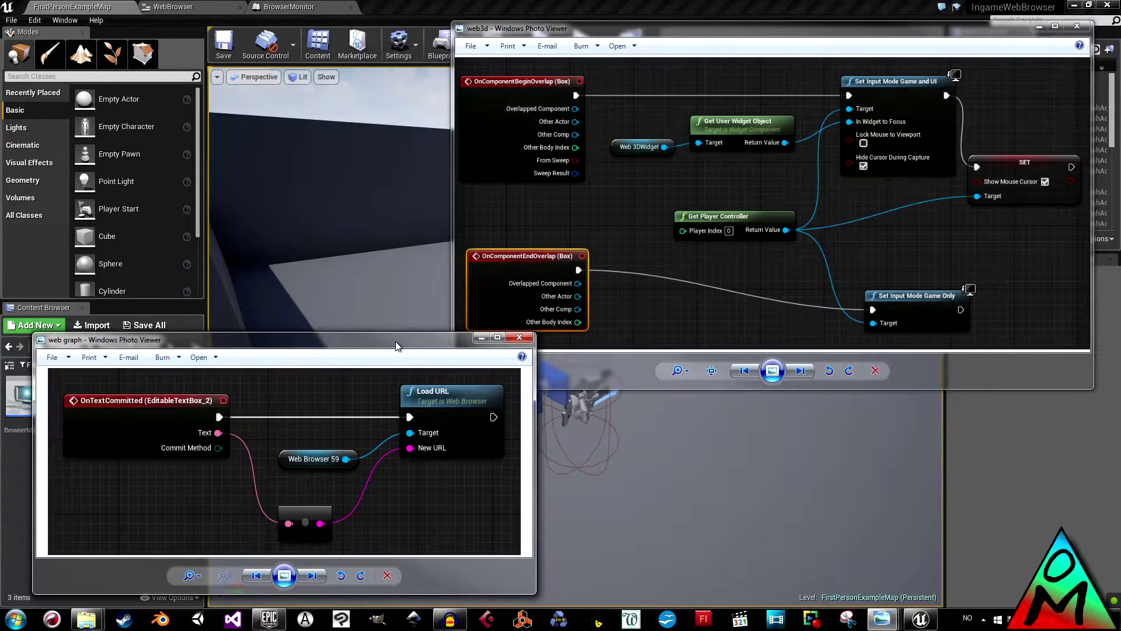
drag(396, 346, 392, 371)
drag(1120, 126, 257, 68)
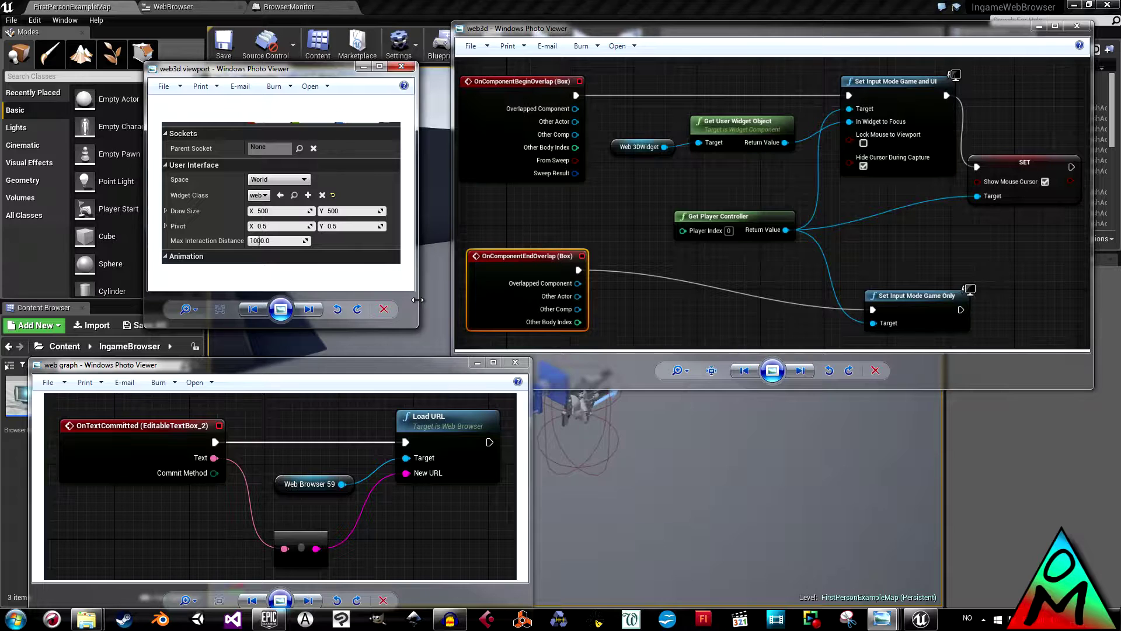
- Close the web3d viewport, web graph and web3d reference images
click(401, 68)
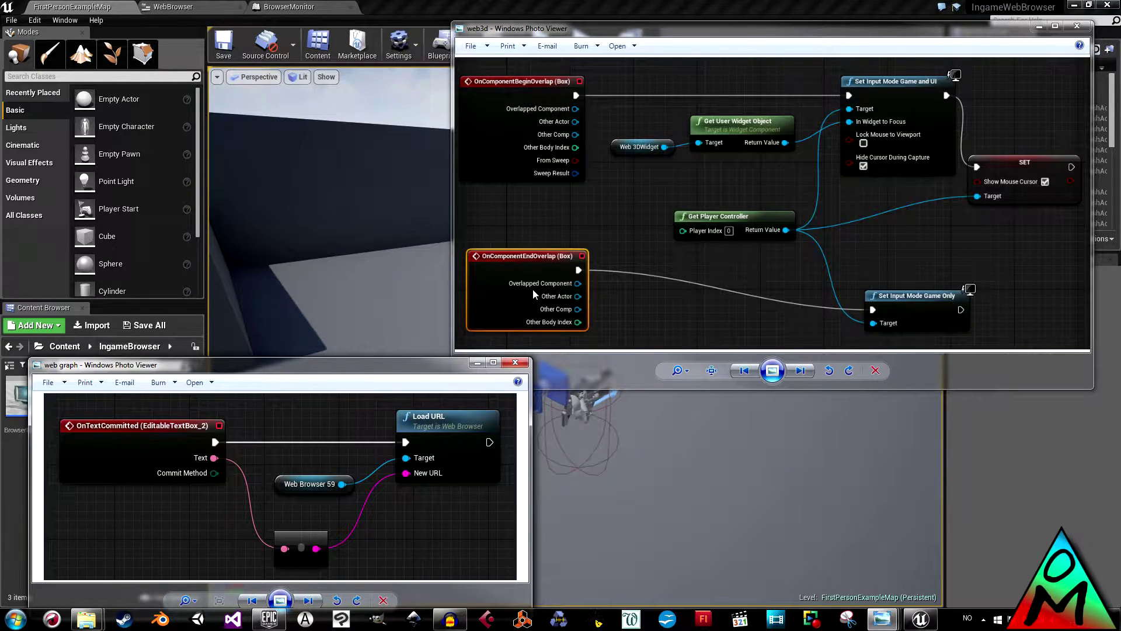
click(514, 364)
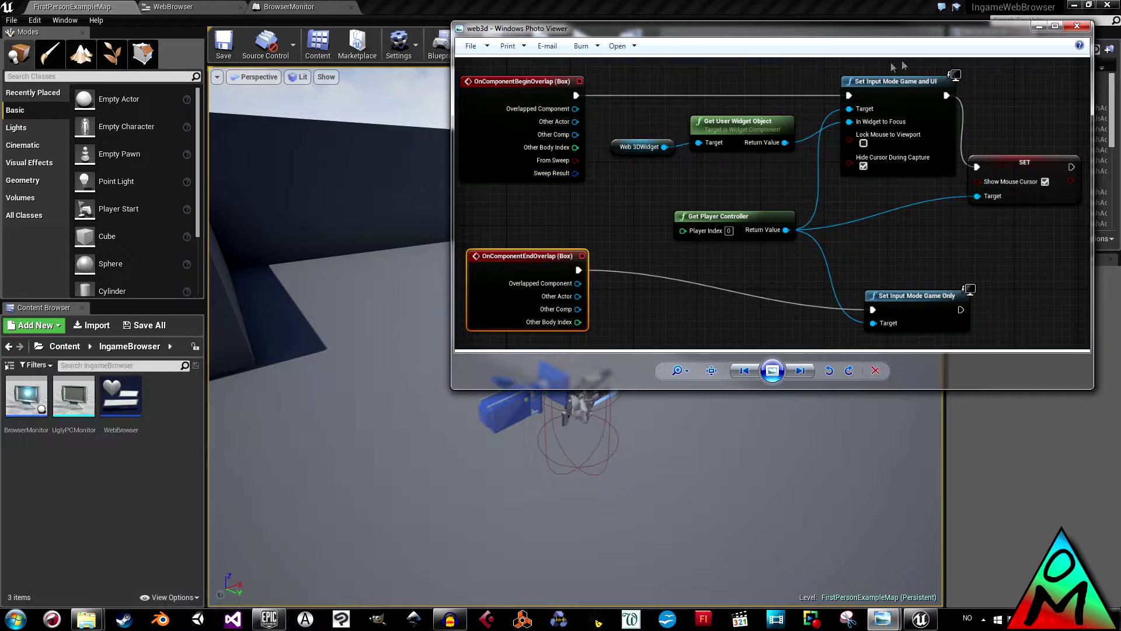
click(1076, 26)
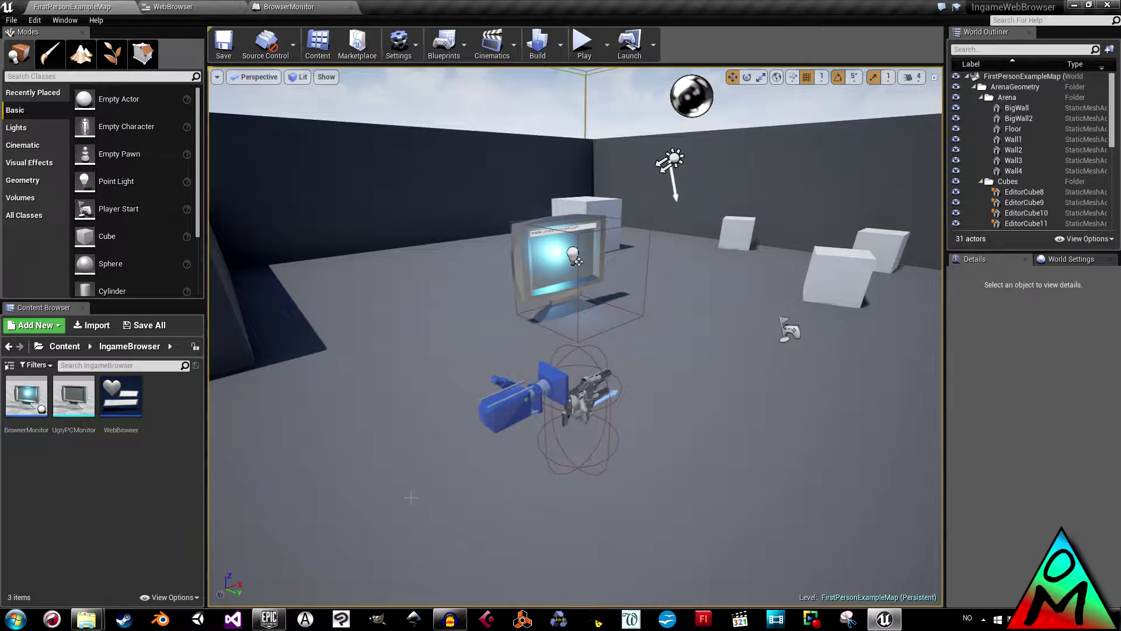
- Show the running voice recording in Audacity and move its window back off the screen
drag(462, 595, 476, 545)
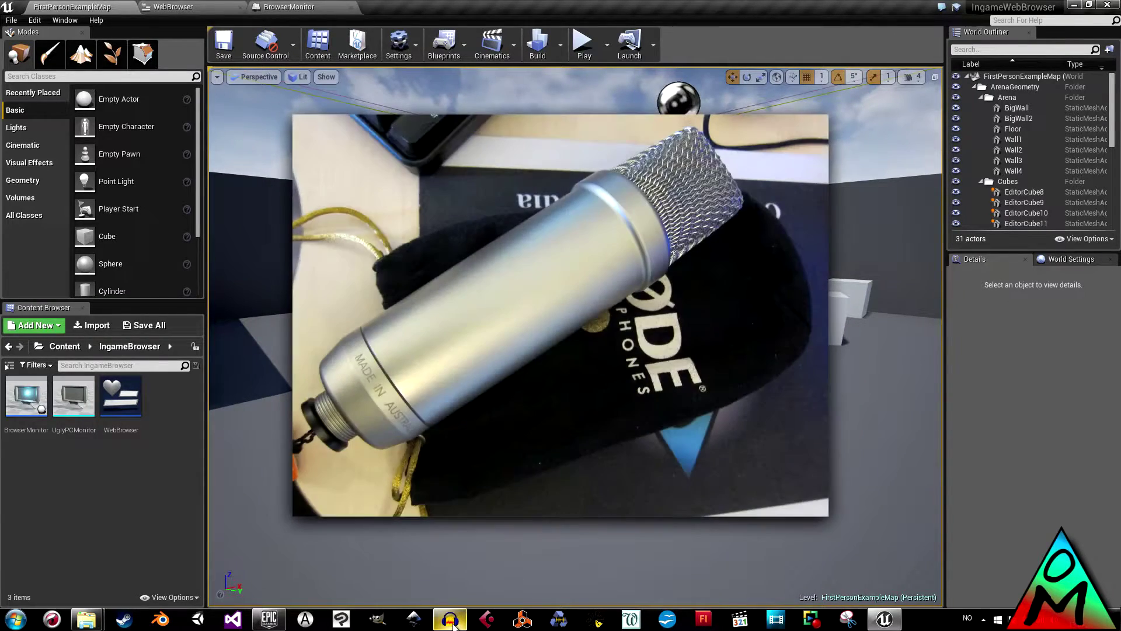
mouse_move(454, 624)
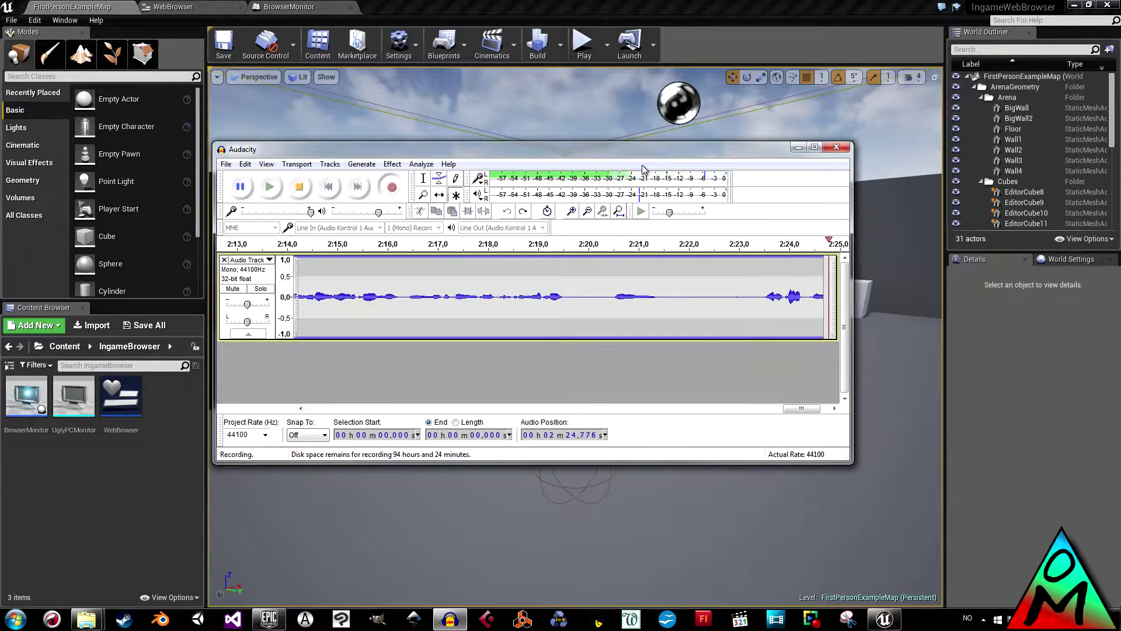
drag(591, 156, 590, 147)
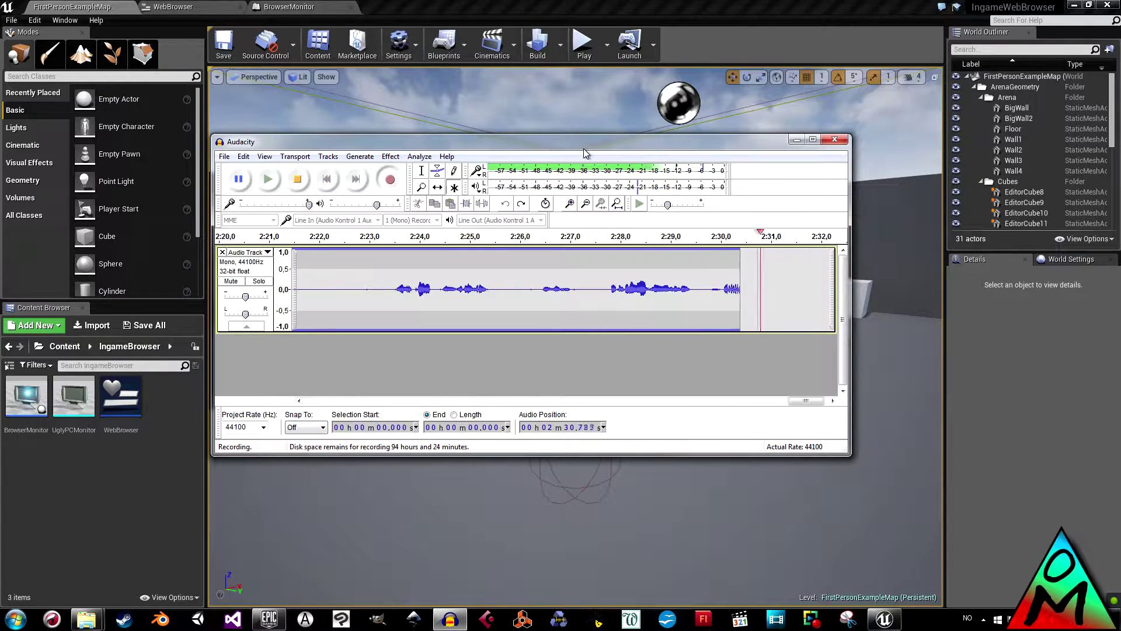
drag(585, 148, 0, 166)
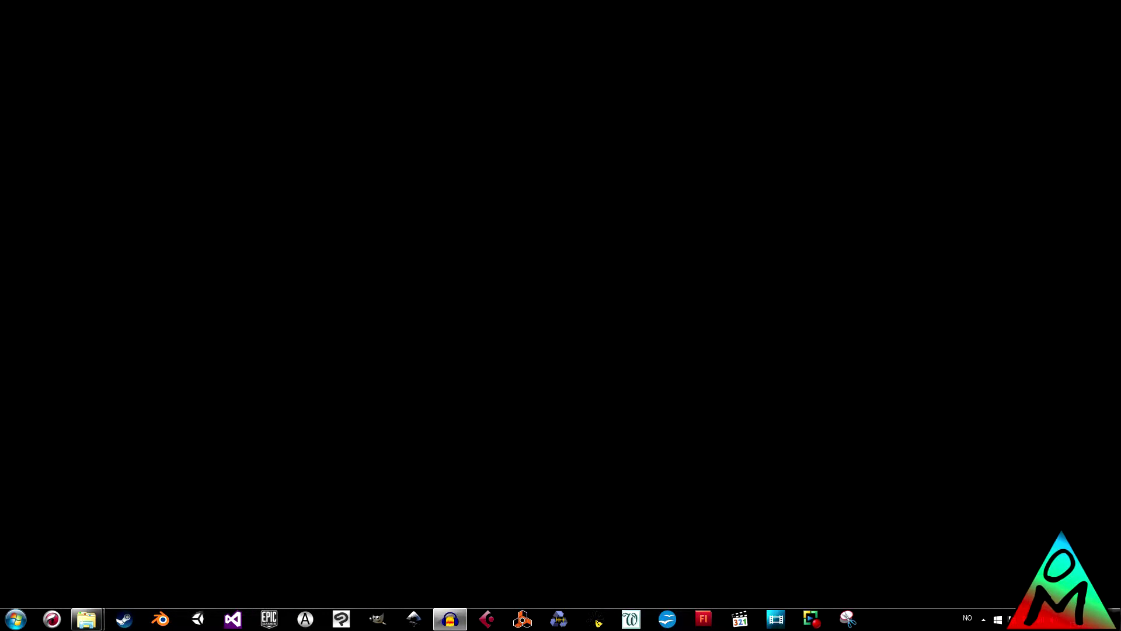
- Switch to the file explorer and open the "ingame web browser" folder inside UE4 Tutorials
key(alt+Tab)
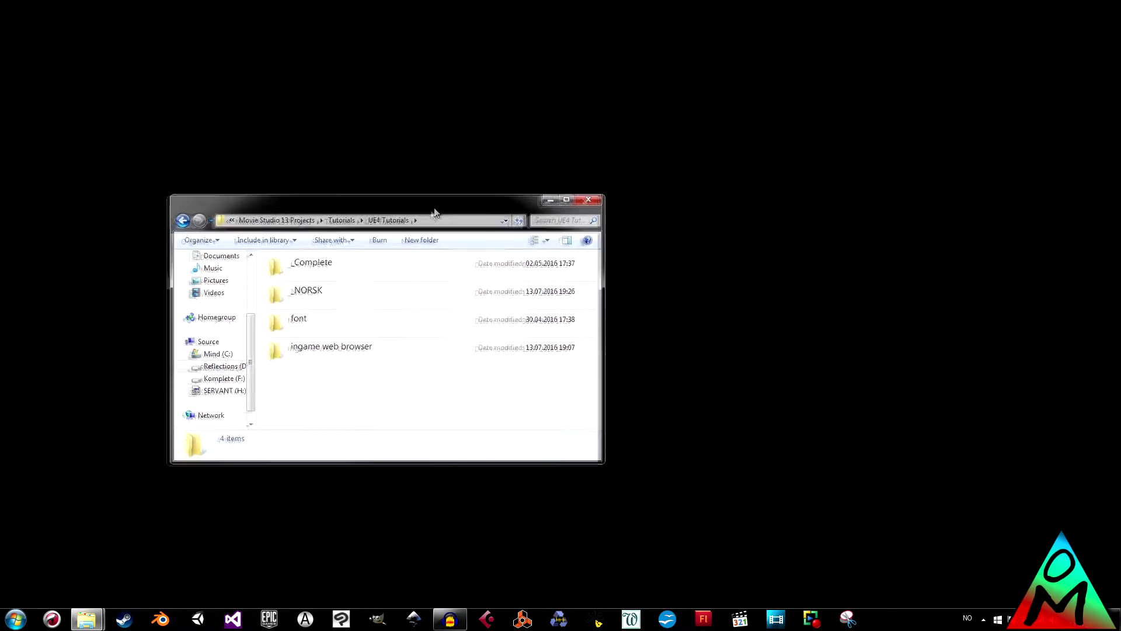
double_click(360, 341)
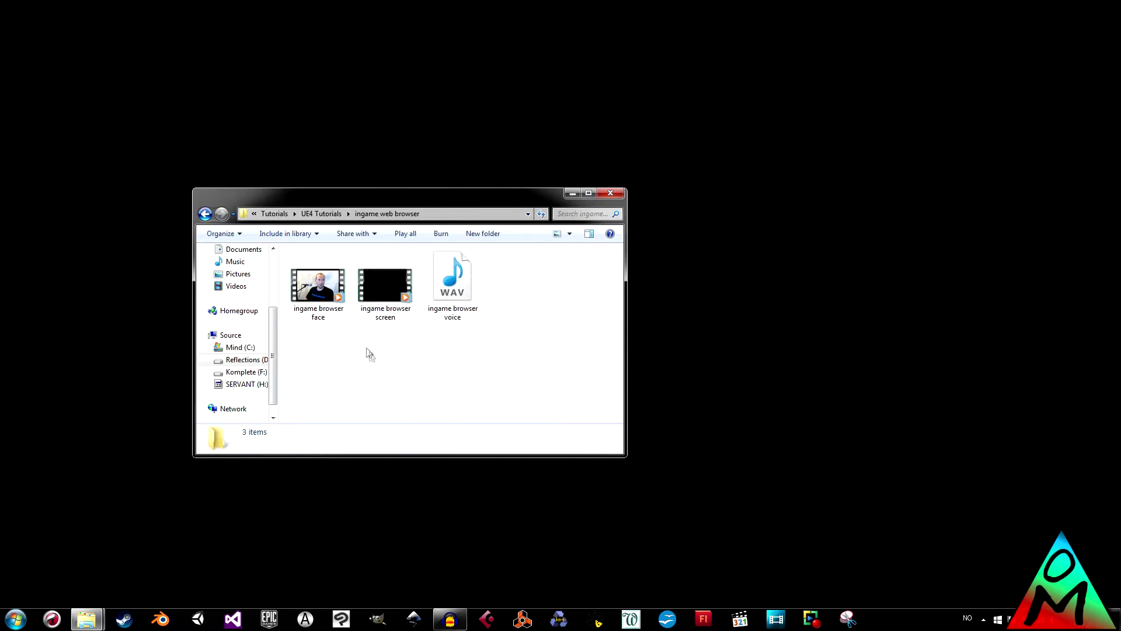
drag(389, 199, 553, 175)
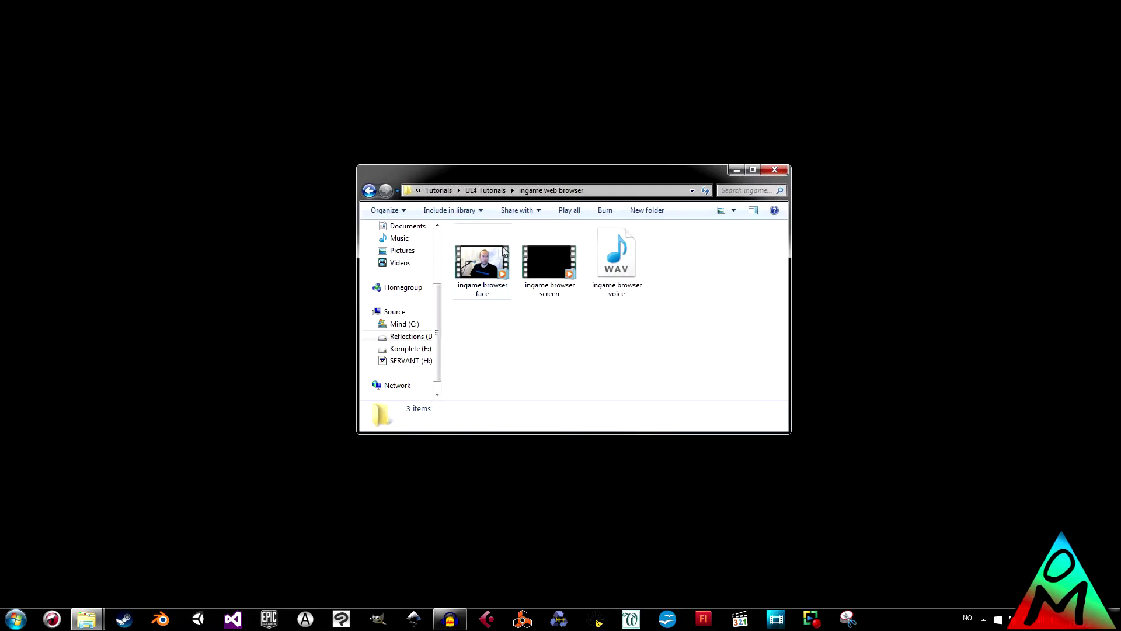
- Check the ingame browser face, screen and voice recording files and move the folder window off the screen
click(487, 251)
click(542, 263)
click(606, 260)
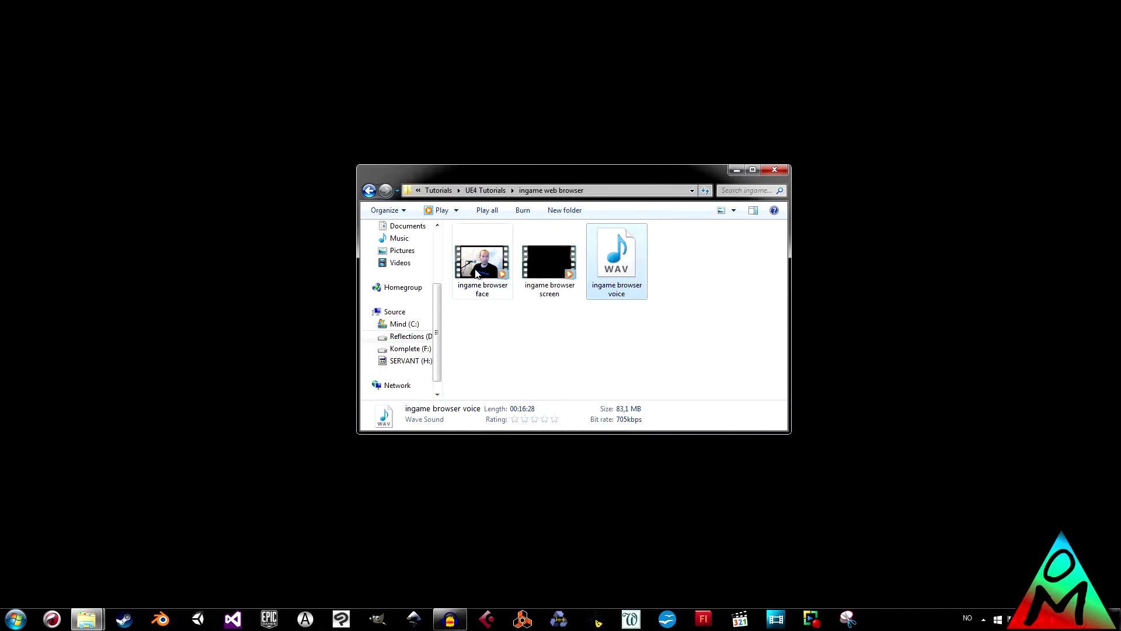
click(477, 267)
click(556, 270)
click(614, 279)
click(577, 338)
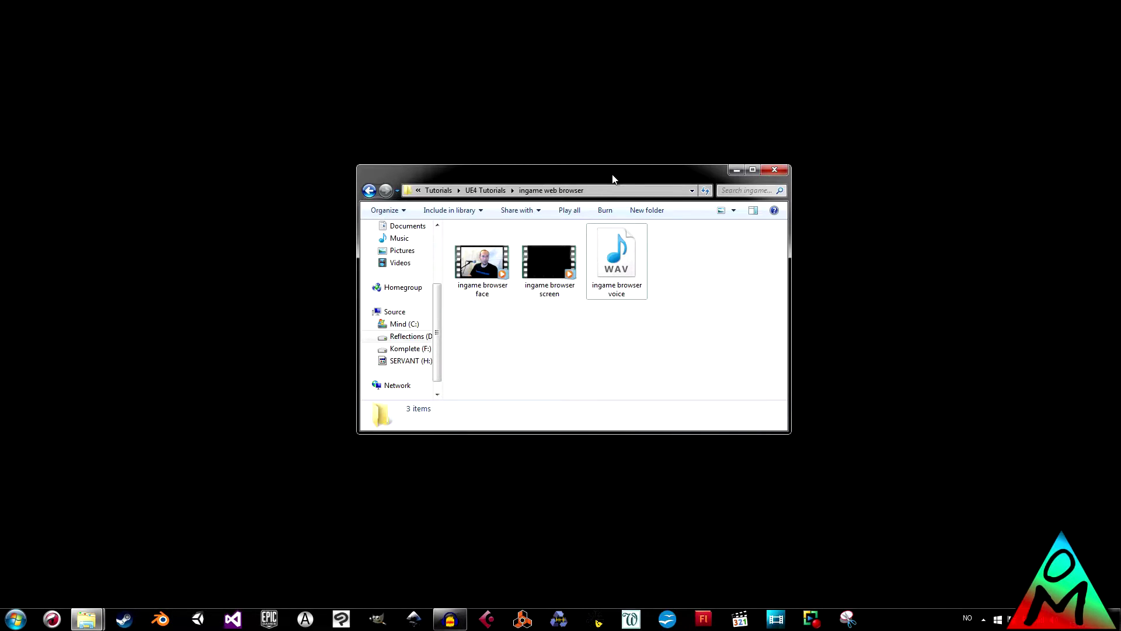
drag(614, 175, 0, 333)
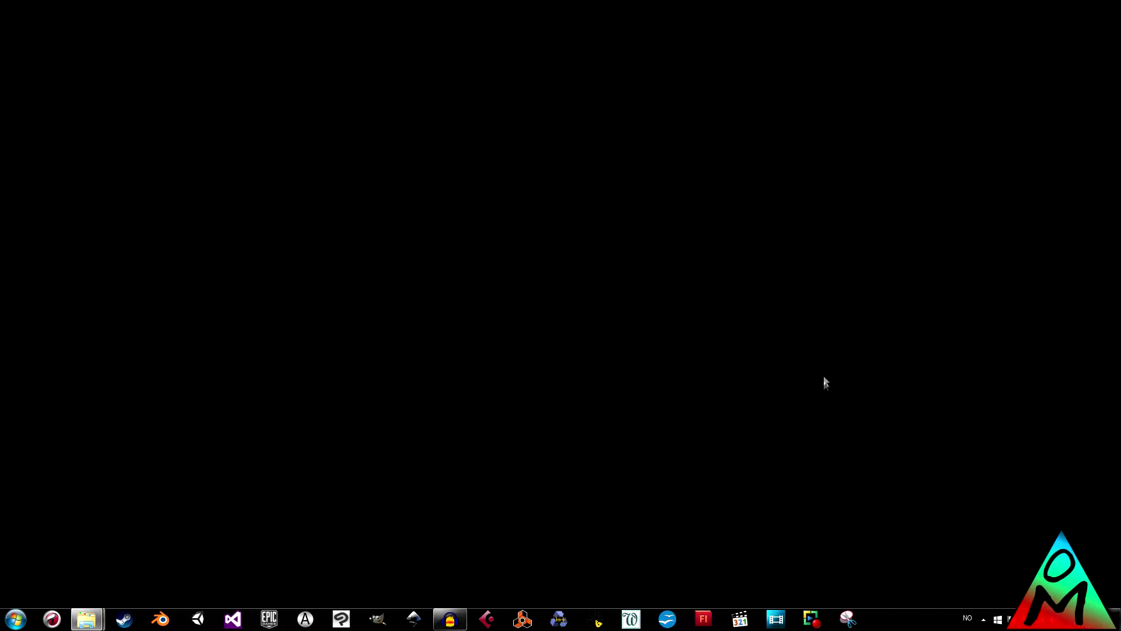
- Launch Movie Studio Platinum and open the recent project "font projectfile", ignoring all missing files and leaving them offline
click(781, 623)
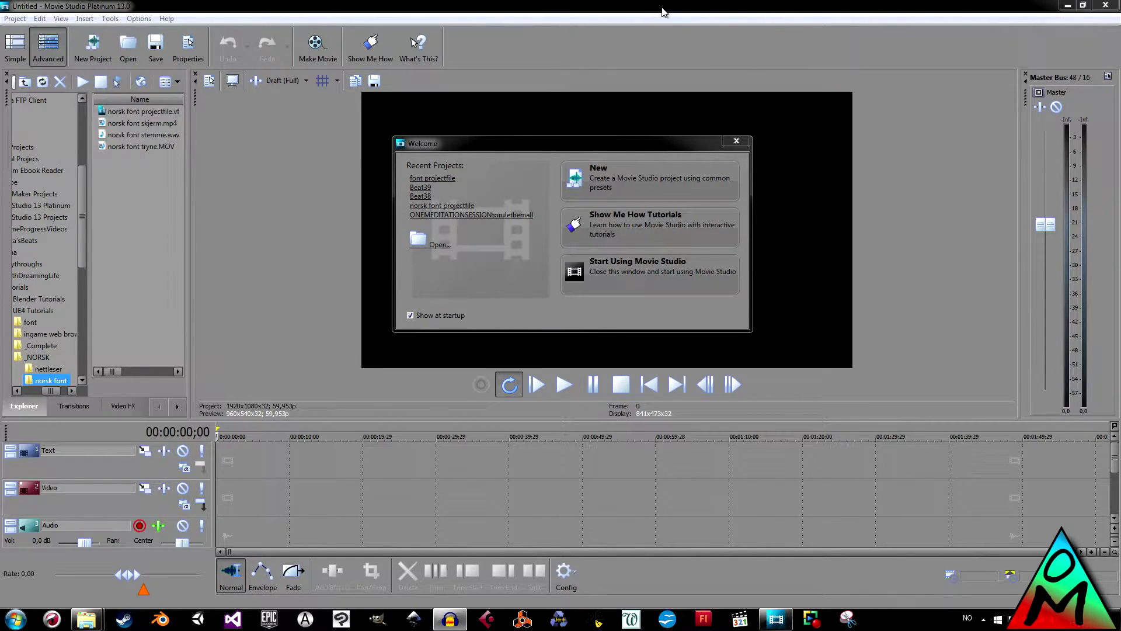
drag(583, 145, 580, 127)
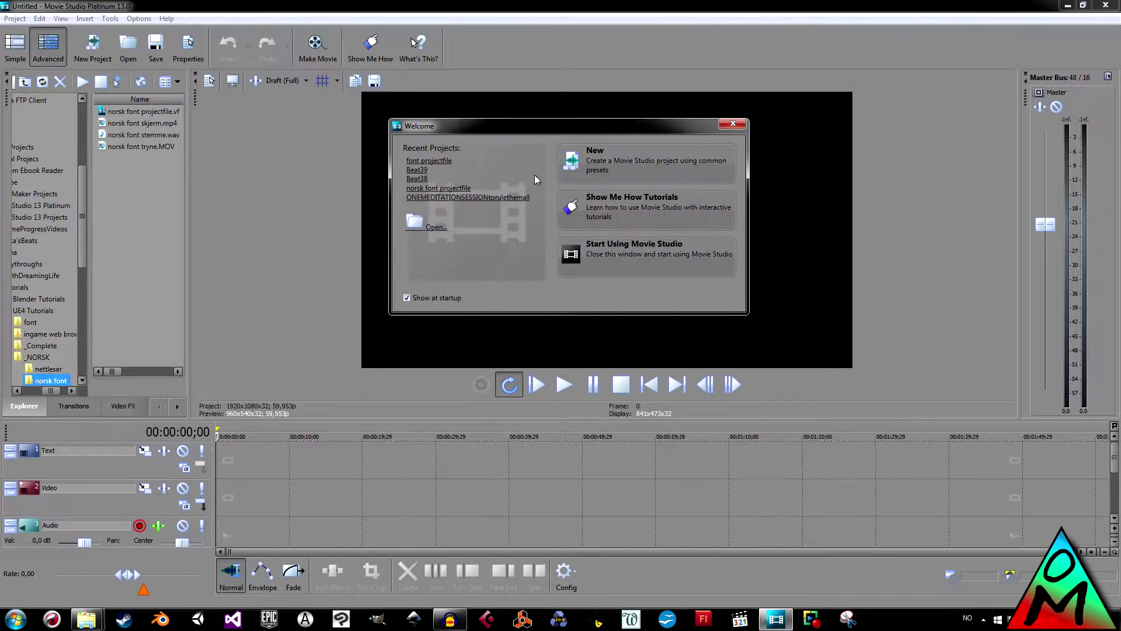
click(429, 162)
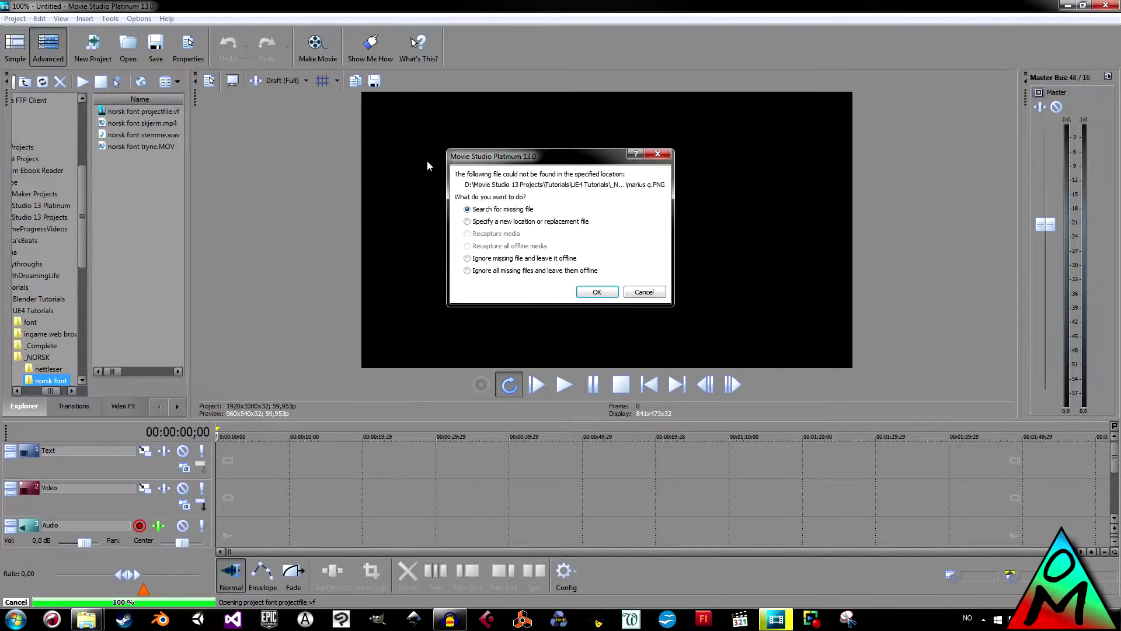
click(467, 271)
key(Return)
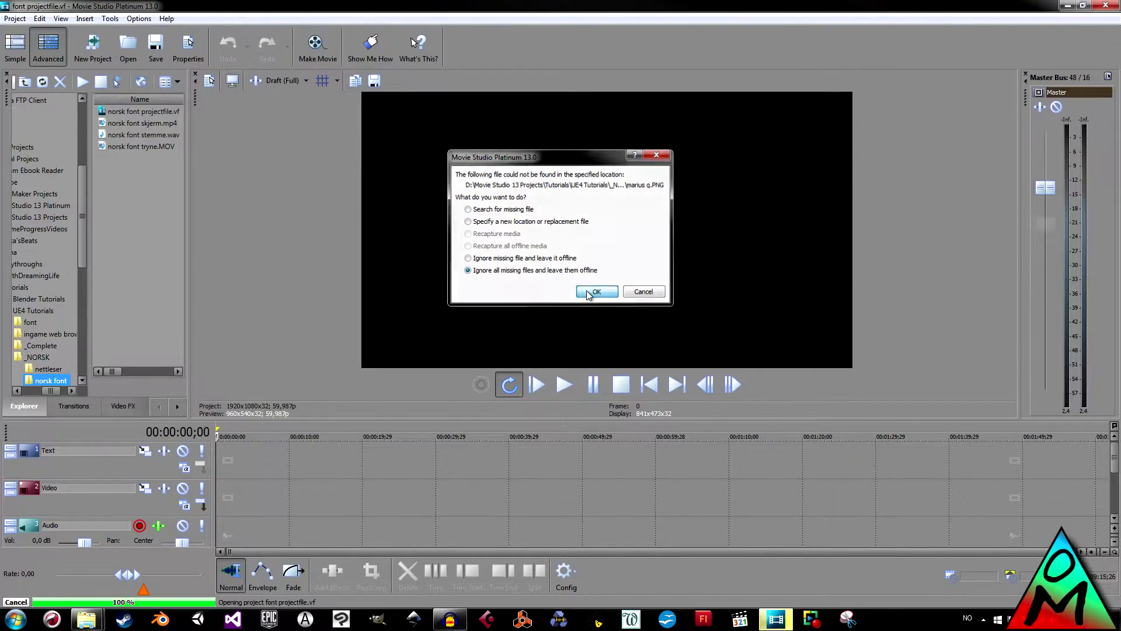
- Save the project under the name "ingame web browser projectfile" in the "ingame web browser" folder inside UE4 Tutorials
click(371, 470)
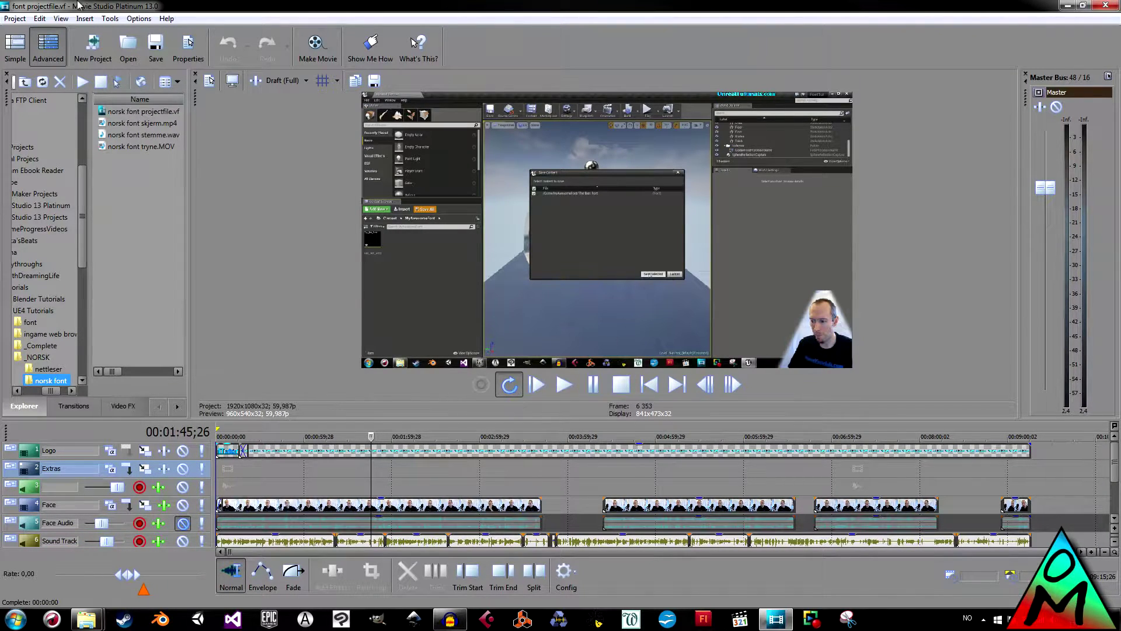
click(16, 18)
click(54, 123)
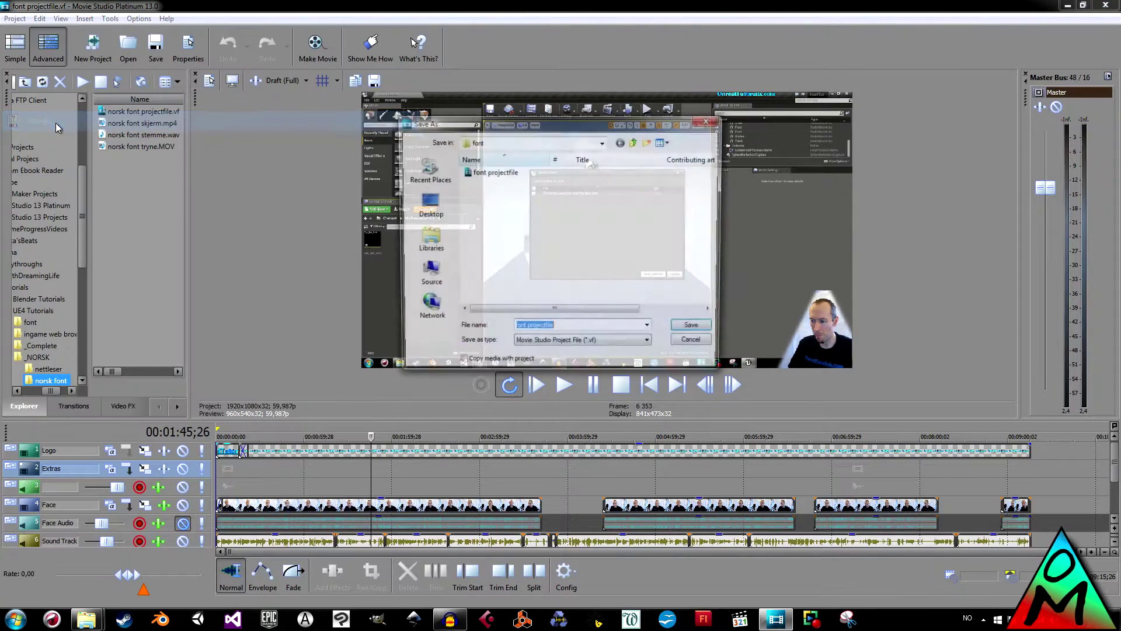
click(634, 145)
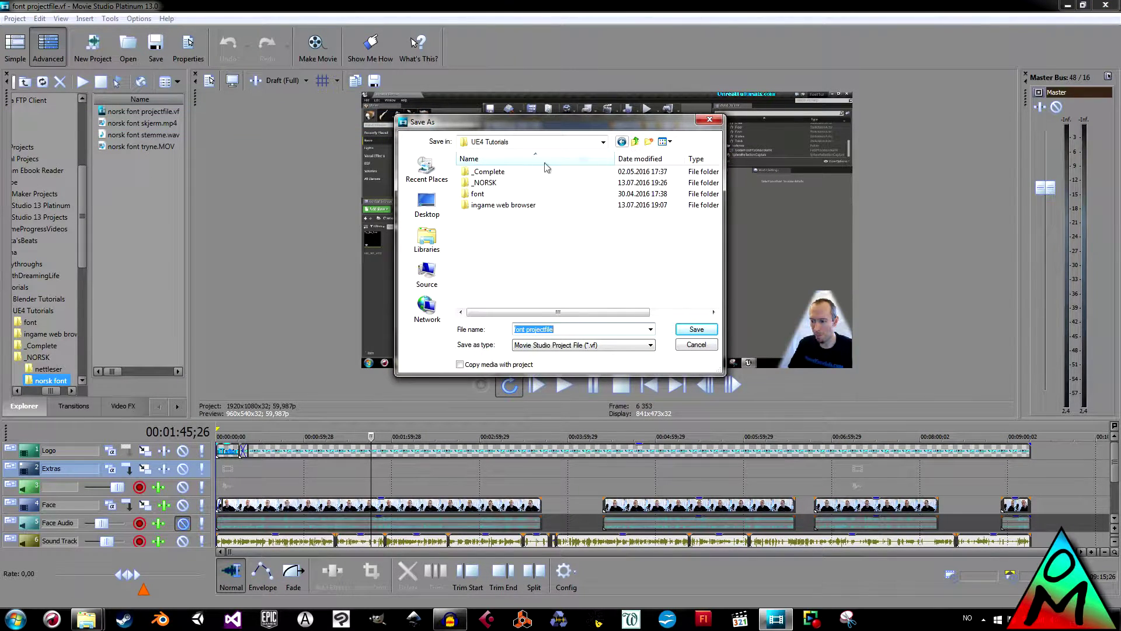
double_click(491, 211)
click(527, 329)
click(525, 329)
text(ingame web browser)
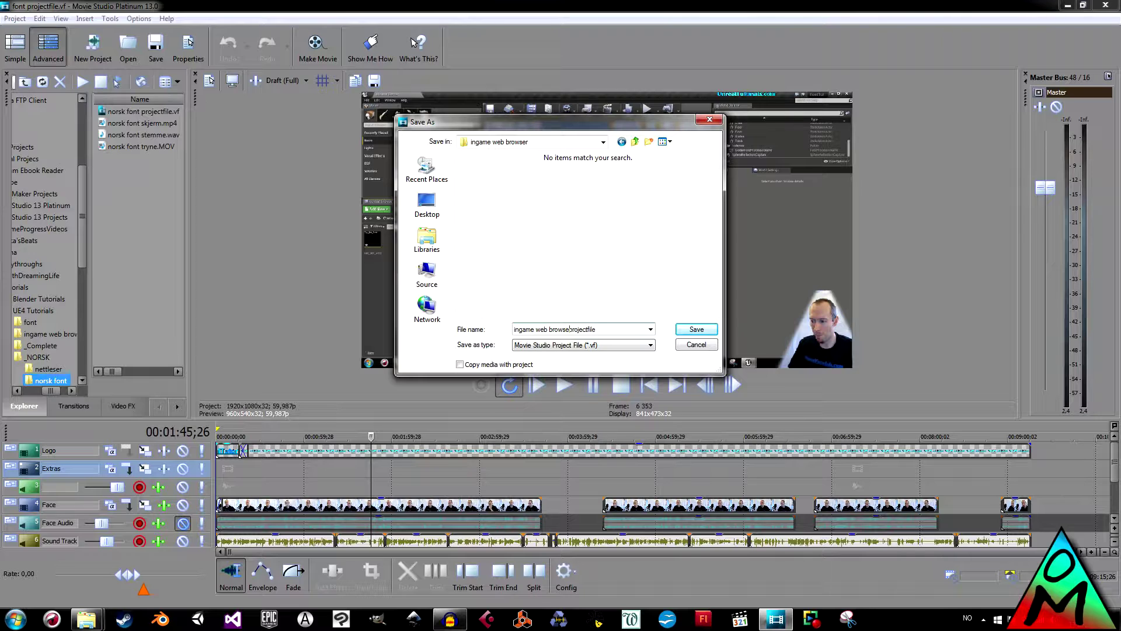
click(696, 330)
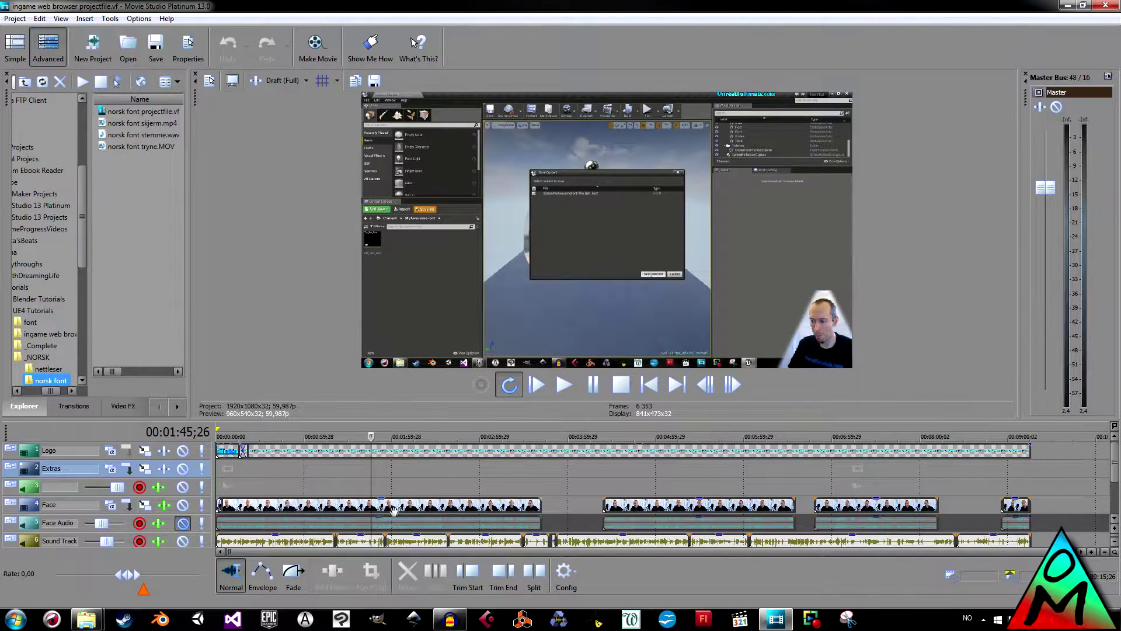
- Delete the four old webcam clips from the Face track, including their linked Face Audio clips
click(411, 504)
key(Delete)
click(628, 504)
key(Delete)
click(862, 504)
key(Delete)
click(1019, 505)
key(Delete)
- Delete all old voice clips from the Sound Track, including the short leftover fragments between them
click(994, 542)
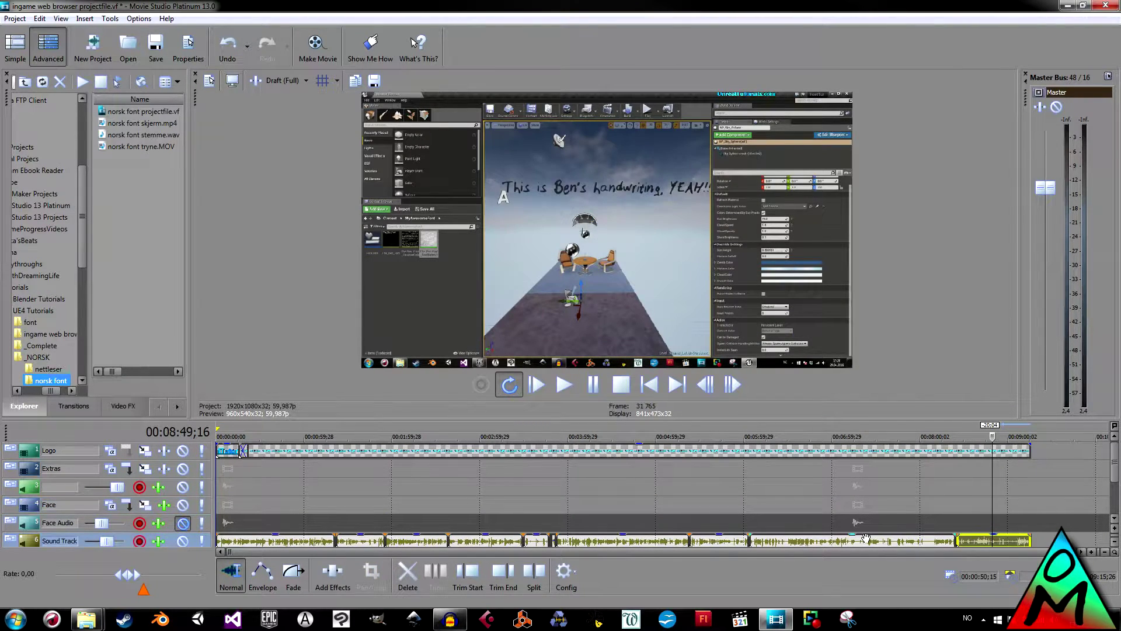
key(Delete)
click(844, 543)
key(Delete)
click(734, 543)
key(Delete)
click(652, 543)
key(Delete)
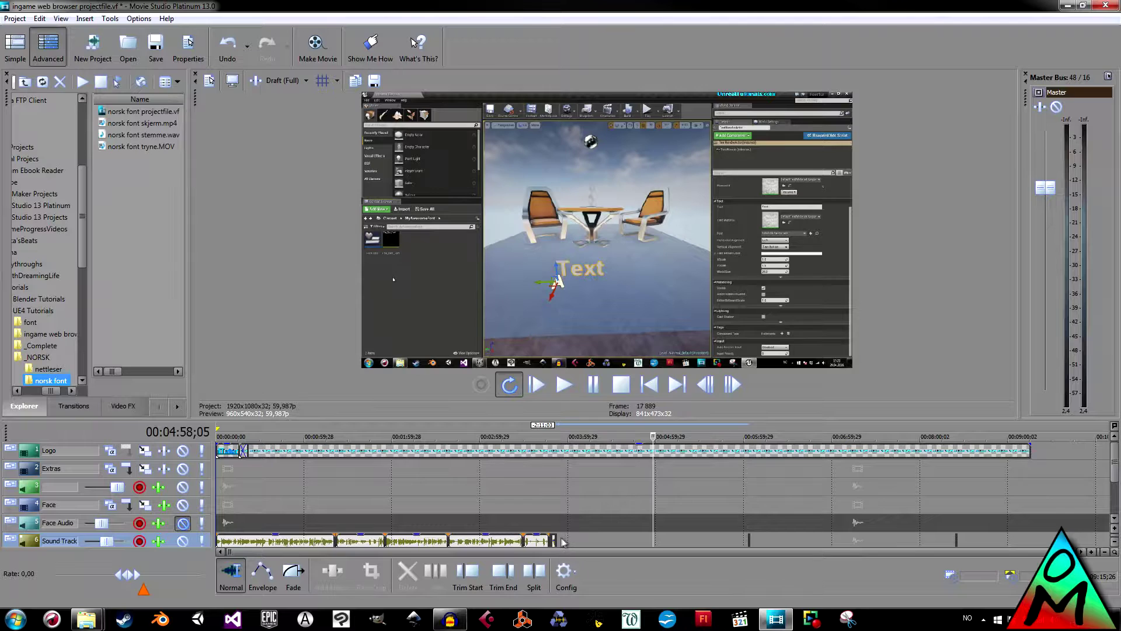
click(542, 542)
key(Delete)
click(291, 540)
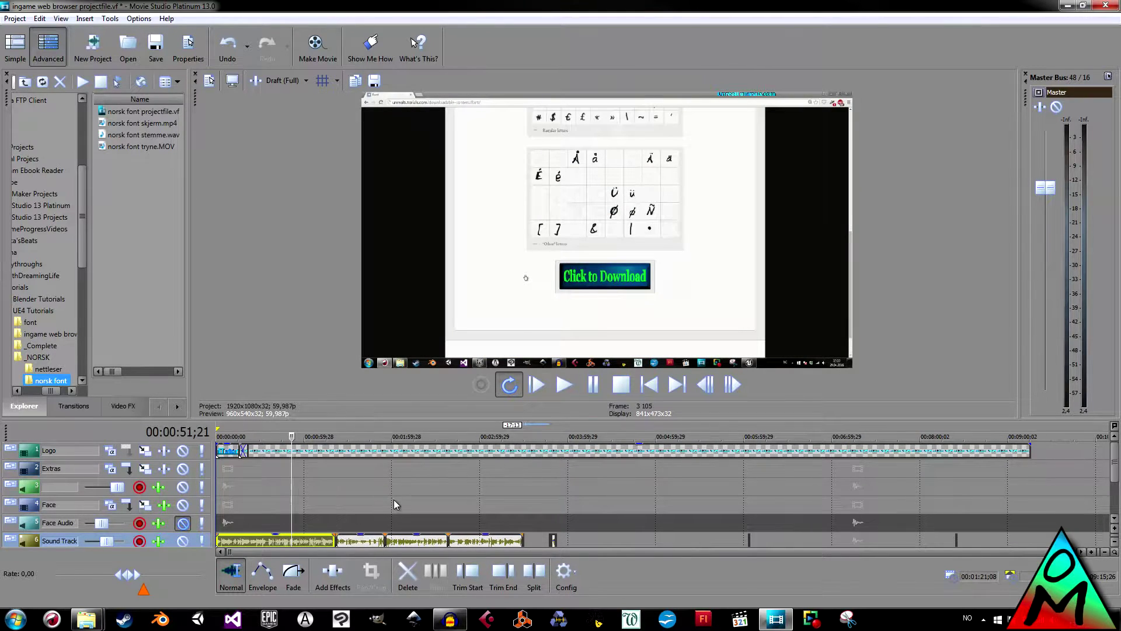
scroll(924, 489, down, 1)
shift+click(956, 520)
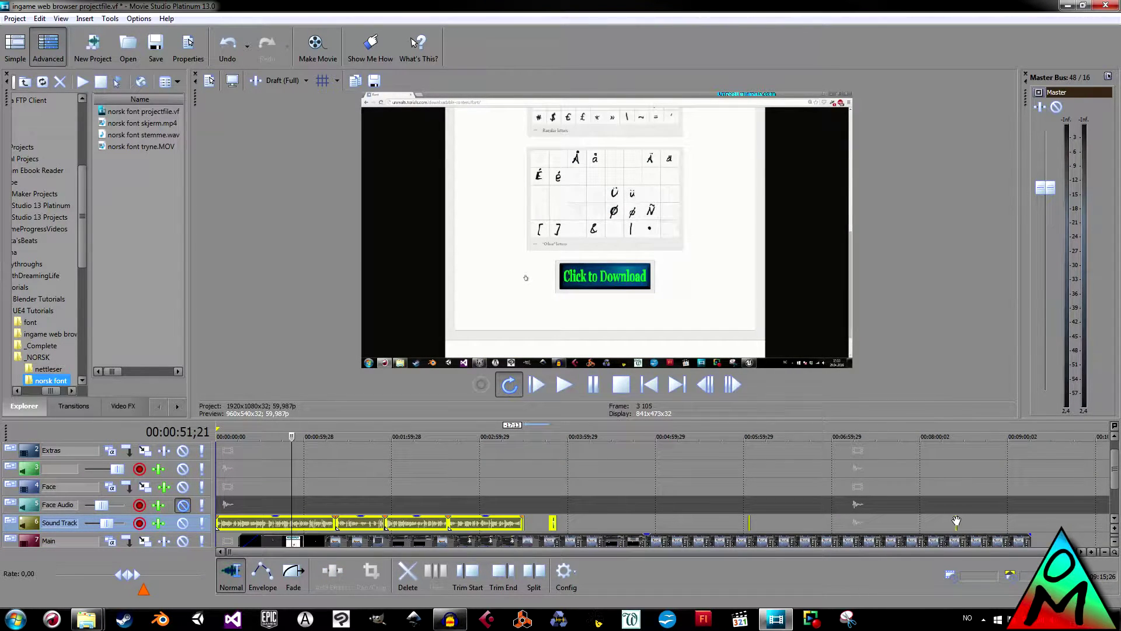
key(Delete)
- Delete the old screen footage from the Main track and enlarge the timeline area until all eight tracks fit
click(935, 540)
key(Delete)
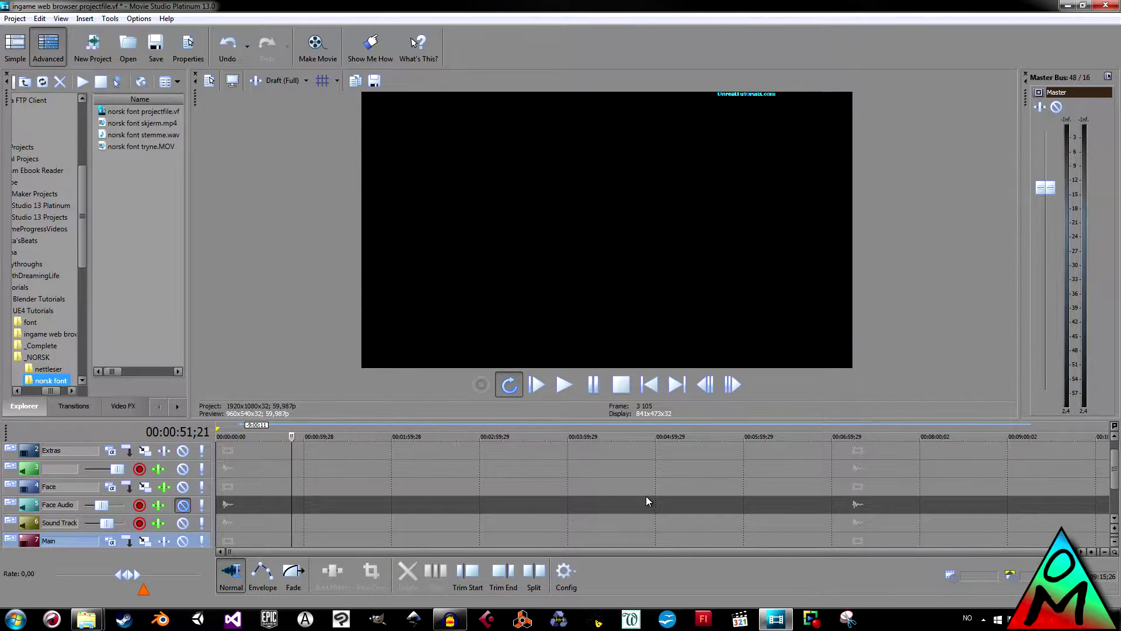
scroll(646, 495, down, 1)
drag(666, 418, 667, 358)
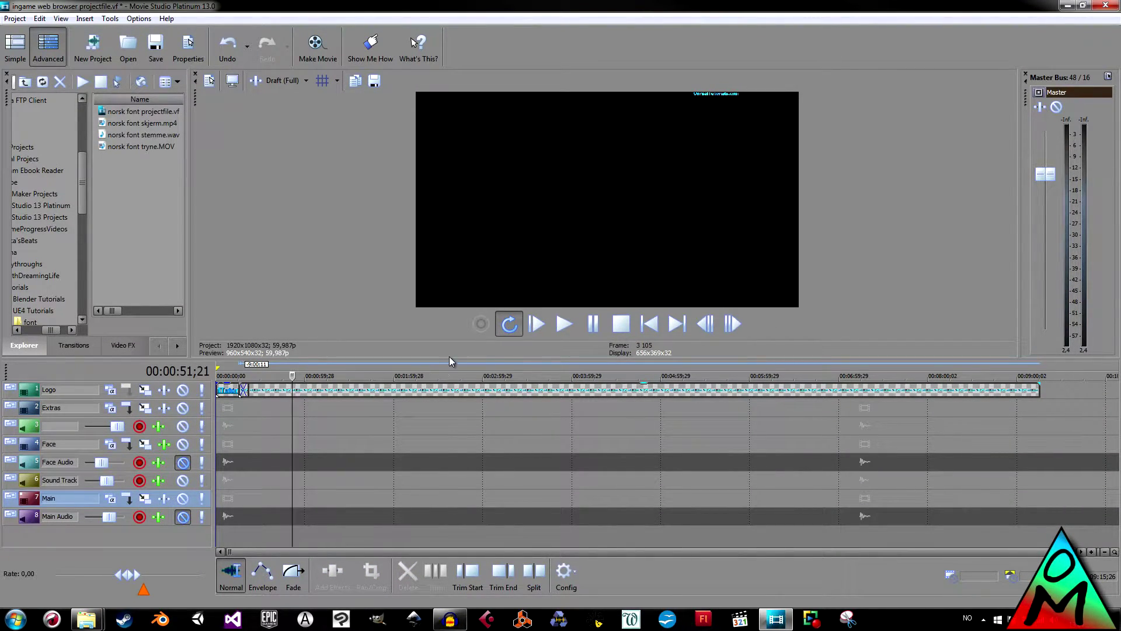
drag(450, 358, 486, 465)
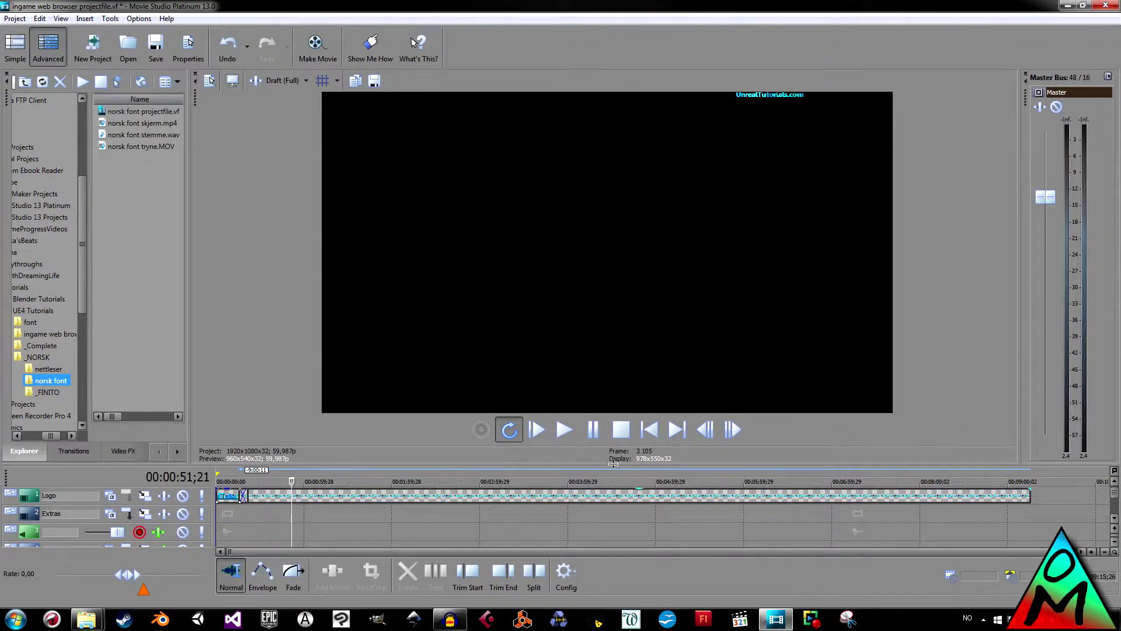
drag(613, 464, 588, 357)
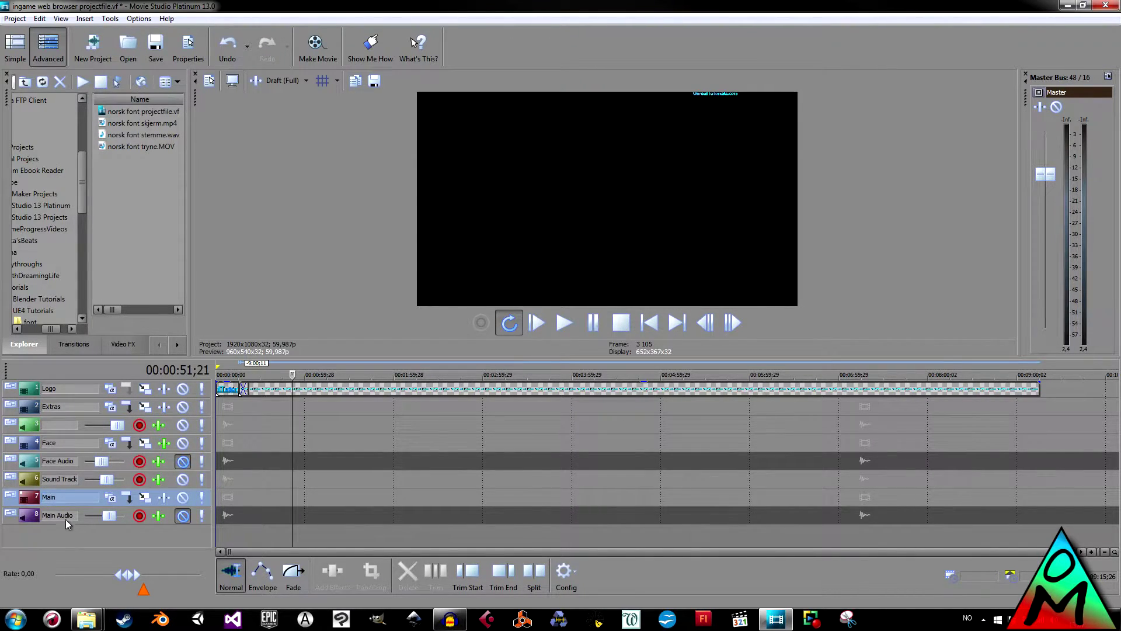
- Unmute the Face Audio and Main Audio tracks and place the "ingame browser screen" recording at the start of the Main track
click(183, 461)
click(183, 515)
drag(0, 417, 829, 128)
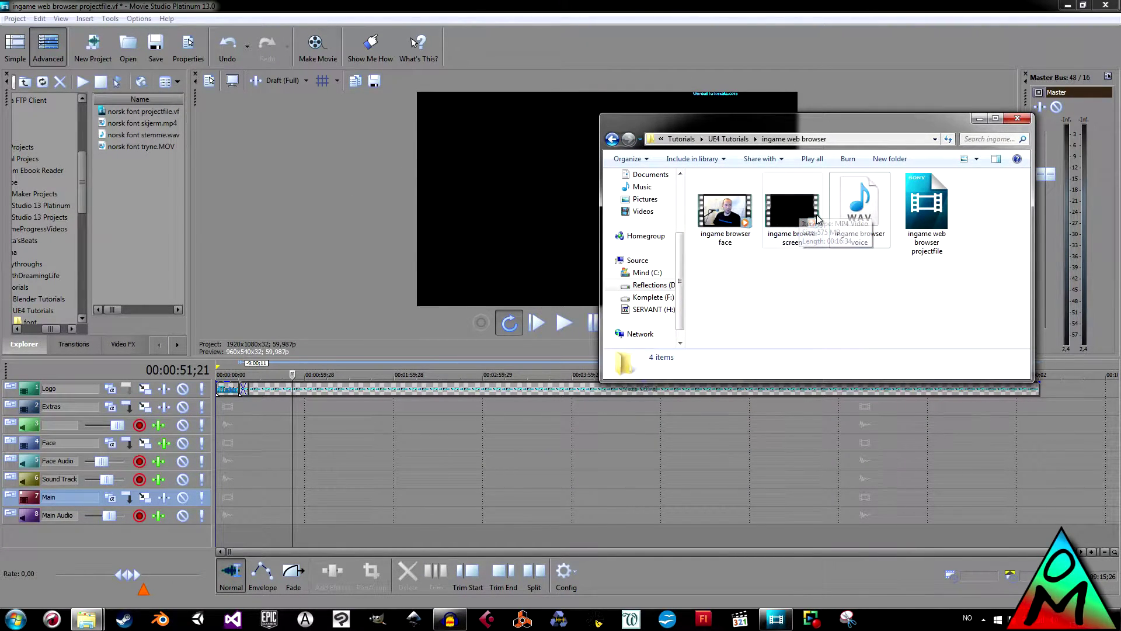
drag(801, 211, 226, 503)
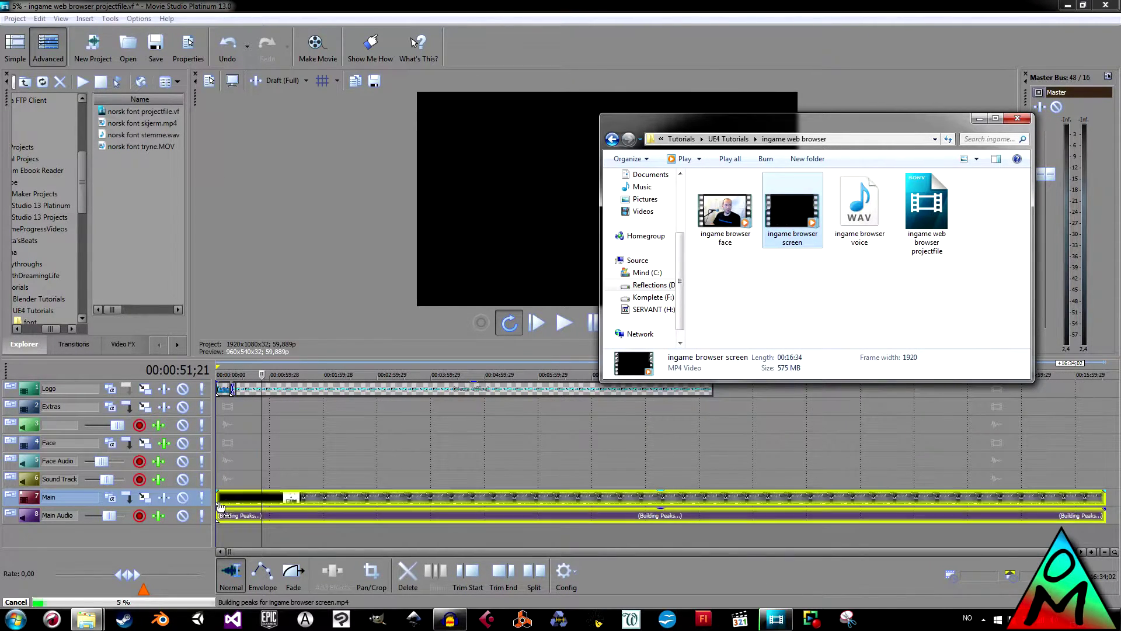
click(349, 262)
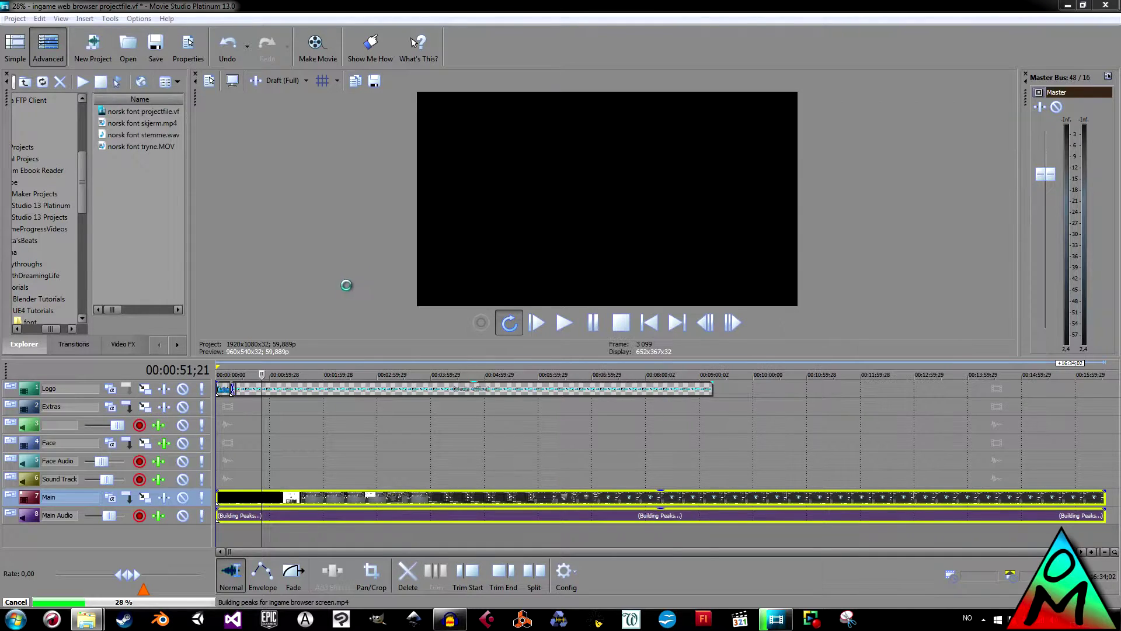
- Make the Main and Main Audio tracks taller and preview the screen recording at several points along the timeline
drag(193, 506, 192, 526)
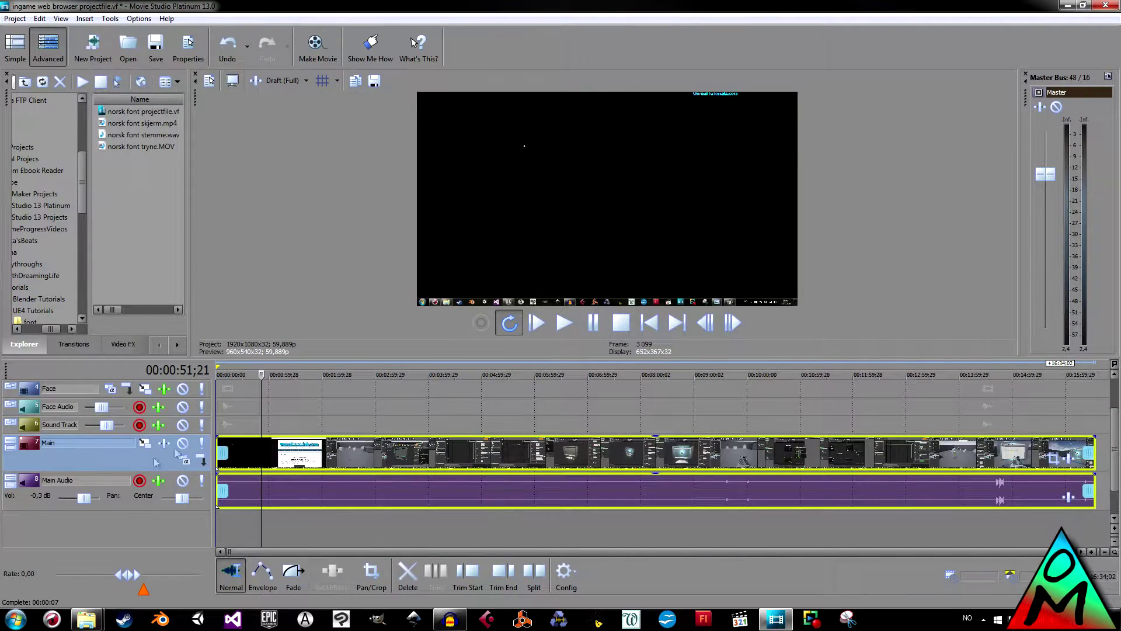
click(428, 377)
click(454, 377)
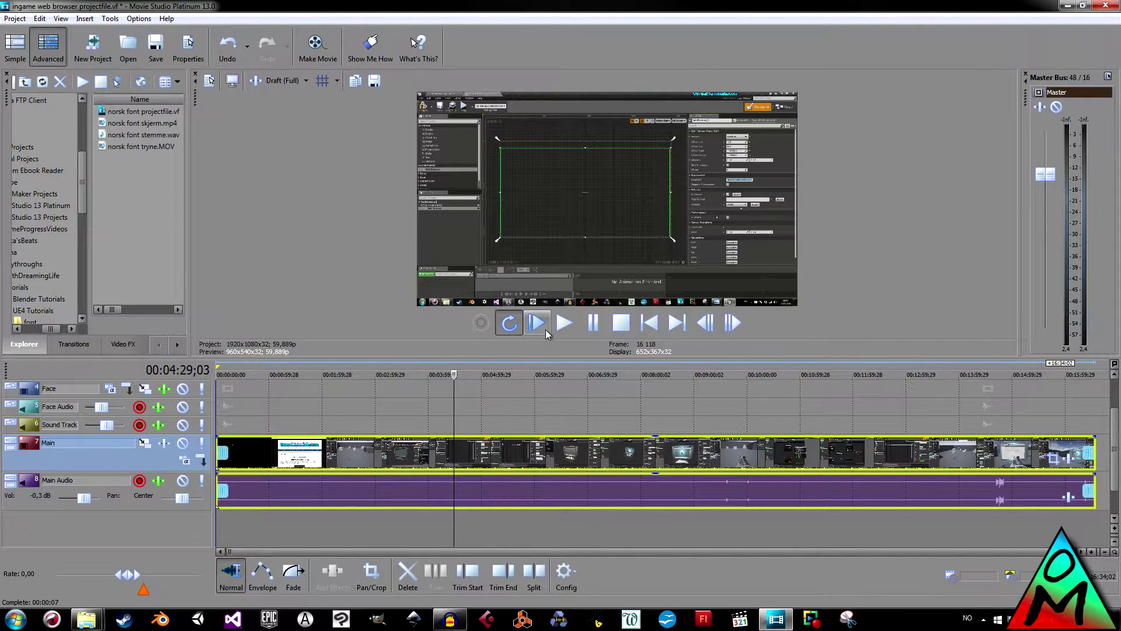
click(564, 322)
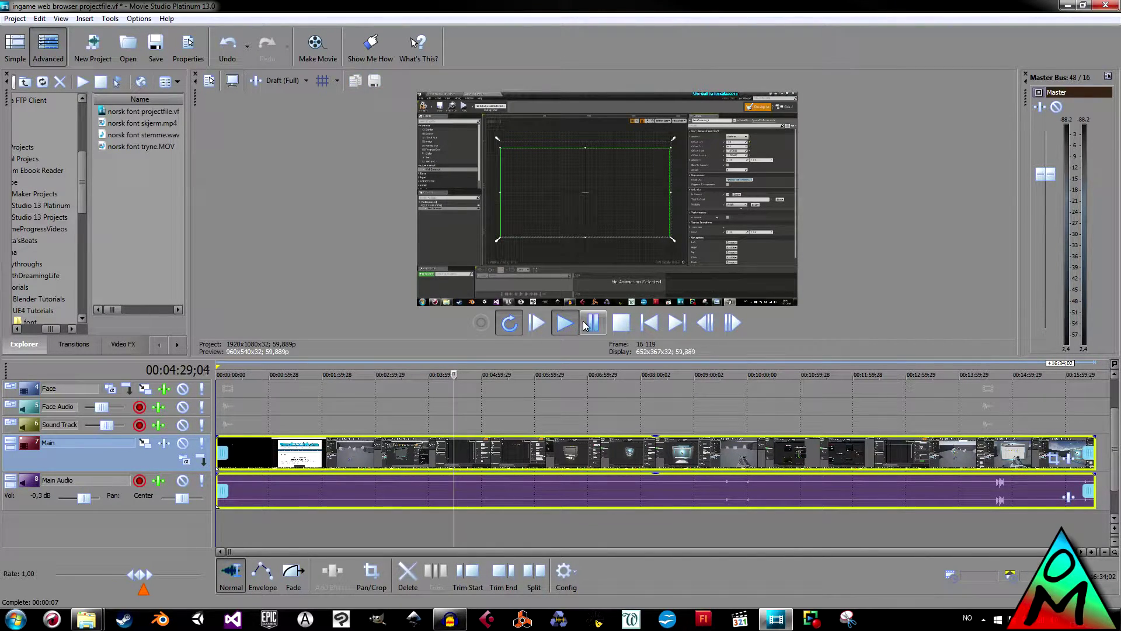
click(675, 373)
key(Return)
scroll(245, 454, up, 1)
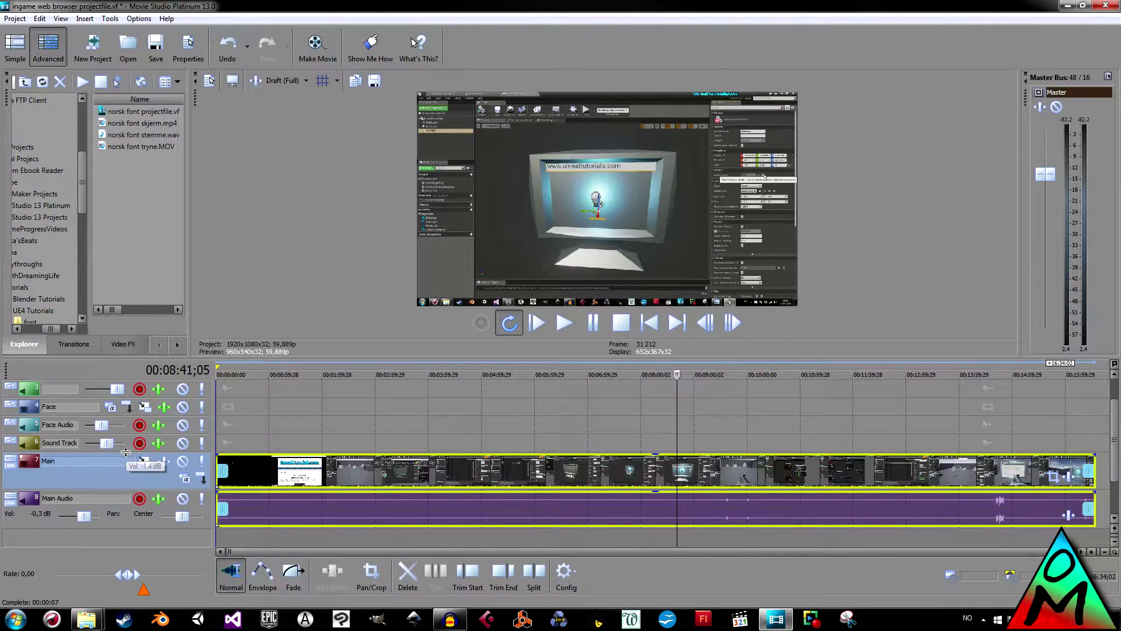
- Make the Sound Track taller and place the "ingame browser voice" recording at its start
drag(127, 453, 127, 469)
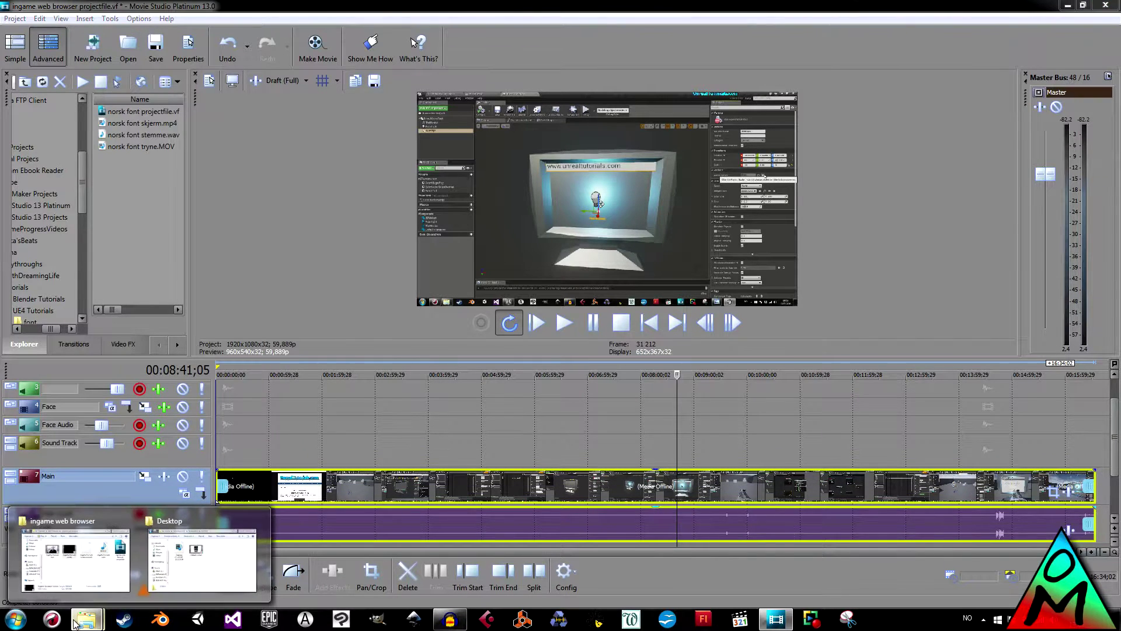
click(75, 555)
drag(924, 208, 218, 448)
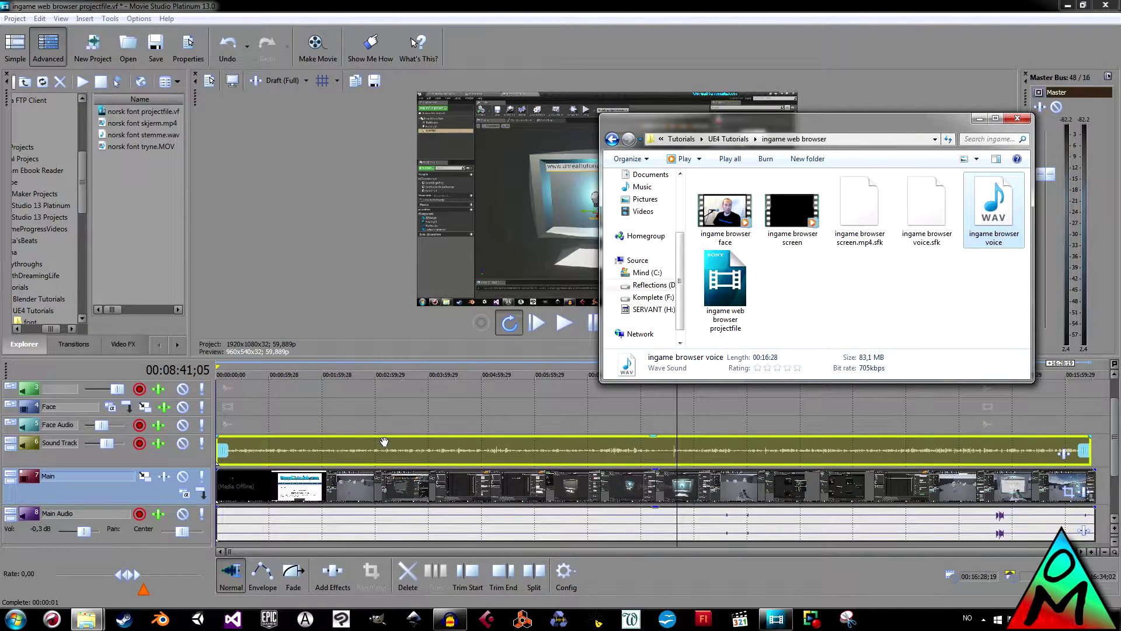
click(429, 449)
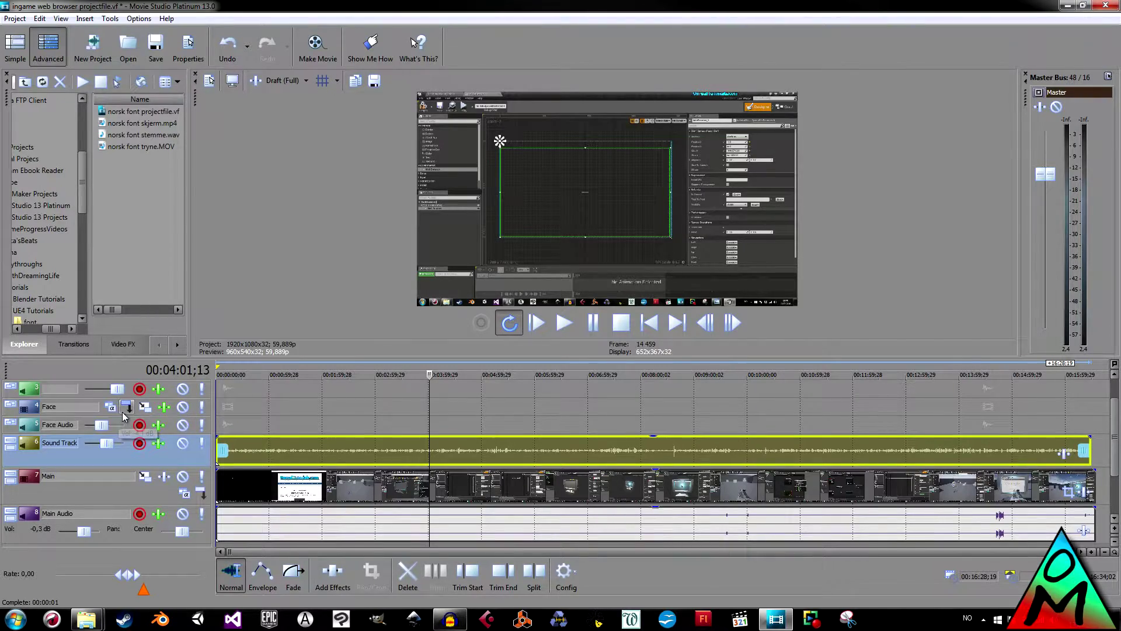
- Place the "ingame browser face" recording at the start of the Face track and preview the composition at about 3:10
click(75, 411)
mouse_move(87, 619)
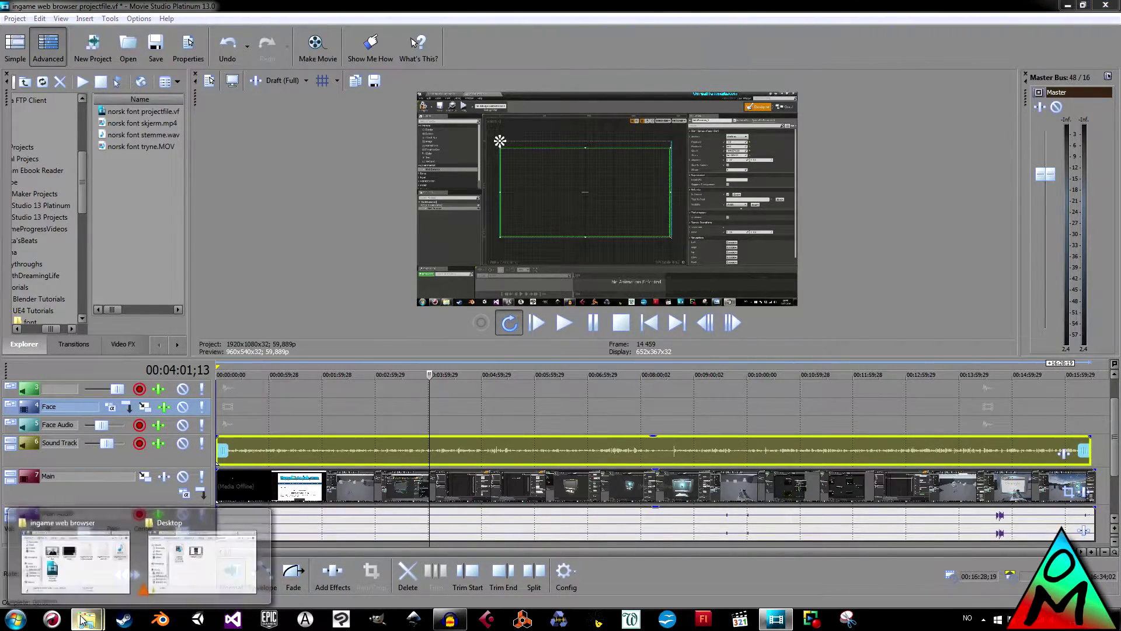
click(80, 586)
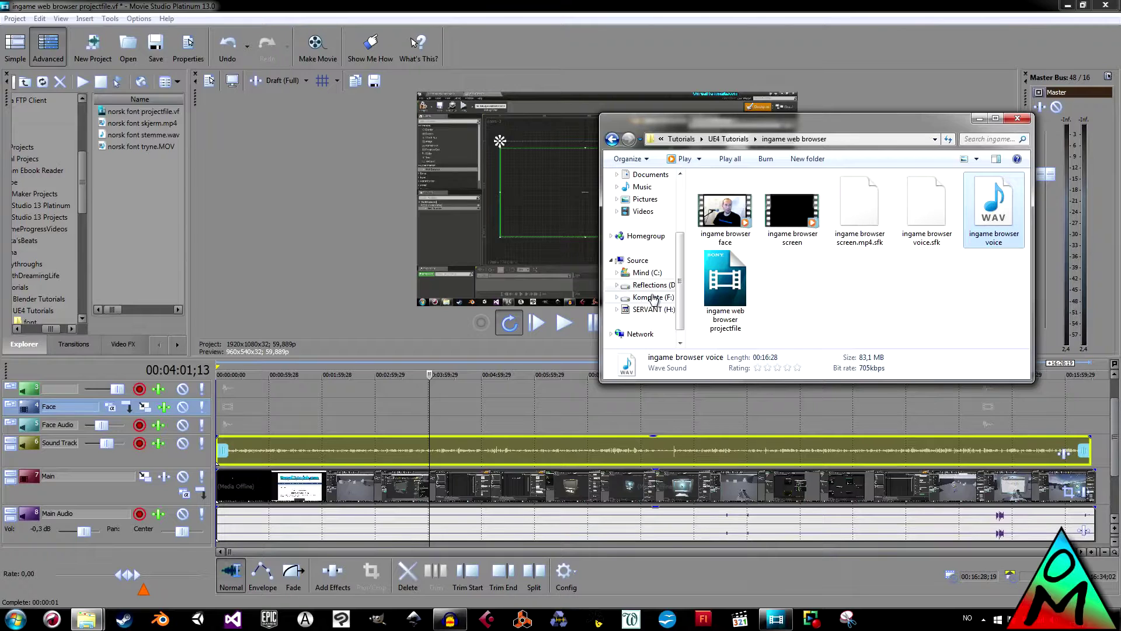
drag(700, 242, 228, 418)
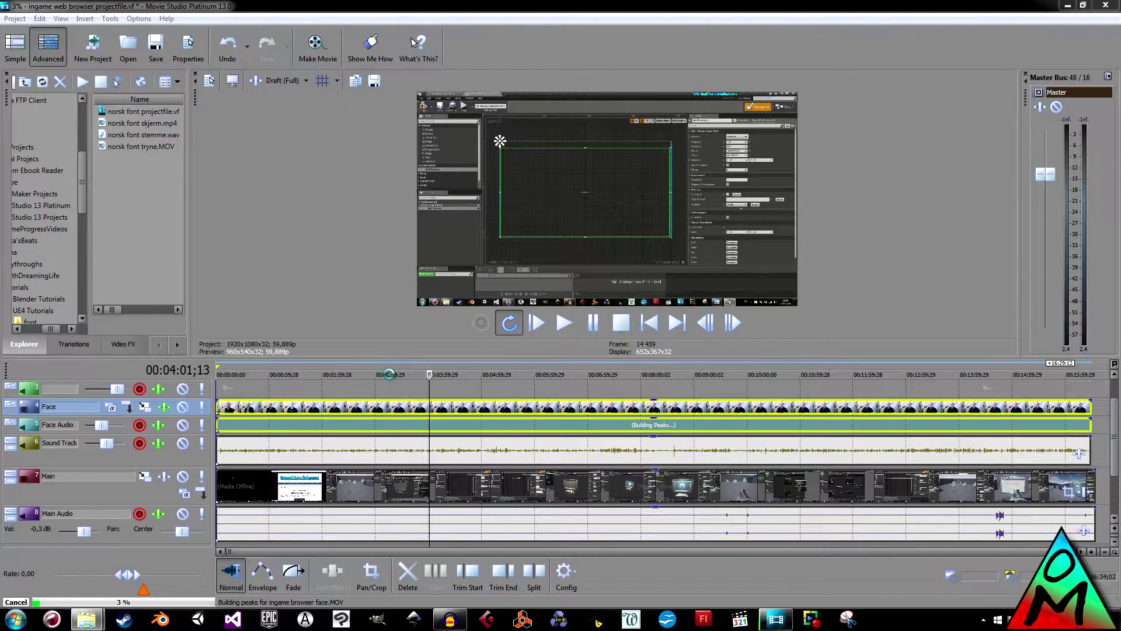
click(385, 377)
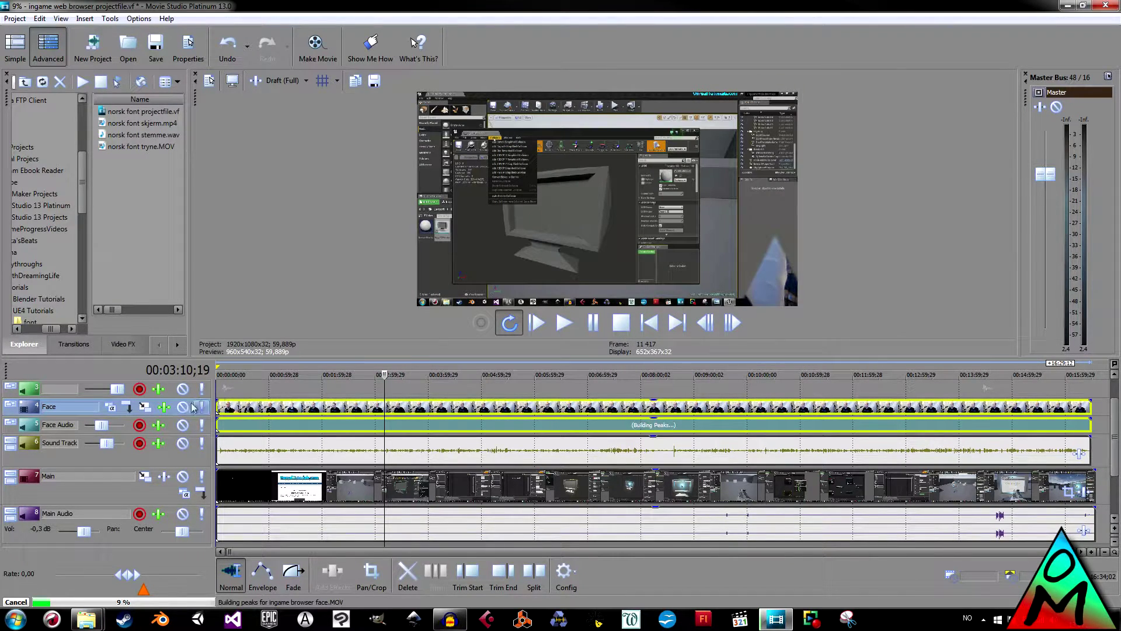
- Enlarge the Face track and examine the Cookie Cutter settings in its track effects
drag(175, 416, 175, 453)
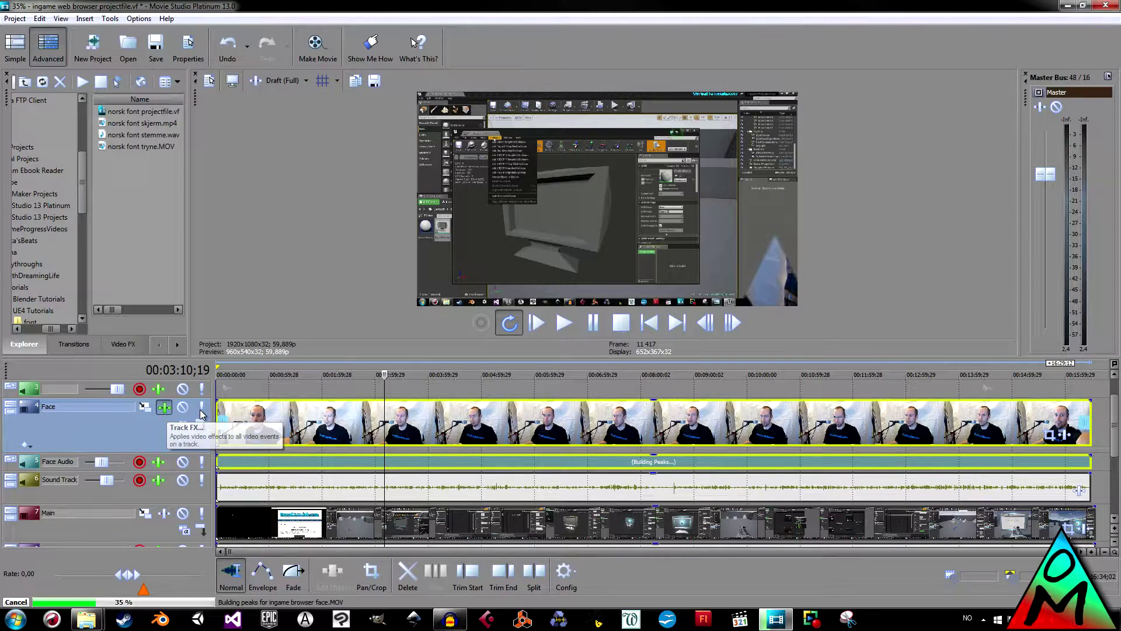
drag(0, 169, 268, 113)
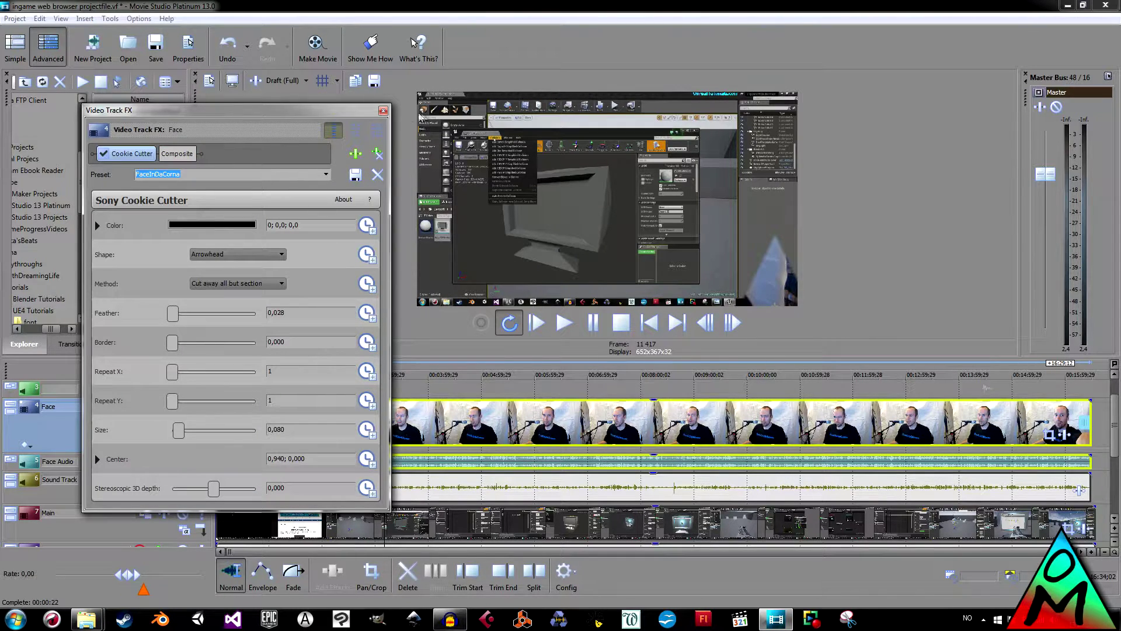
click(383, 111)
- Set the face clip's Pan/Crop frame to about 3763 by 2117, centred at about -983, -408.5, to fit the face in the corner cutout
click(1050, 436)
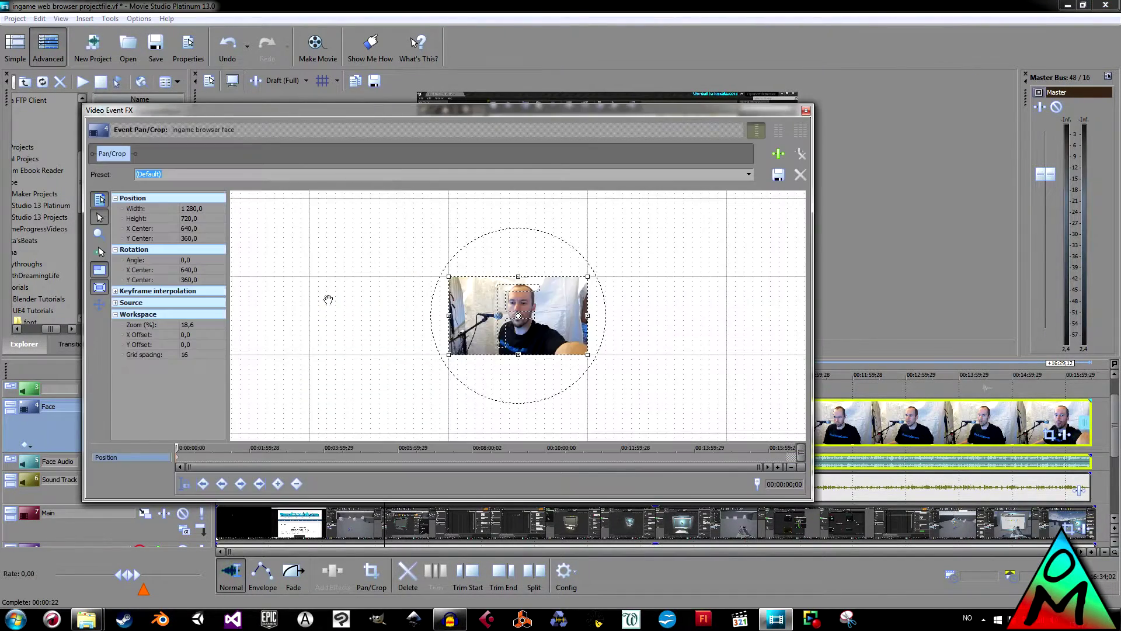
drag(813, 263, 483, 263)
drag(374, 336, 501, 401)
drag(414, 359, 292, 307)
drag(379, 344, 384, 350)
drag(331, 321, 323, 316)
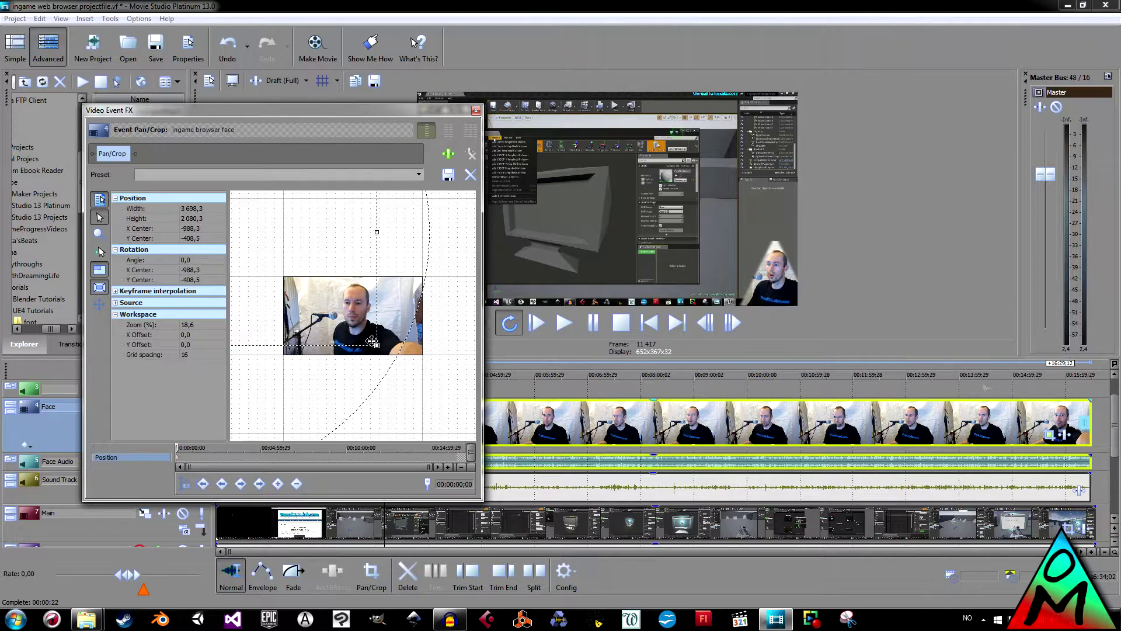
drag(374, 345, 349, 326)
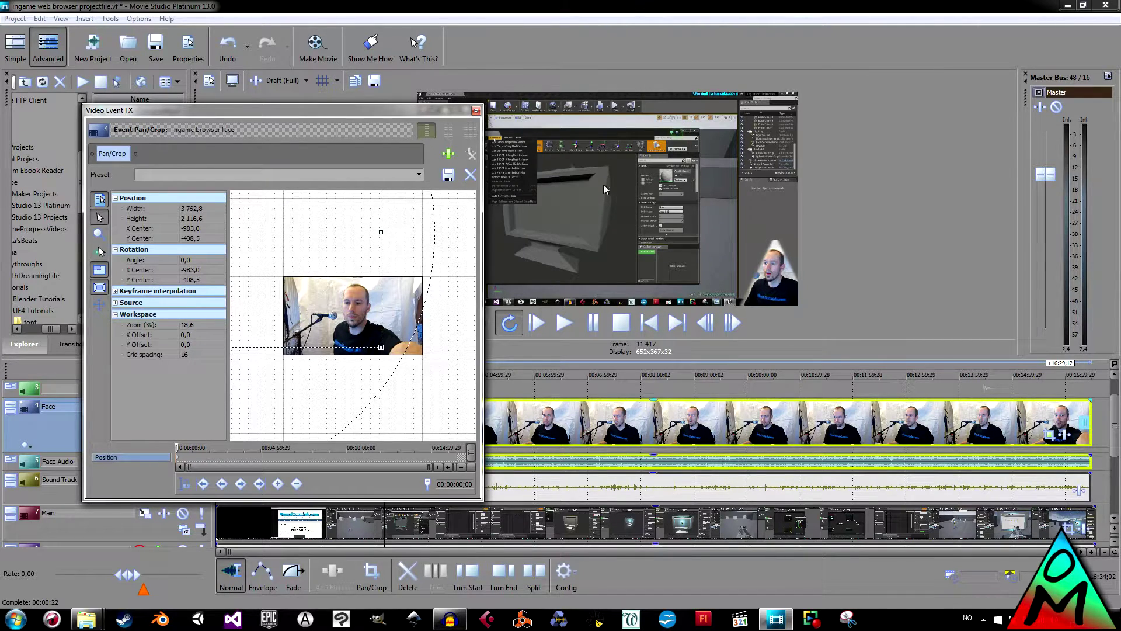
click(476, 110)
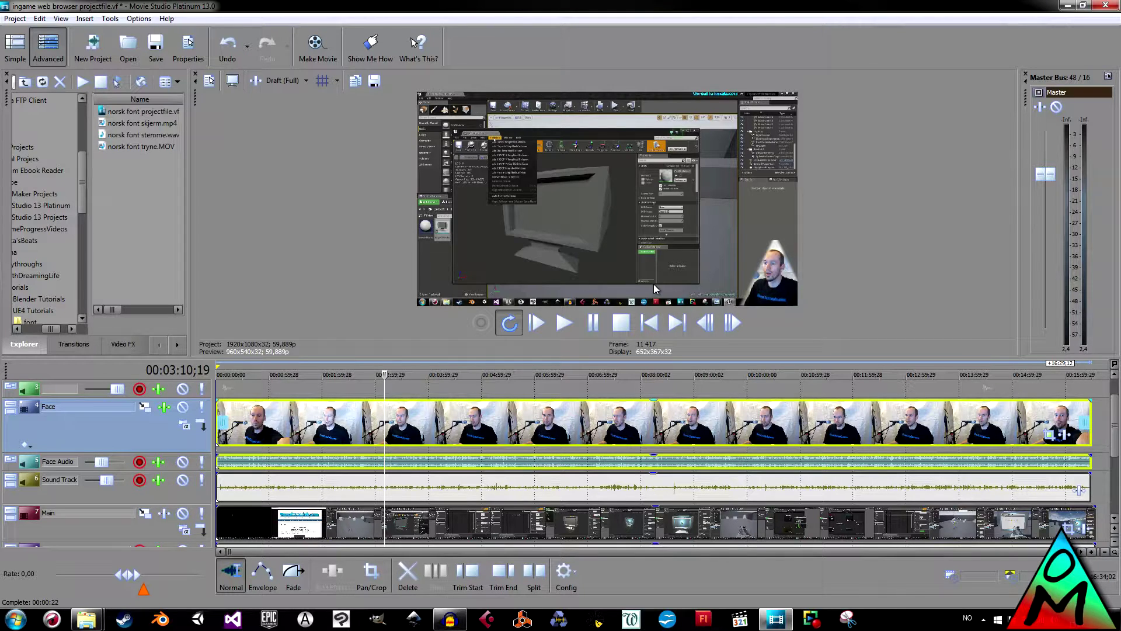
- Reduce the Face track's height and select the face clip with the playhead at about 28 seconds
drag(180, 454, 178, 421)
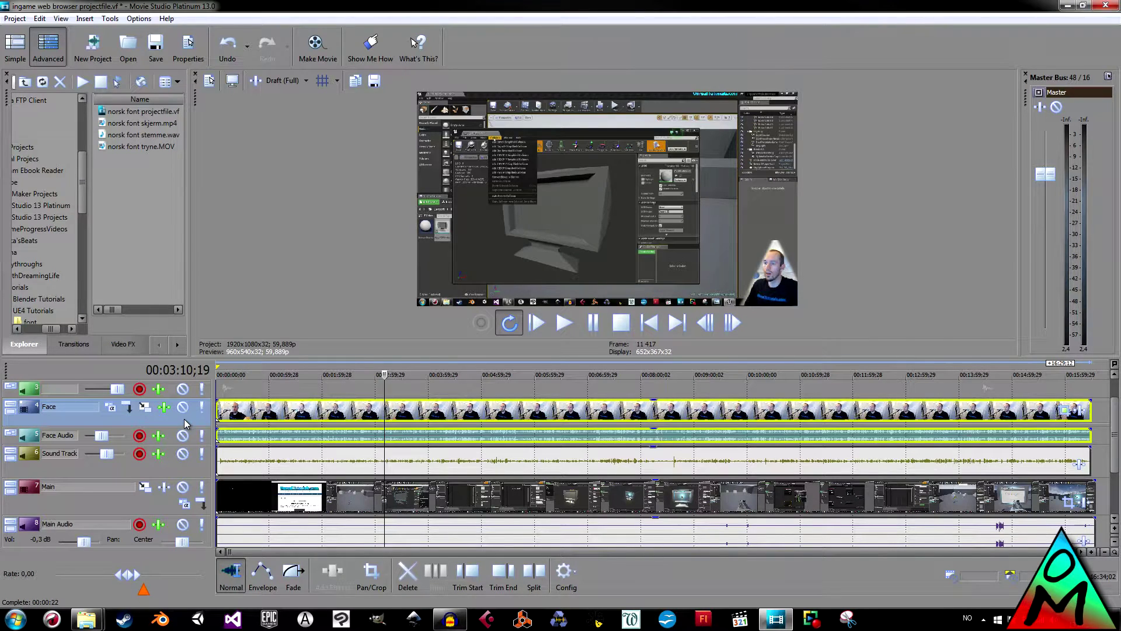
click(294, 450)
scroll(294, 450, up, 2)
click(240, 445)
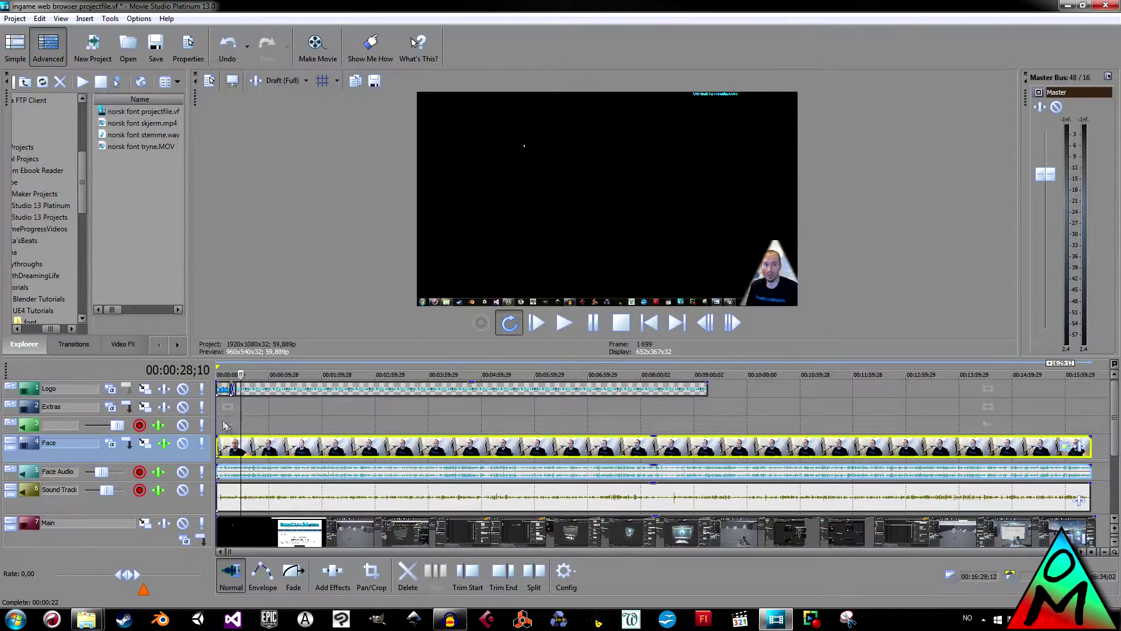
- Enlarge the timeline area, delete the empty unnamed audio track above the Face track, and save the project
drag(284, 356, 285, 337)
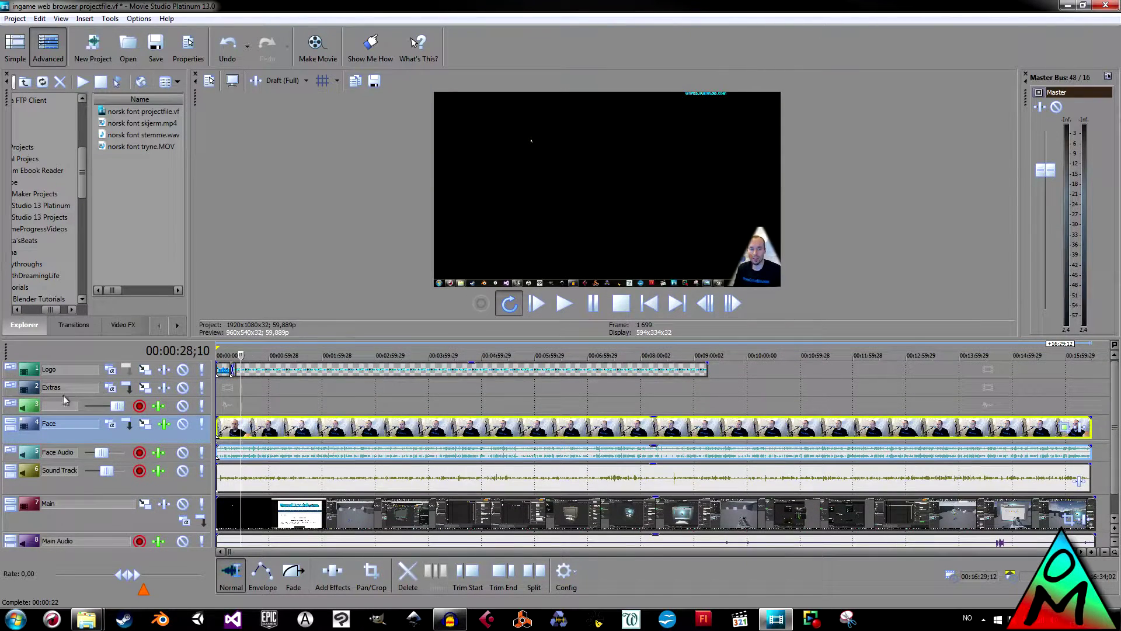
click(174, 408)
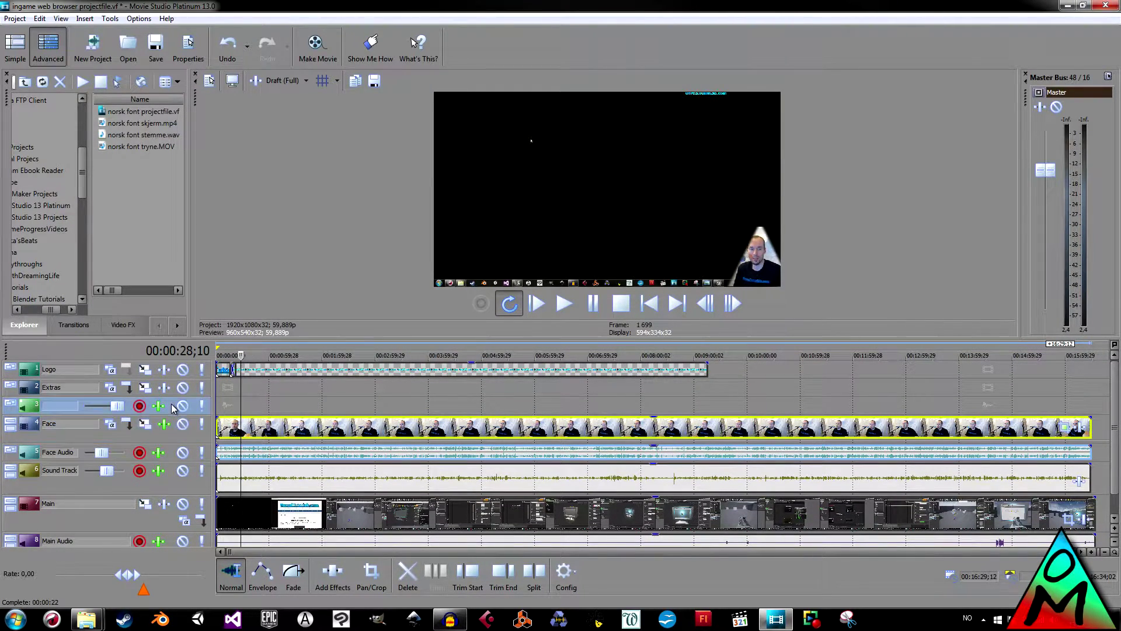
right_click(173, 408)
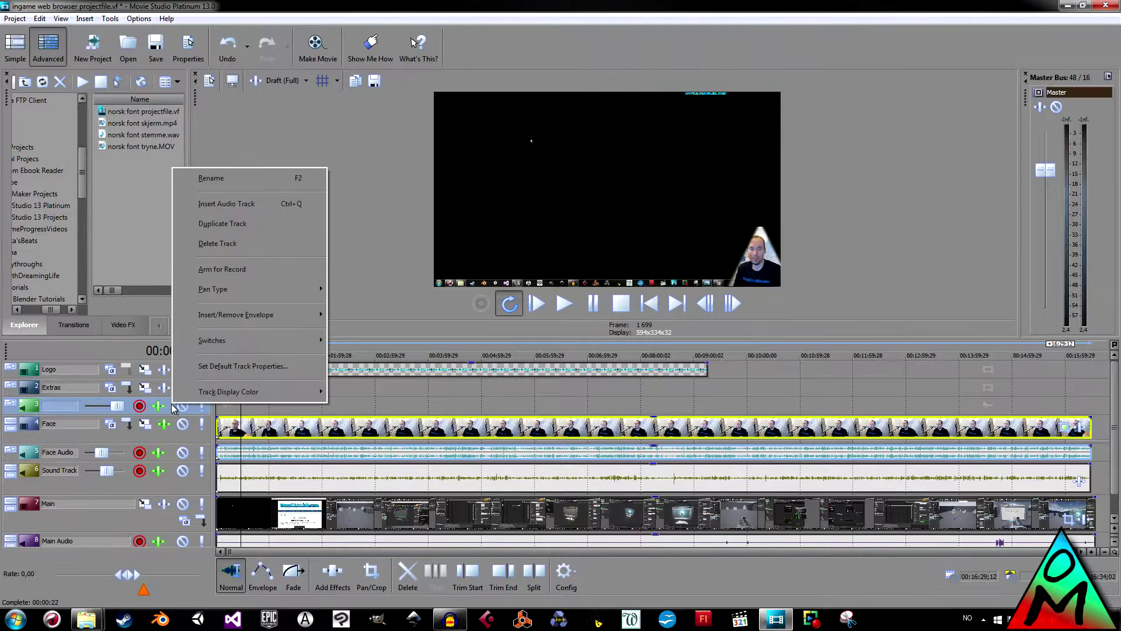
click(233, 251)
click(157, 55)
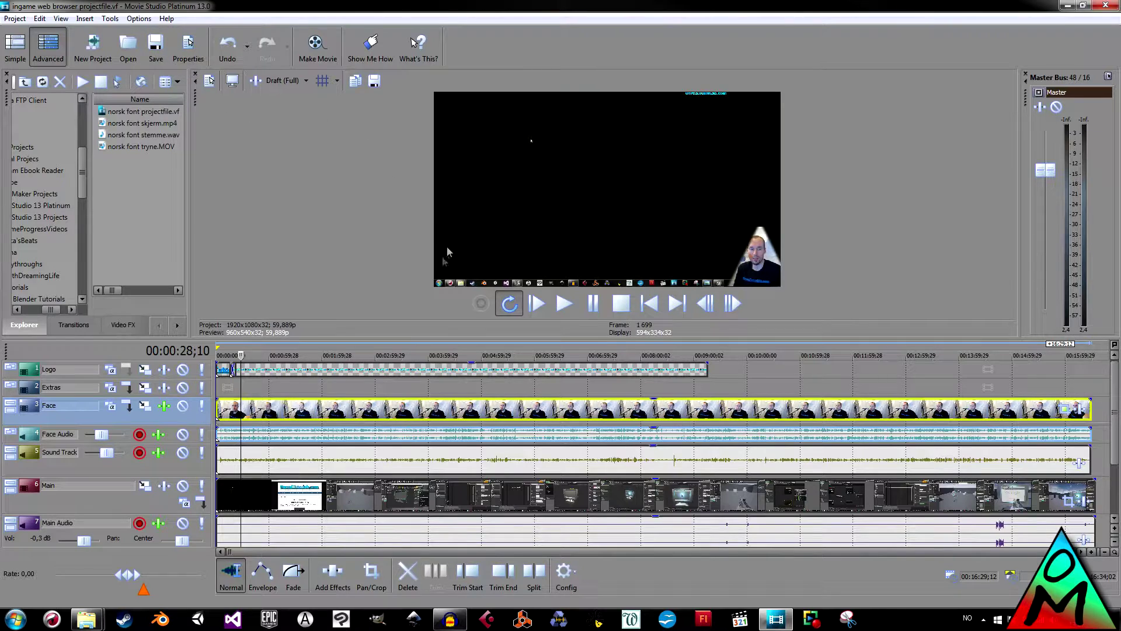
- Enlarge the timeline area and increase the heights of the Face, Face Audio and Sound Track tracks to show their waveforms
drag(366, 337, 367, 311)
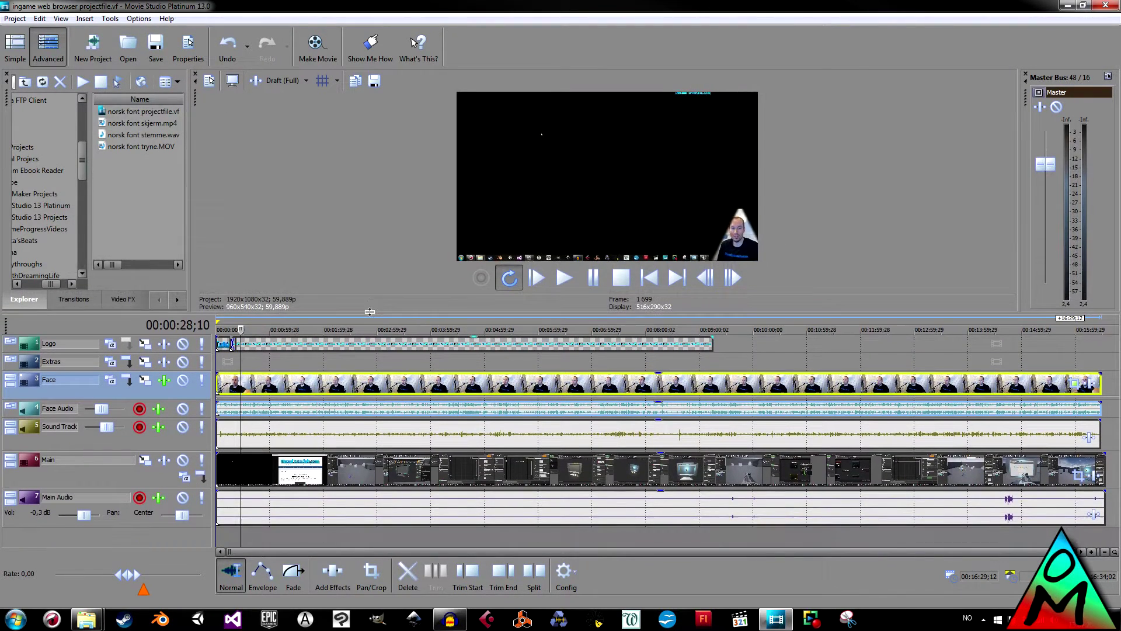
scroll(284, 415, up, 2)
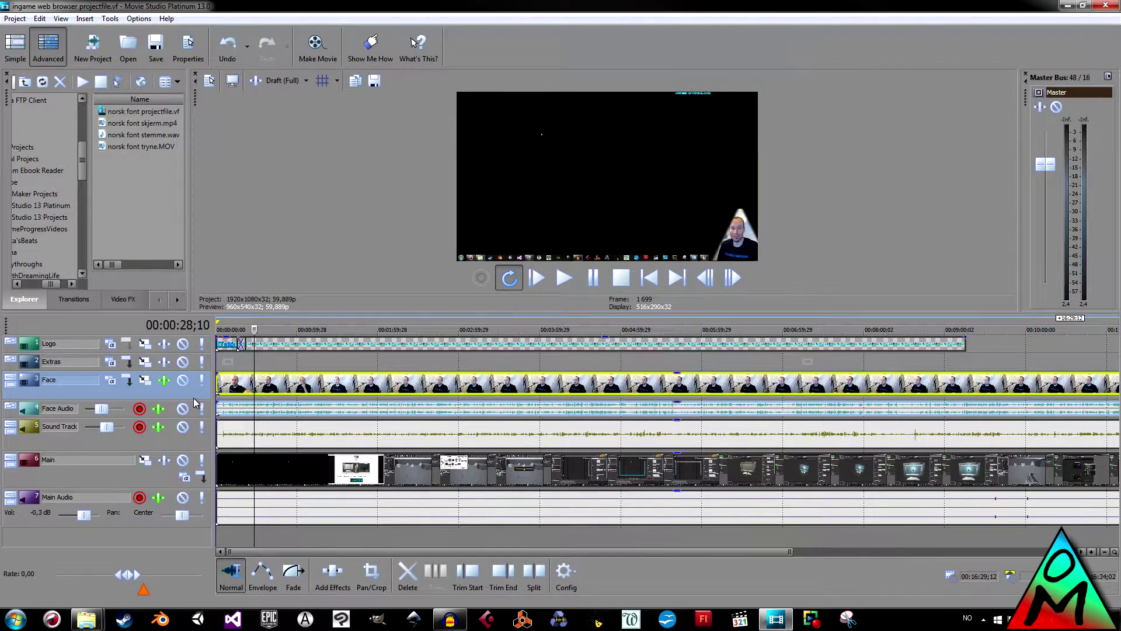
drag(196, 403, 196, 411)
scroll(224, 413, up, 2)
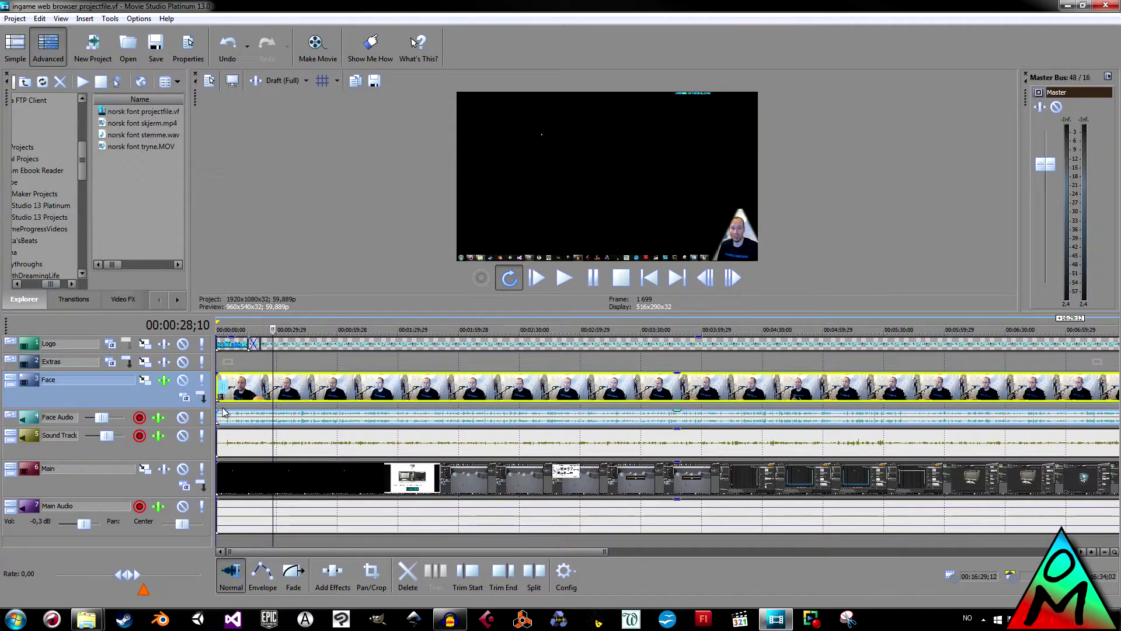
scroll(224, 412, up, 2)
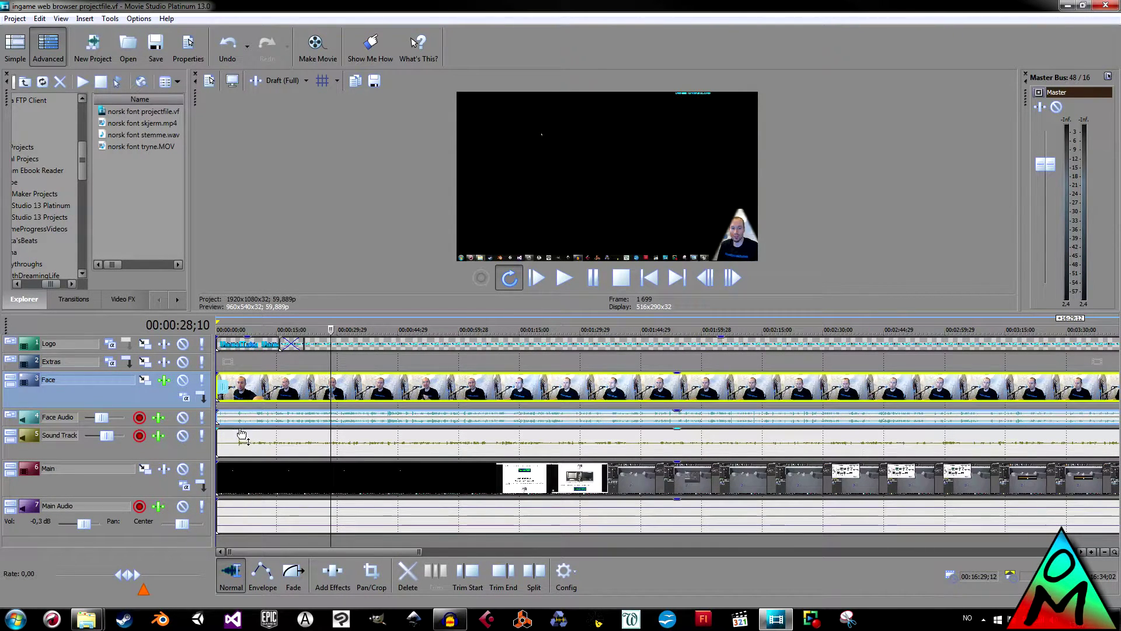
drag(202, 428, 206, 453)
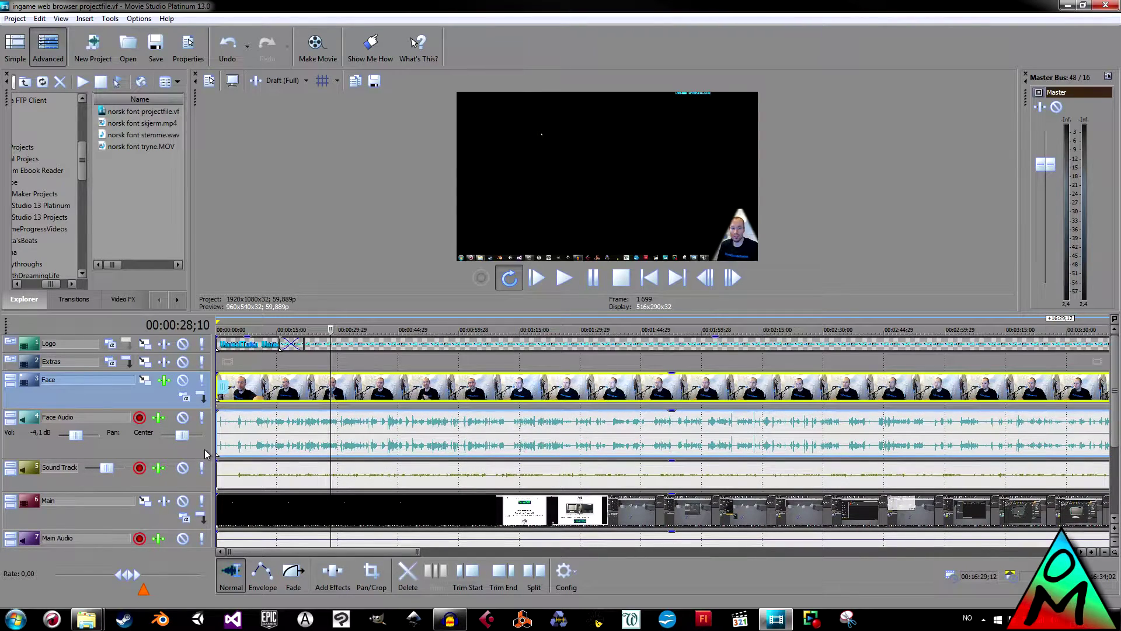
click(280, 386)
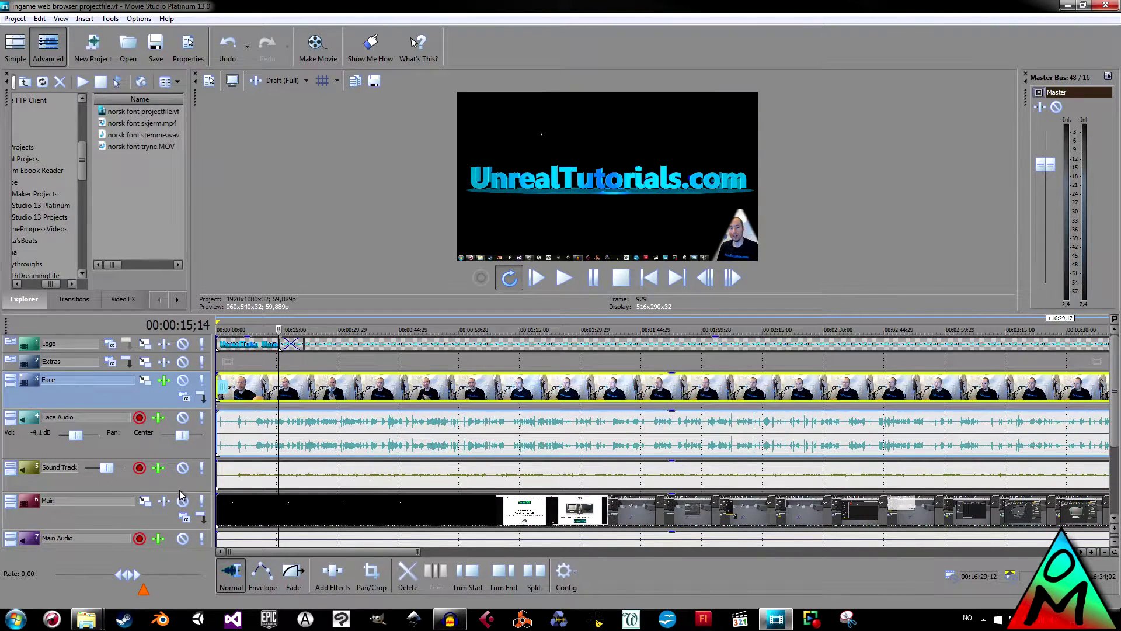
drag(178, 496, 207, 517)
scroll(289, 470, up, 2)
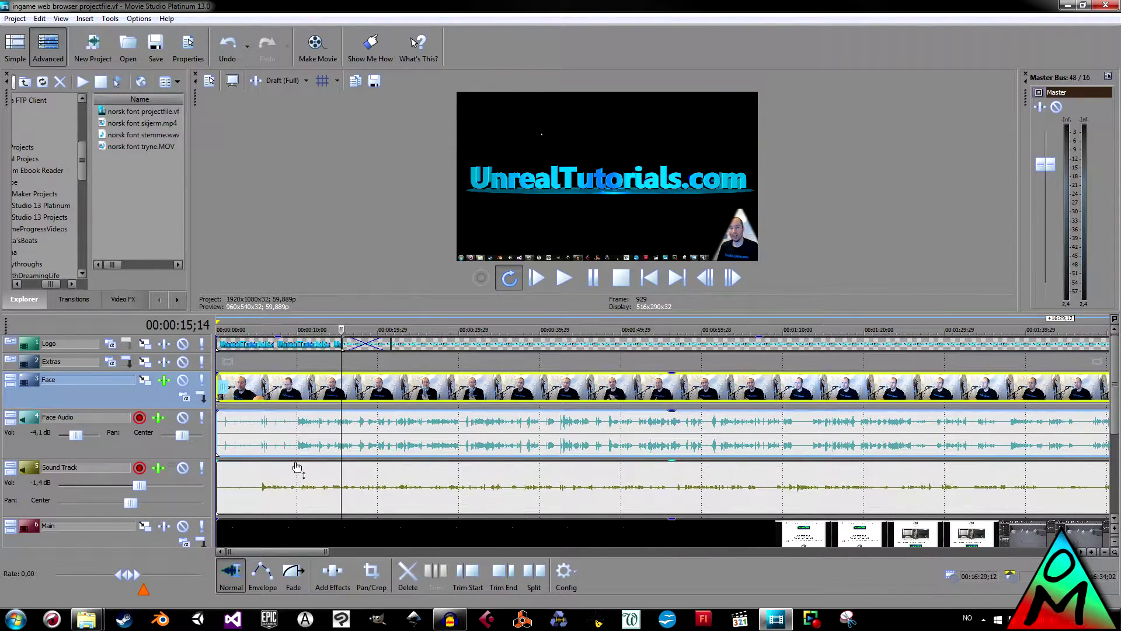
- Select the Sound Track clip and raise the Sound Track volume to 5,5 dB
click(288, 437)
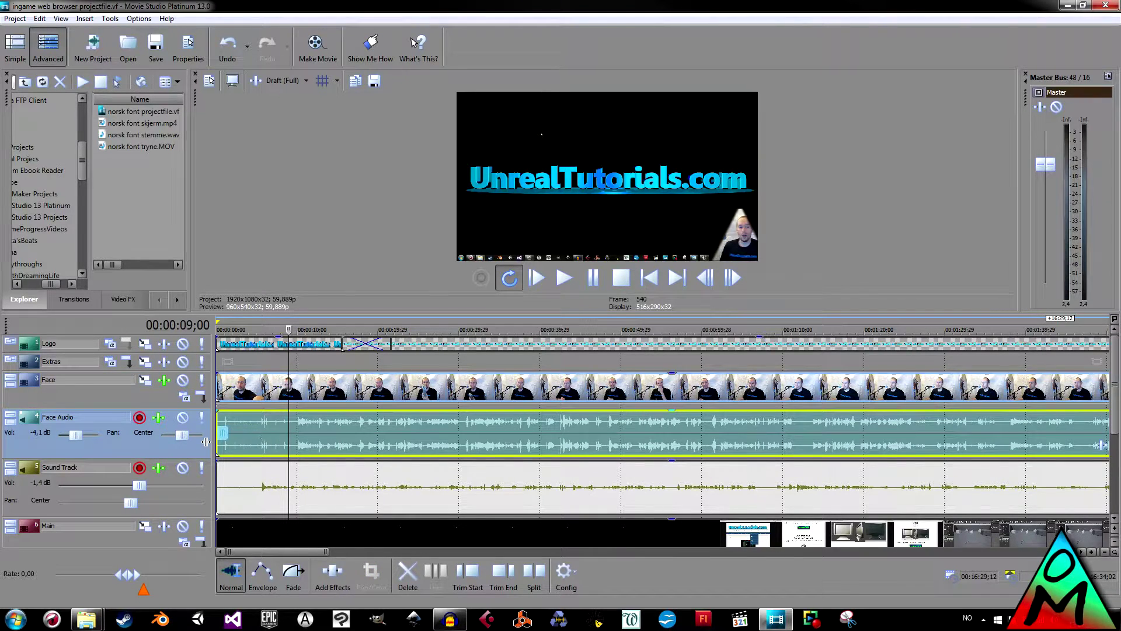
click(338, 473)
click(263, 481)
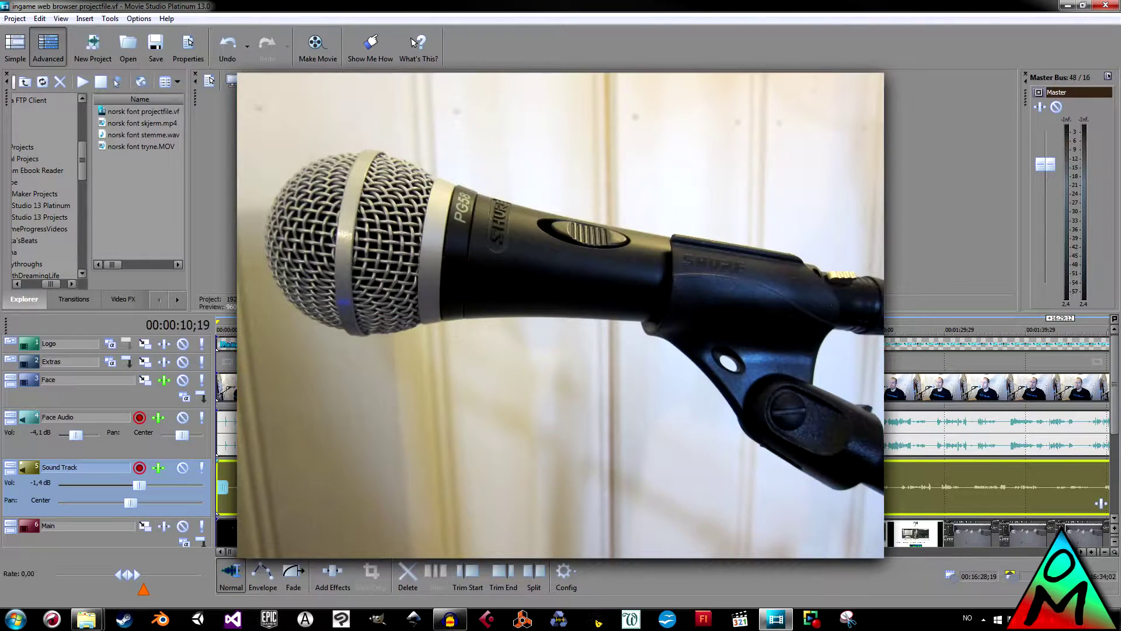
click(224, 484)
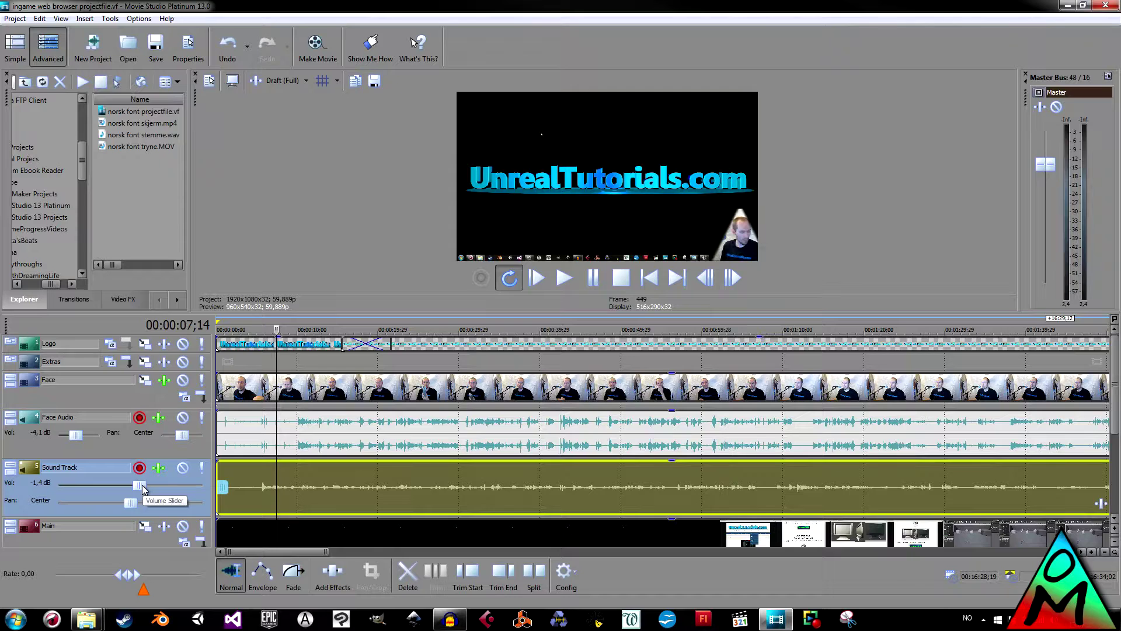
drag(139, 486, 148, 485)
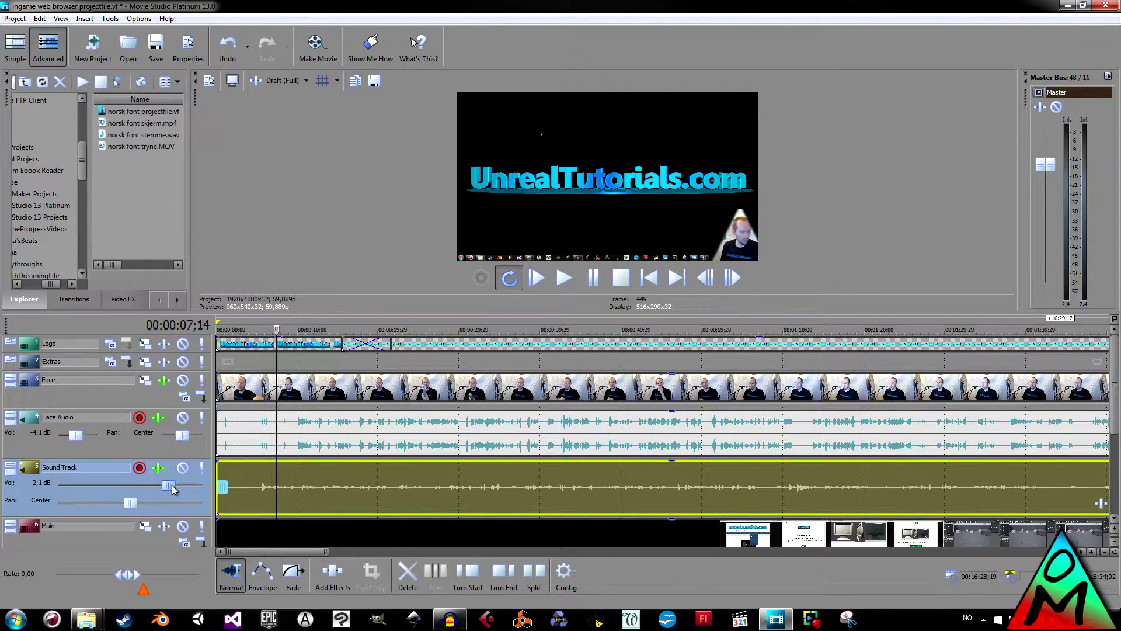
drag(180, 485, 191, 484)
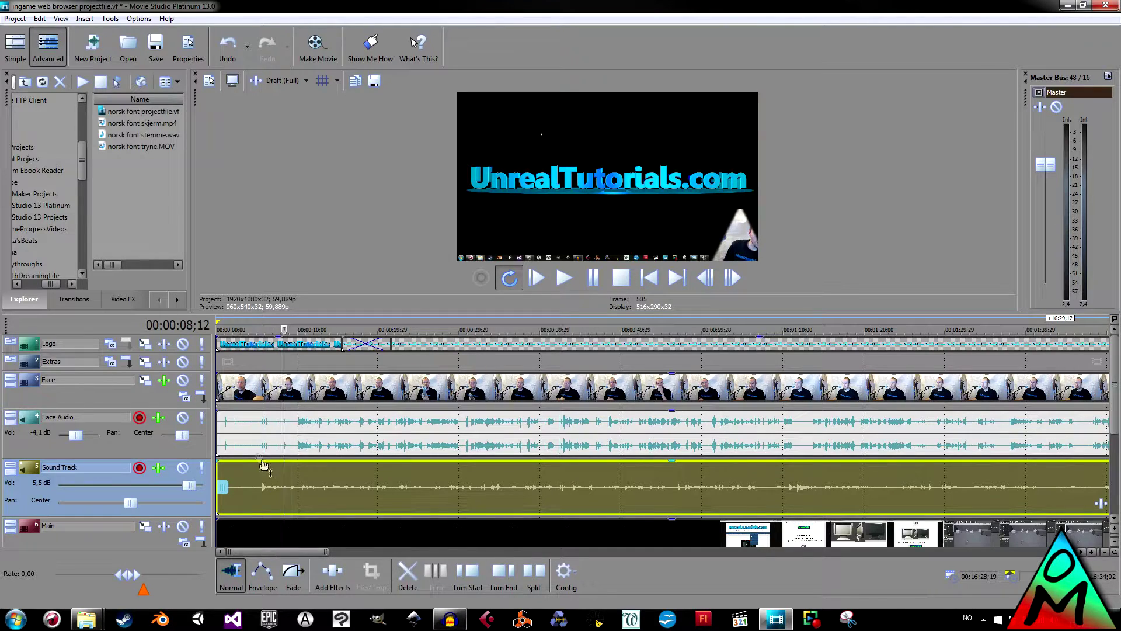
- Enlarge the timeline area and both the Face Audio and Sound Track tracks further for a detailed waveform comparison
click(276, 450)
scroll(277, 451, up, 4)
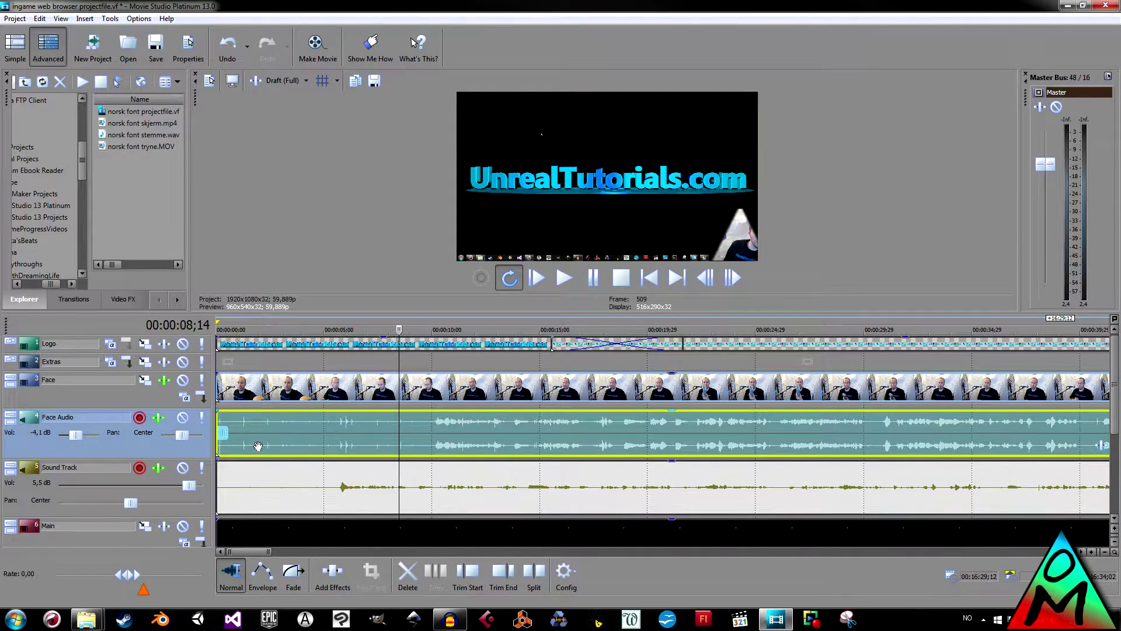
drag(201, 458, 195, 545)
scroll(305, 461, down, 1)
scroll(321, 480, down, 1)
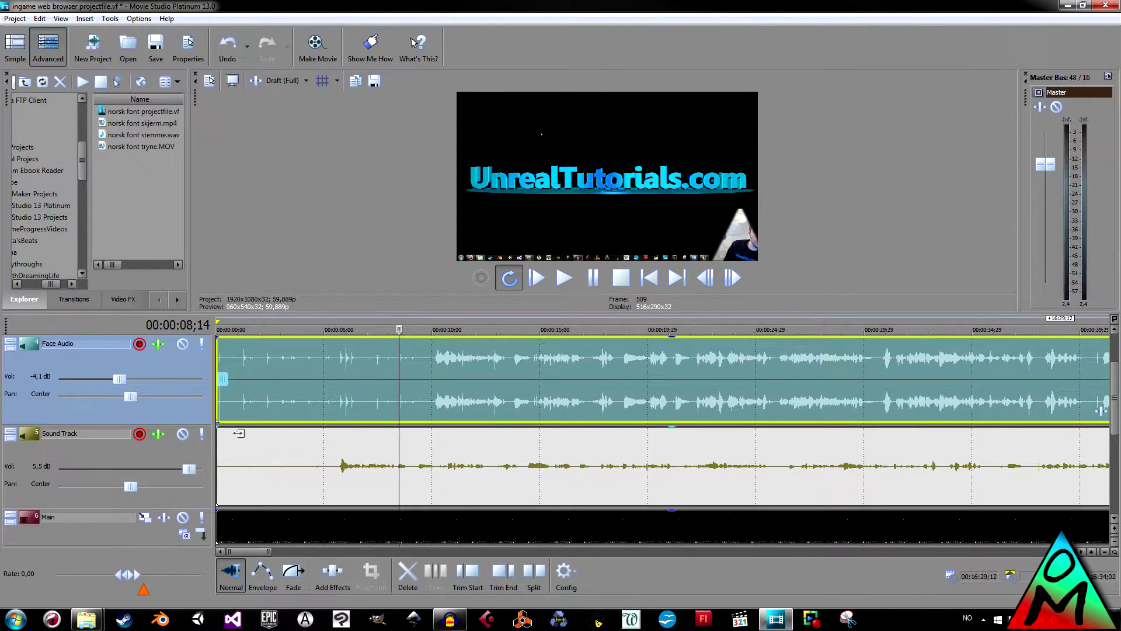
drag(393, 313, 393, 215)
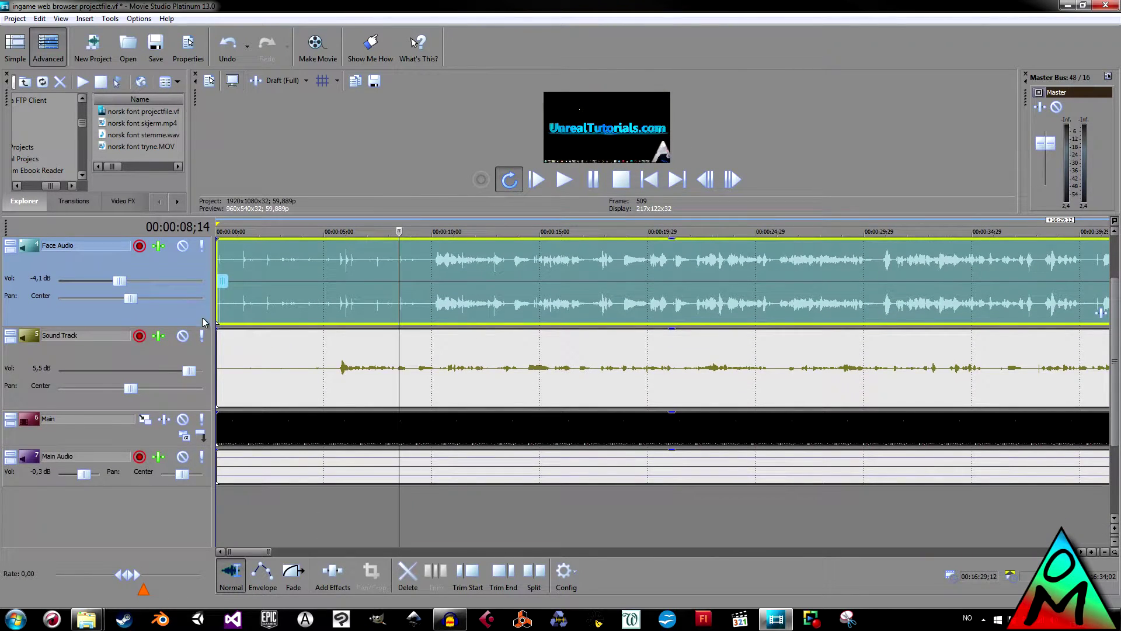
drag(198, 342, 198, 366)
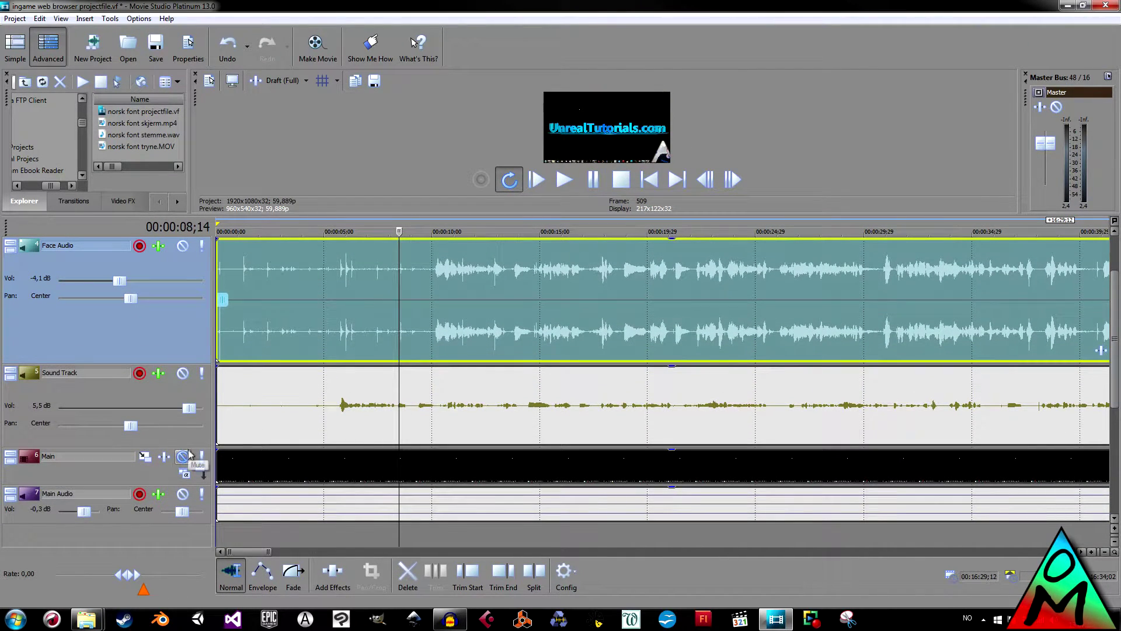
drag(184, 449, 187, 509)
- Play the Face Audio speech start near 10 seconds, then shift the Sound Track clip about 4;11 later to match it and play again
click(413, 317)
click(429, 311)
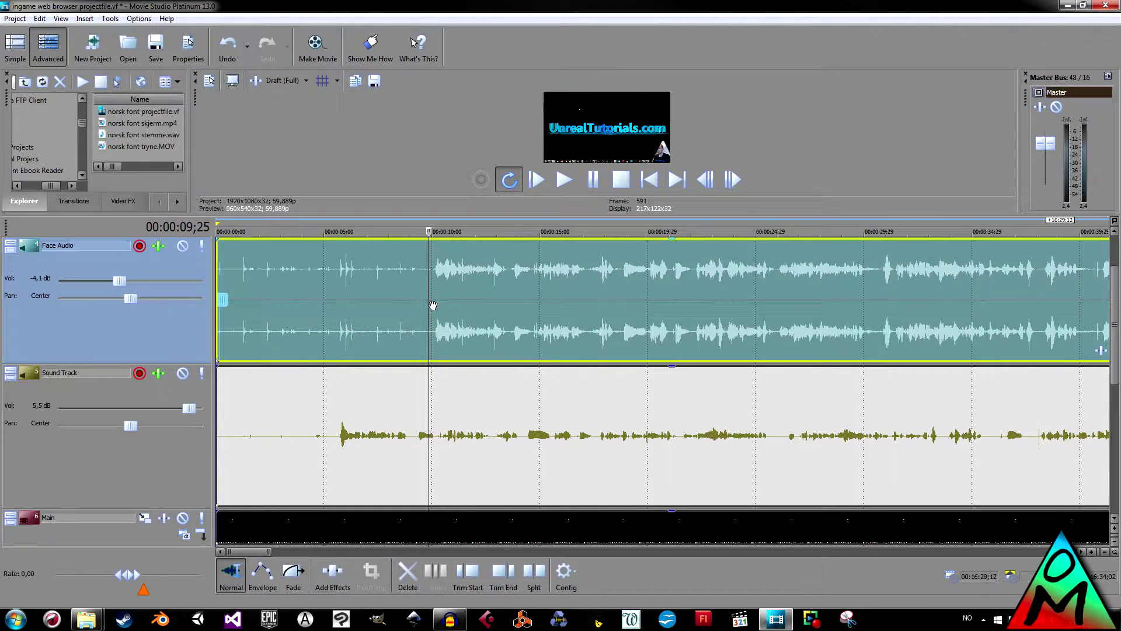
key(space)
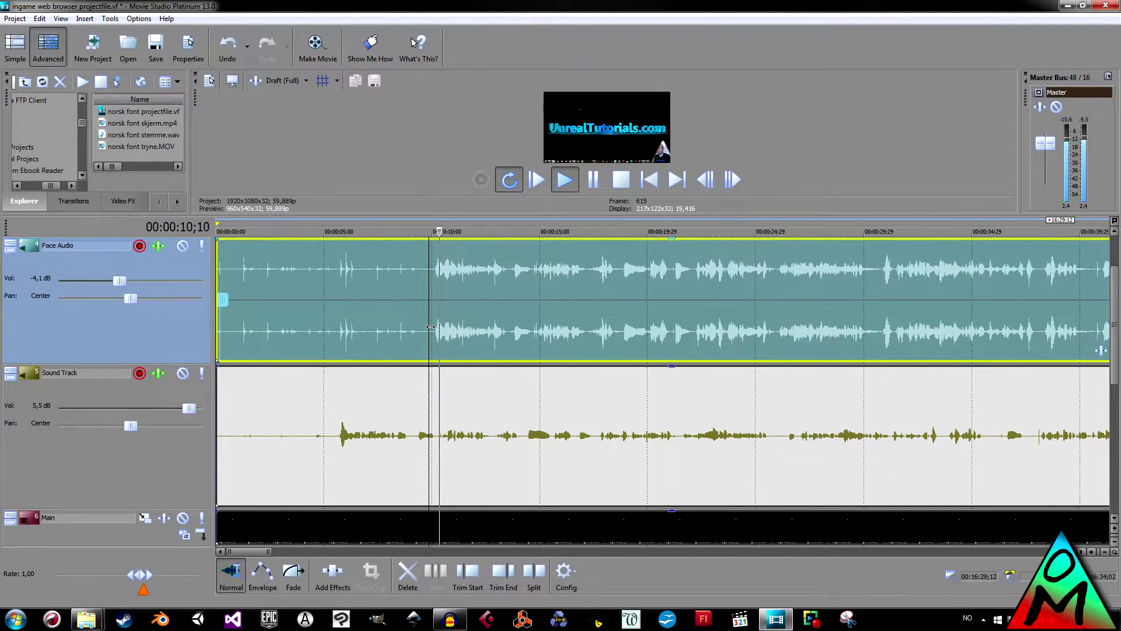
key(space)
drag(371, 432, 467, 422)
key(space)
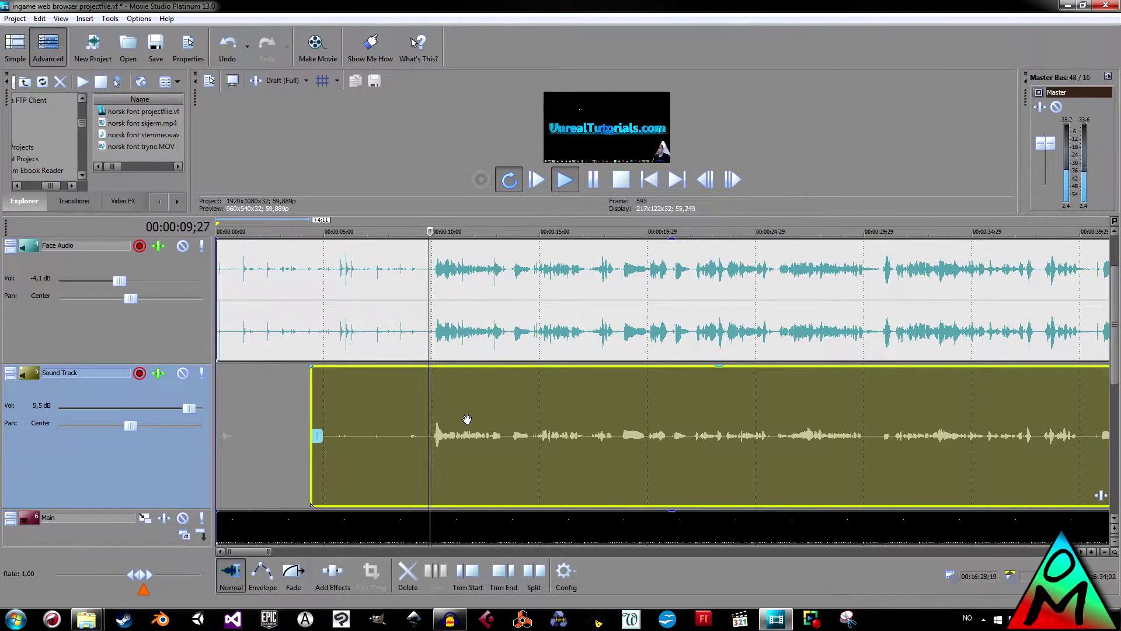
key(space)
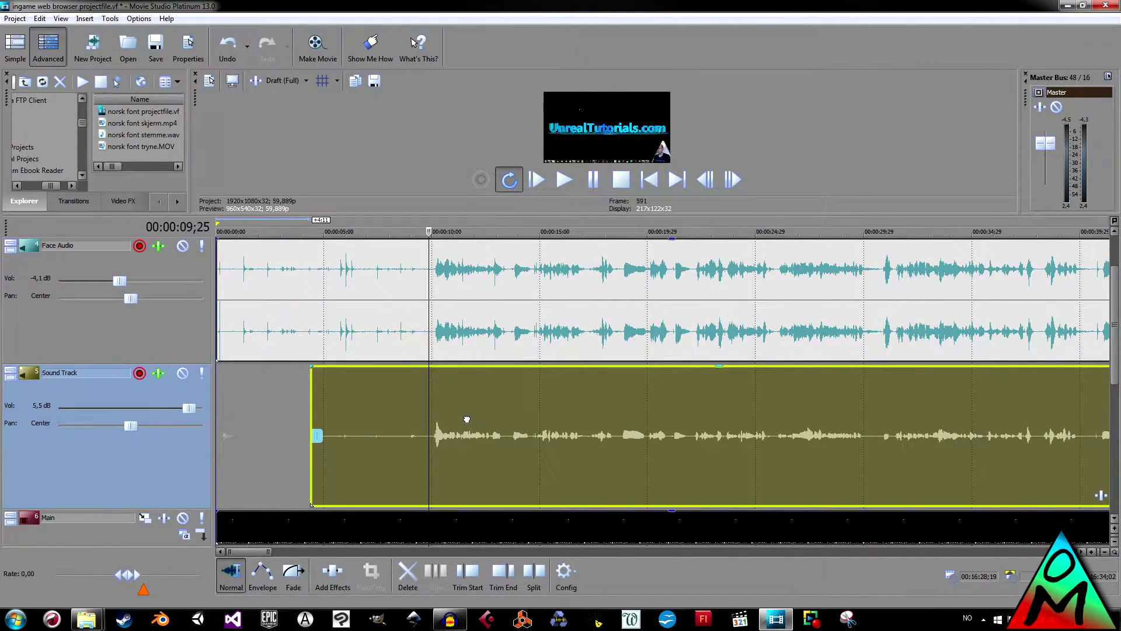
- Place the playhead at the speech start near 10;01 and shift the Sound Track clip about one frame later to refine the sync
click(467, 419)
scroll(457, 391, up, 5)
click(479, 390)
click(455, 394)
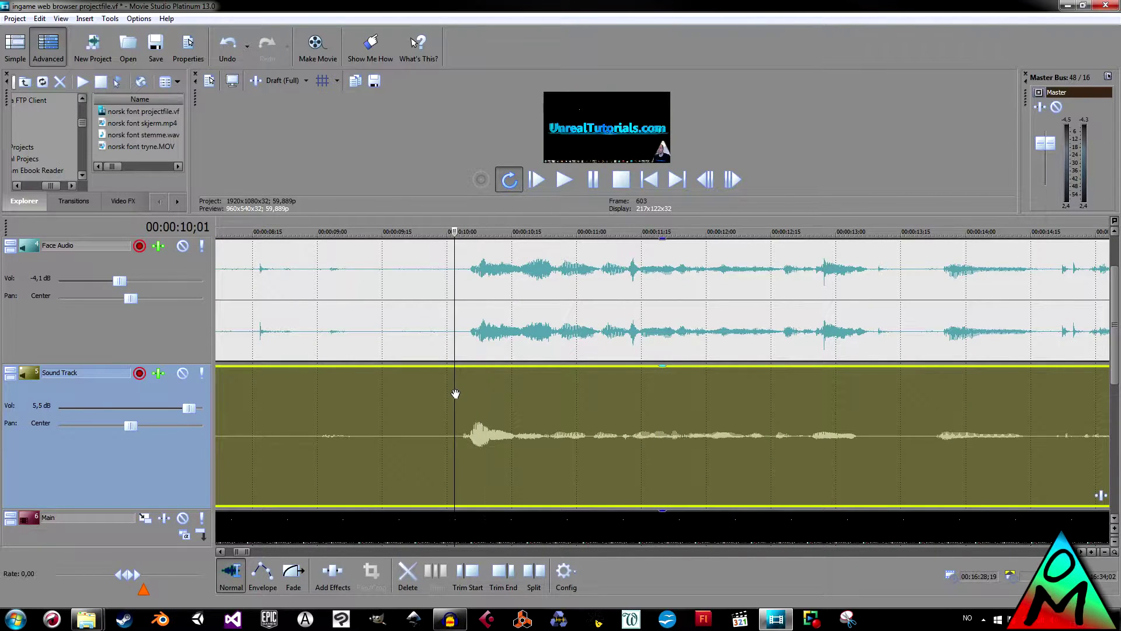
scroll(546, 399, up, 1)
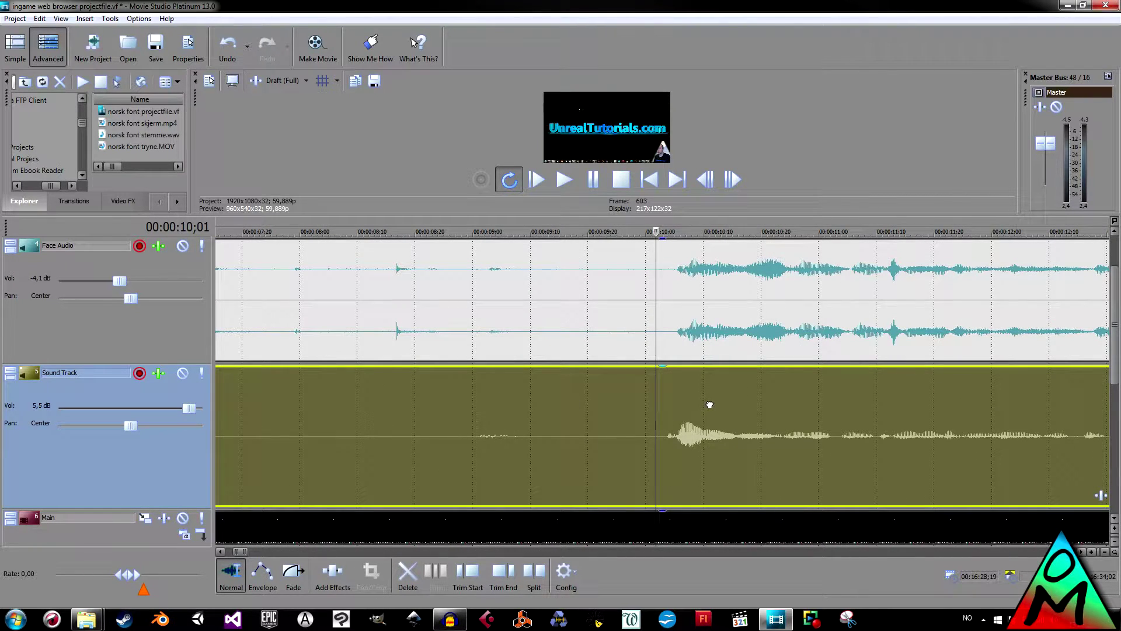
- Shorten the end of the Face Audio clip to about 15:34
scroll(719, 403, down, 15)
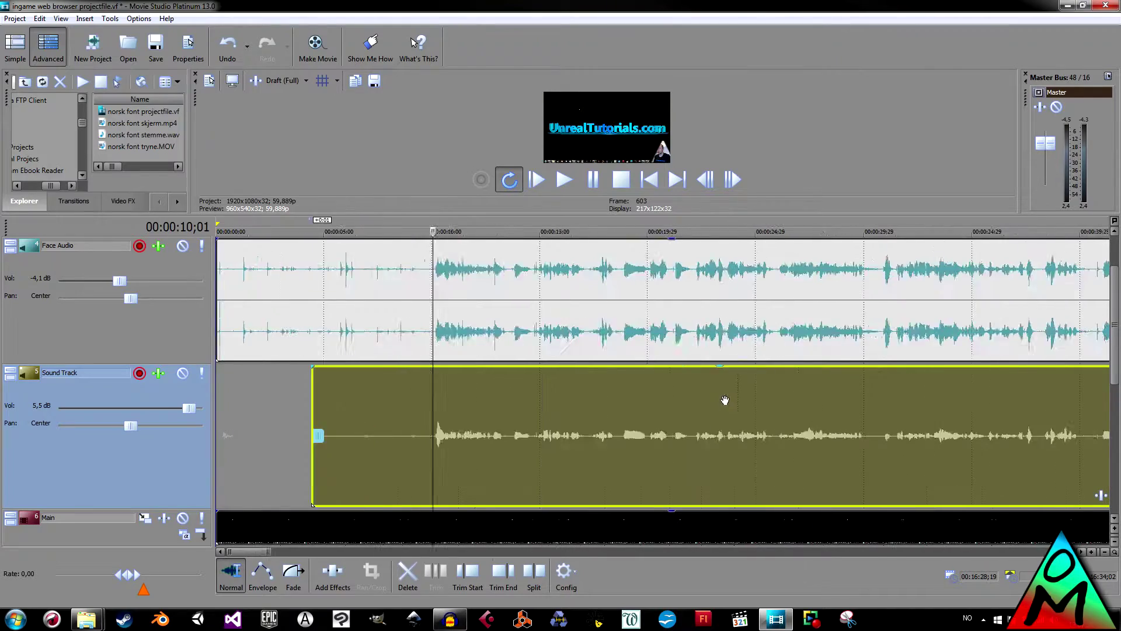
scroll(797, 401, down, 1)
click(1072, 339)
drag(1080, 302, 1043, 303)
- Try shifting the Sound Track clip about one frame earlier at the first spoken word near 10;06, and play the result
click(585, 426)
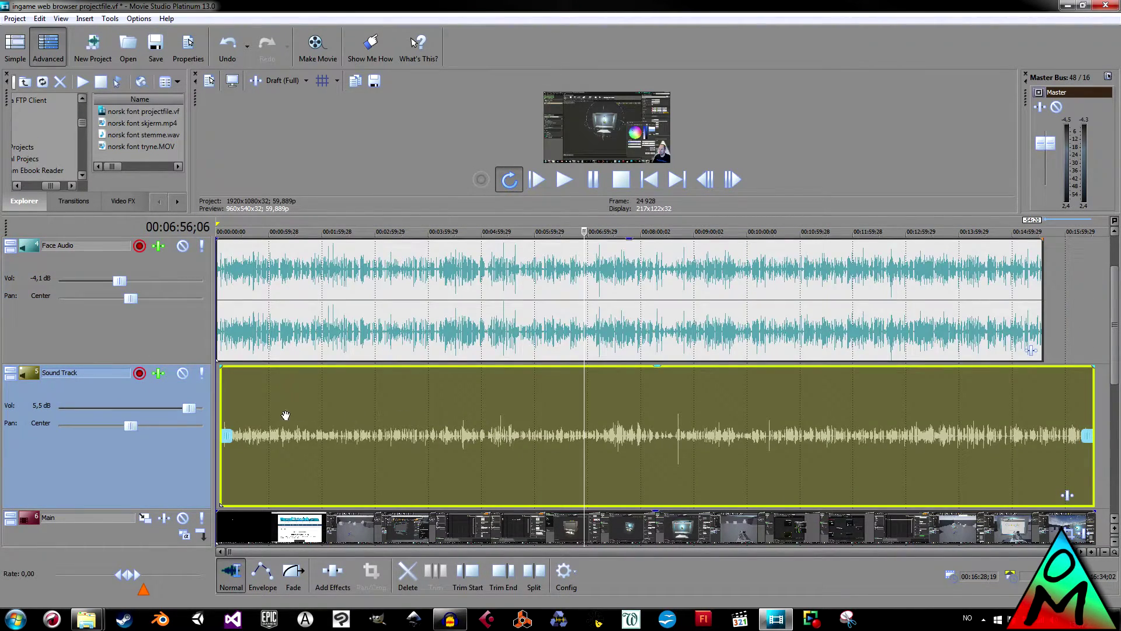
click(237, 419)
scroll(293, 420, up, 5)
click(297, 420)
scroll(289, 418, down, 2)
click(298, 406)
scroll(488, 418, up, 6)
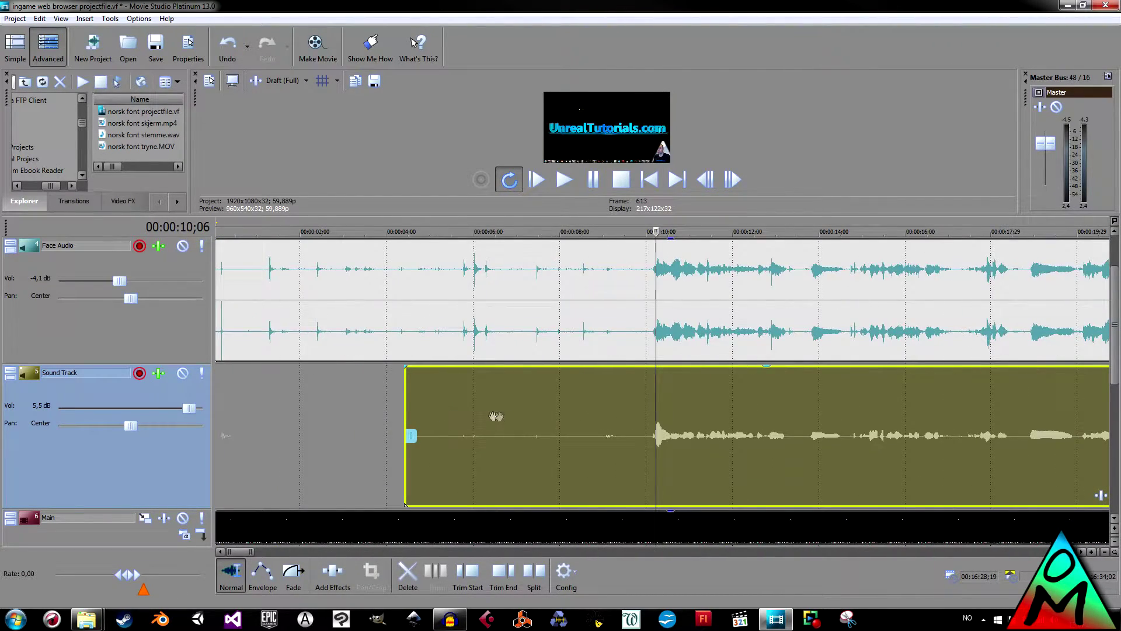
scroll(644, 416, up, 2)
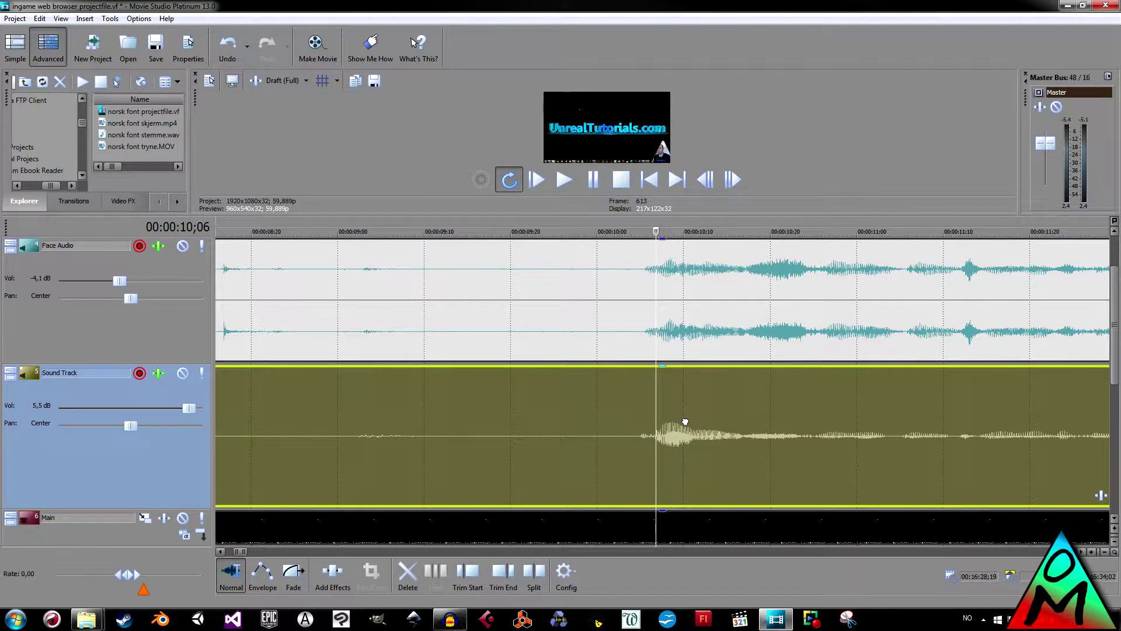
drag(681, 420, 657, 415)
click(621, 411)
key(space)
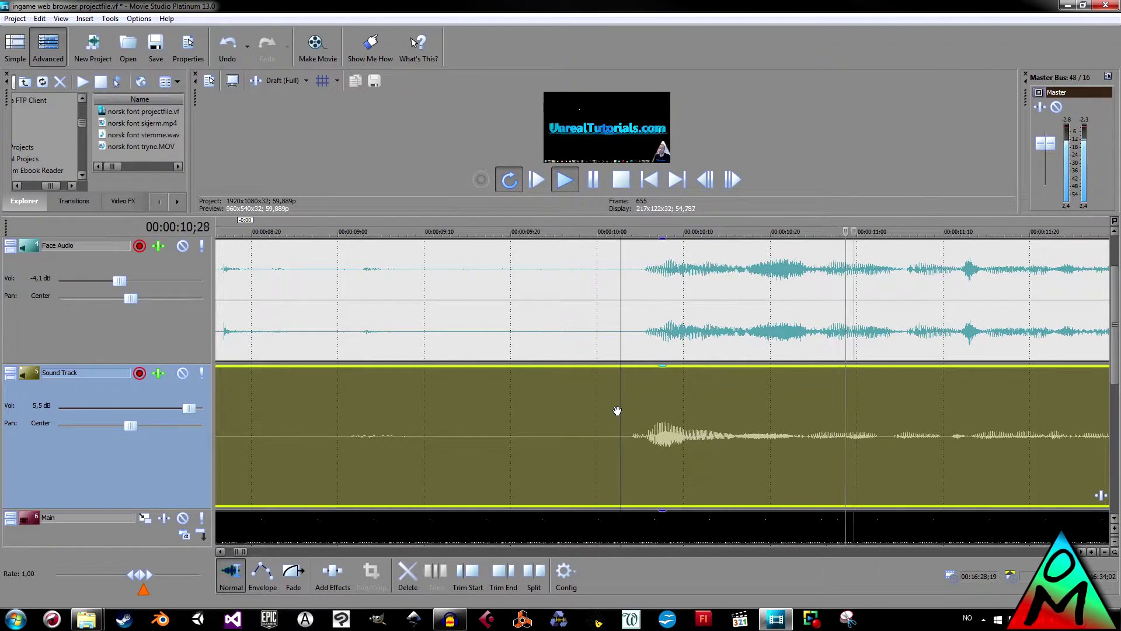
key(space)
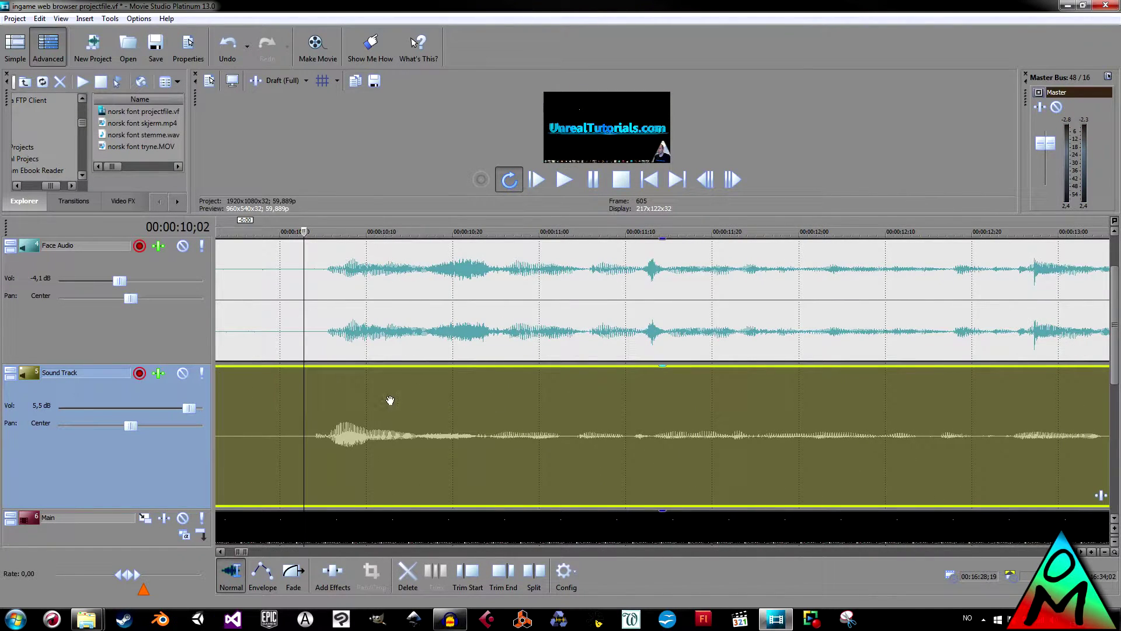
- Shift the Sound Track clip slightly over one frame later so its first word lines up with the Face Audio waveform, and play it
click(346, 389)
scroll(635, 394, up, 4)
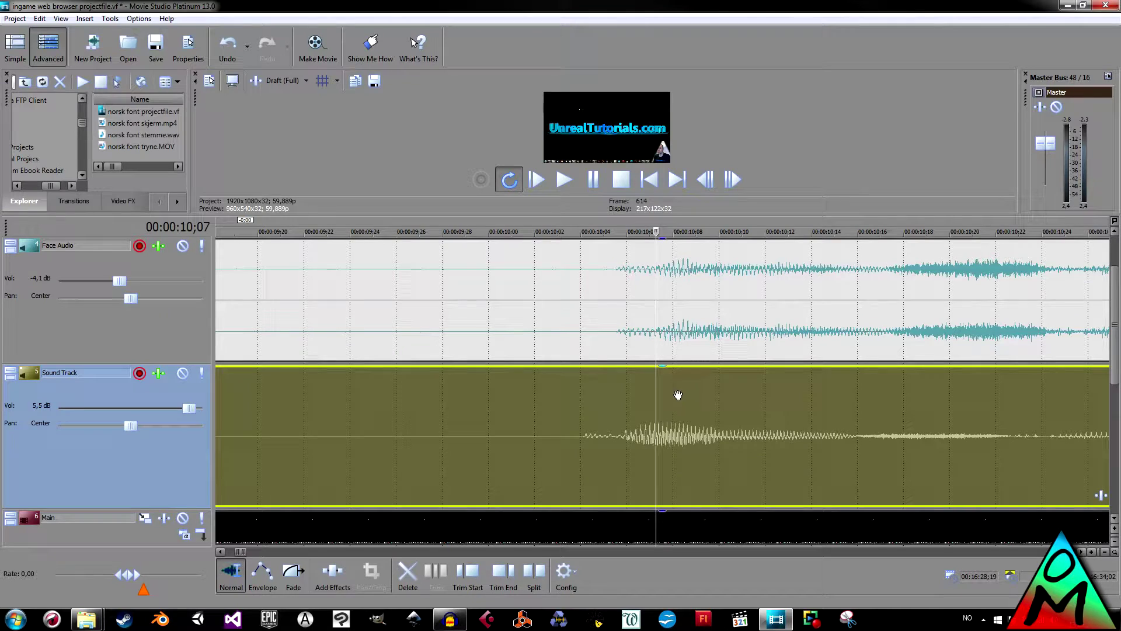
drag(711, 409, 740, 400)
key(space)
key(space)
key(space)
key(space)
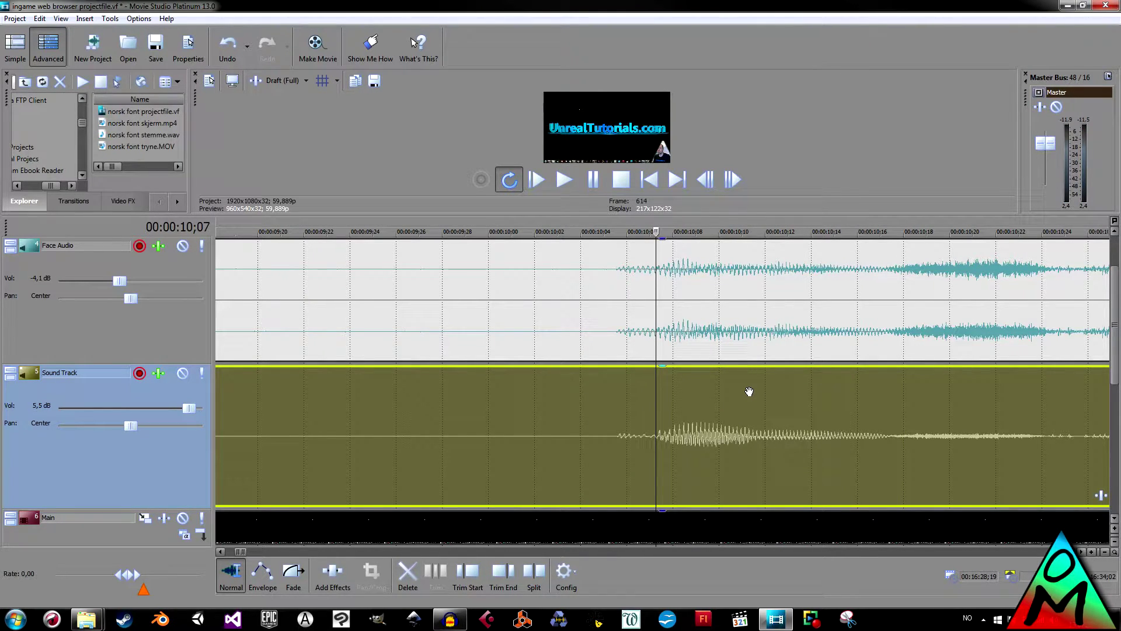
- Play the start of the speech from 10;07 repeatedly to check that the Face Audio and Sound Track are in sync
key(space)
key(space)
key(space)
key(space)
key(space)
key(space)
key(space)
key(space)
scroll(749, 388, down, 2)
scroll(748, 386, down, 2)
key(space)
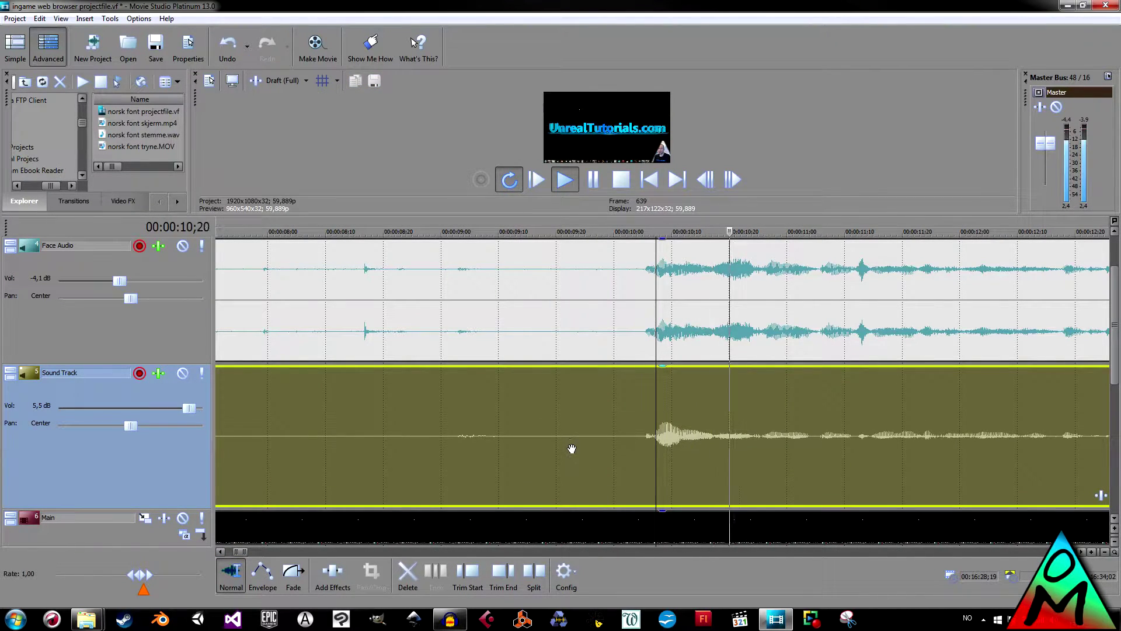
- Trim the starts of the Sound Track and Face Audio clips to 09;18, just before the first spoken word
scroll(600, 450, down, 2)
scroll(584, 443, down, 3)
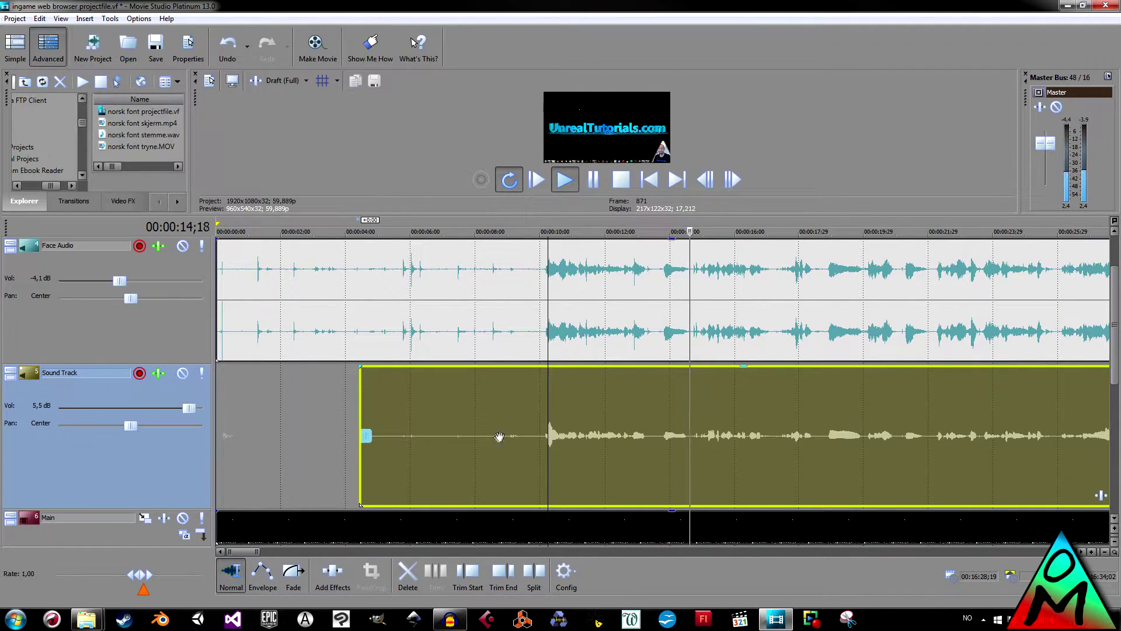
key(space)
drag(366, 436, 533, 436)
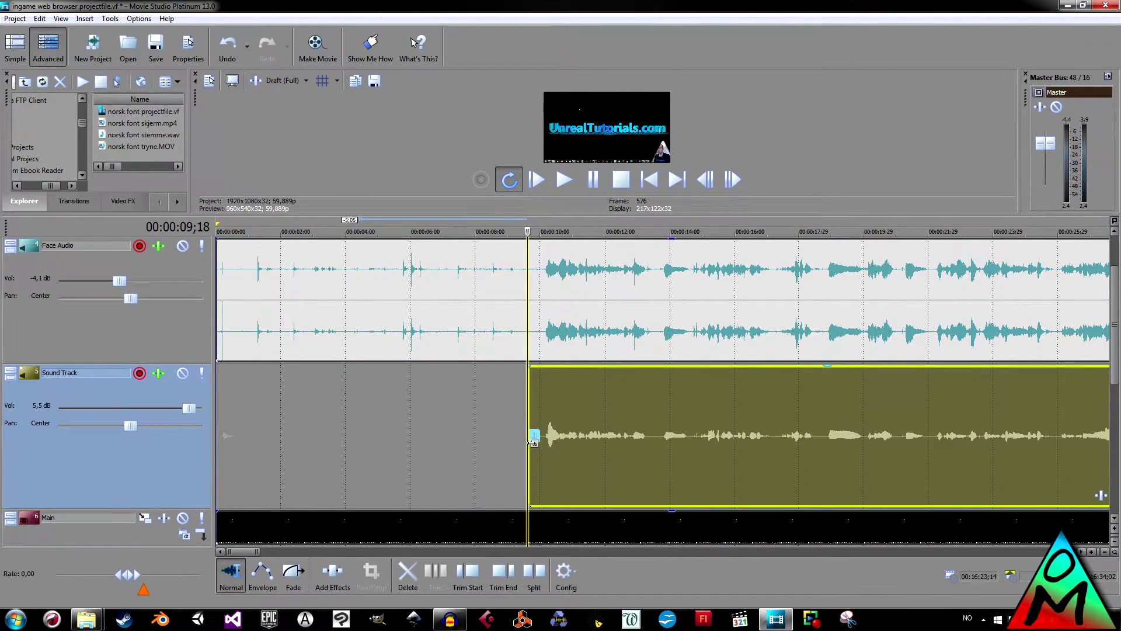
scroll(533, 436, down, 1)
drag(233, 315, 425, 315)
- Play the start of the speech and the passage from 18;25 to check that both audio tracks match
click(648, 341)
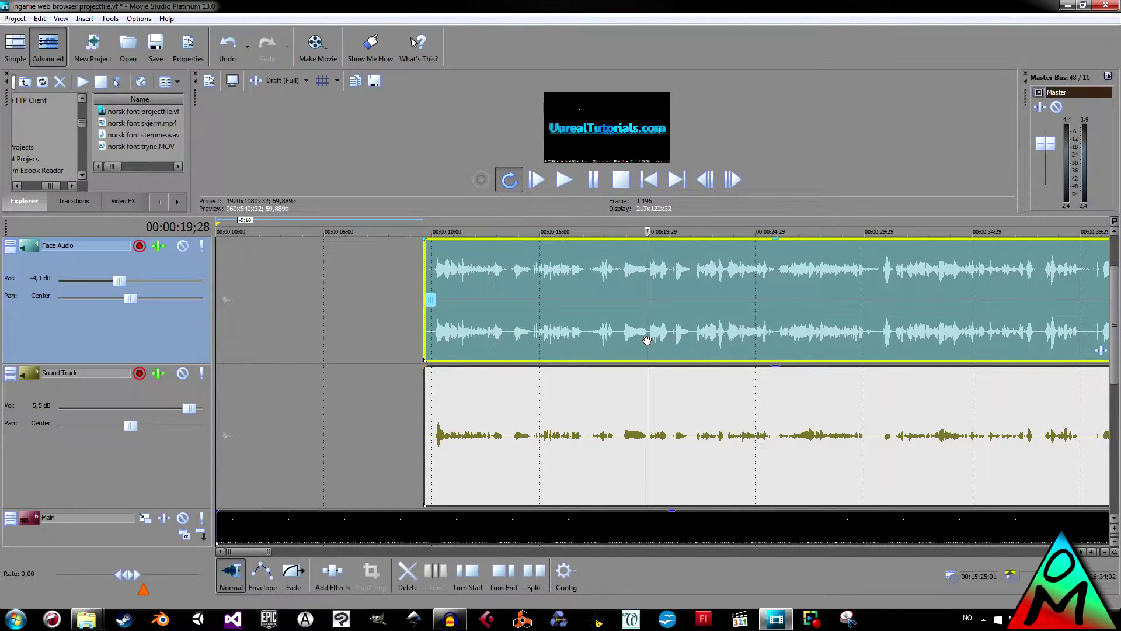
click(650, 416)
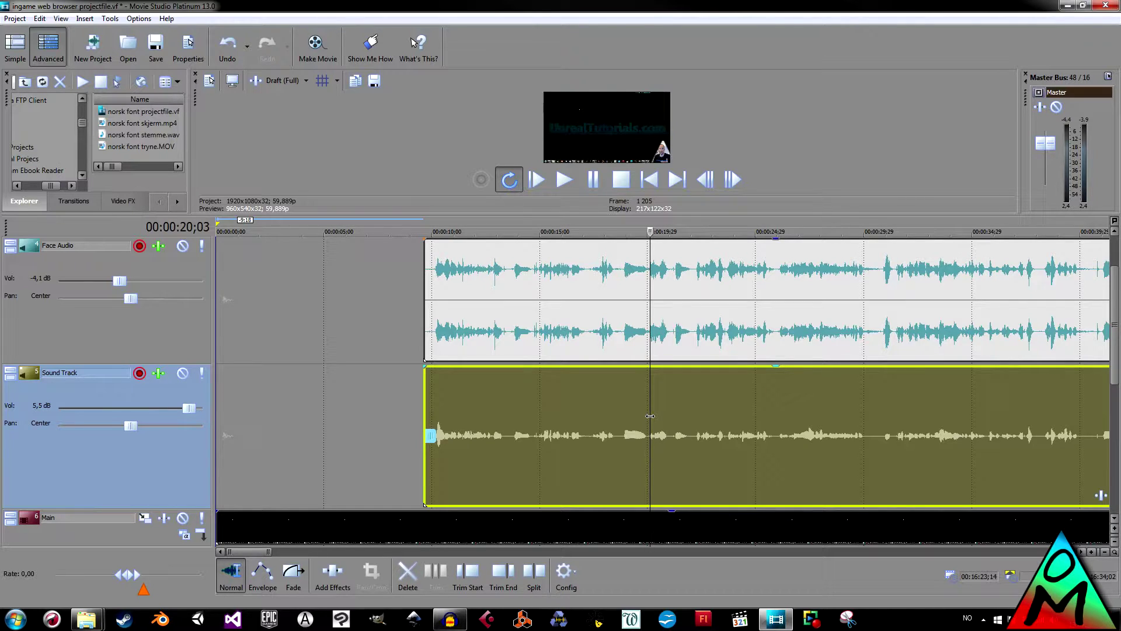
click(673, 411)
key(space)
key(space)
click(416, 404)
key(space)
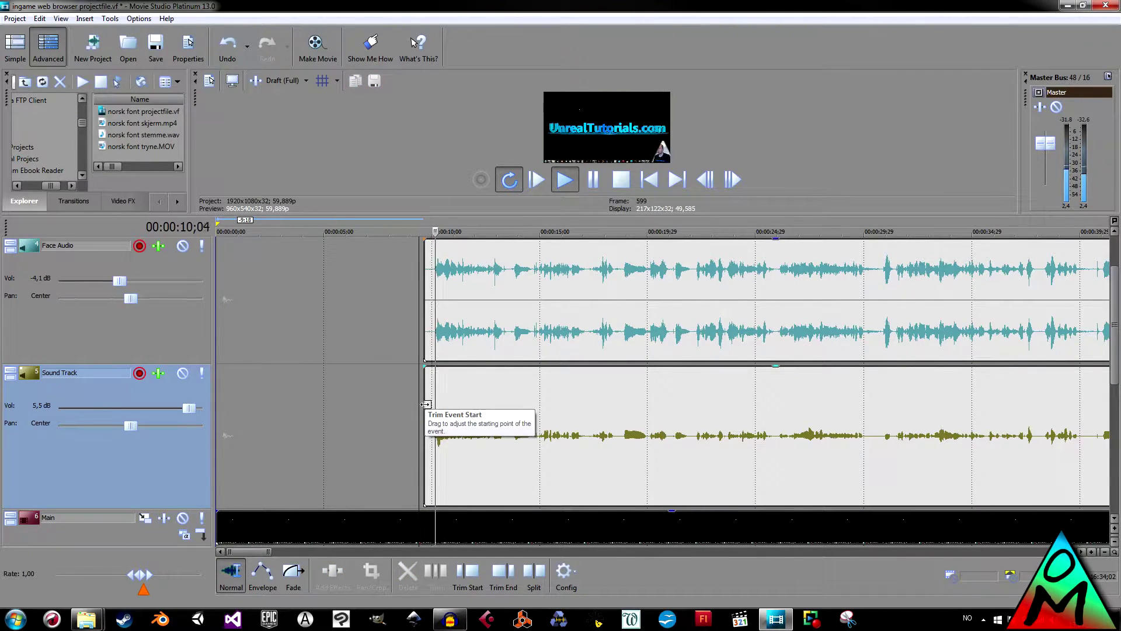
key(space)
click(623, 415)
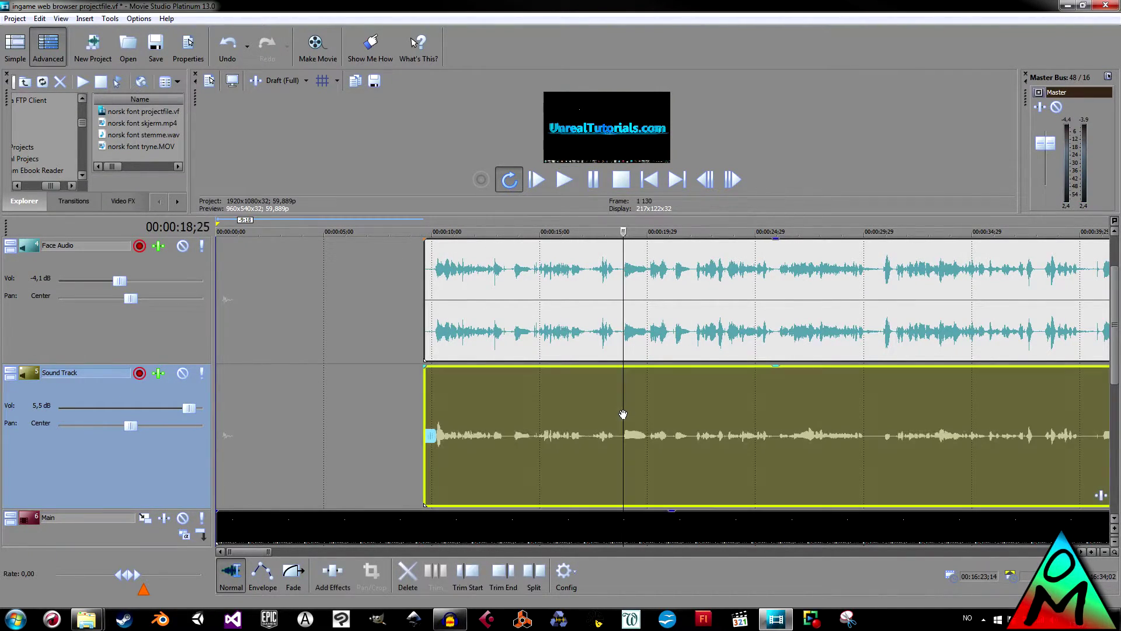
key(space)
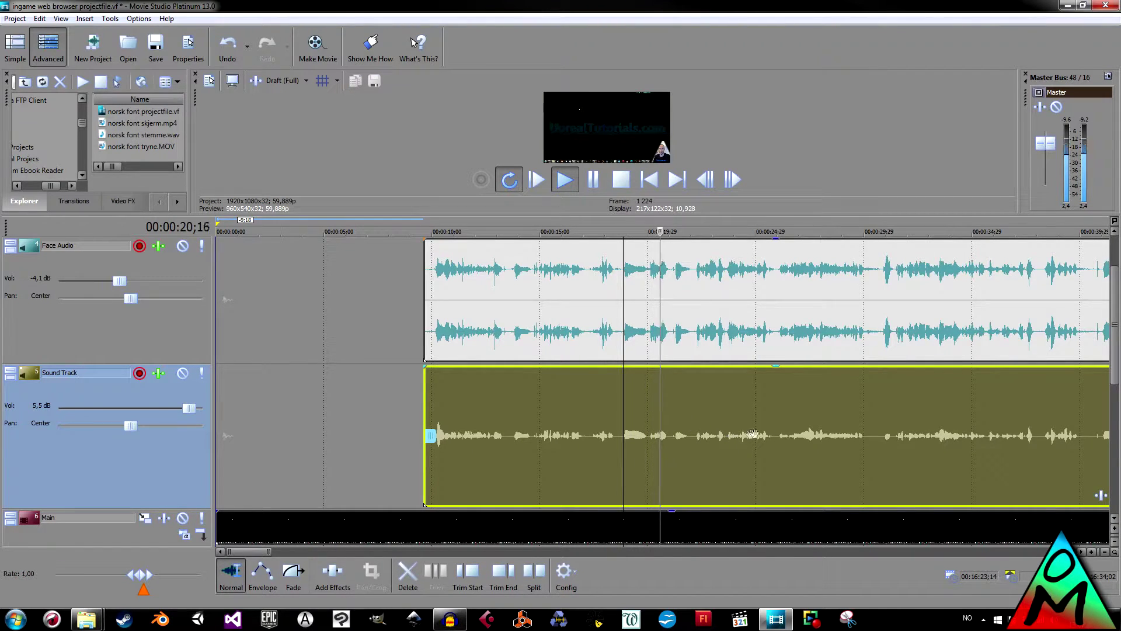
key(space)
- Play several points further into the recording, including 4:36;11, to check whether the Face Audio and Sound Track stay in sync
scroll(742, 405, down, 10)
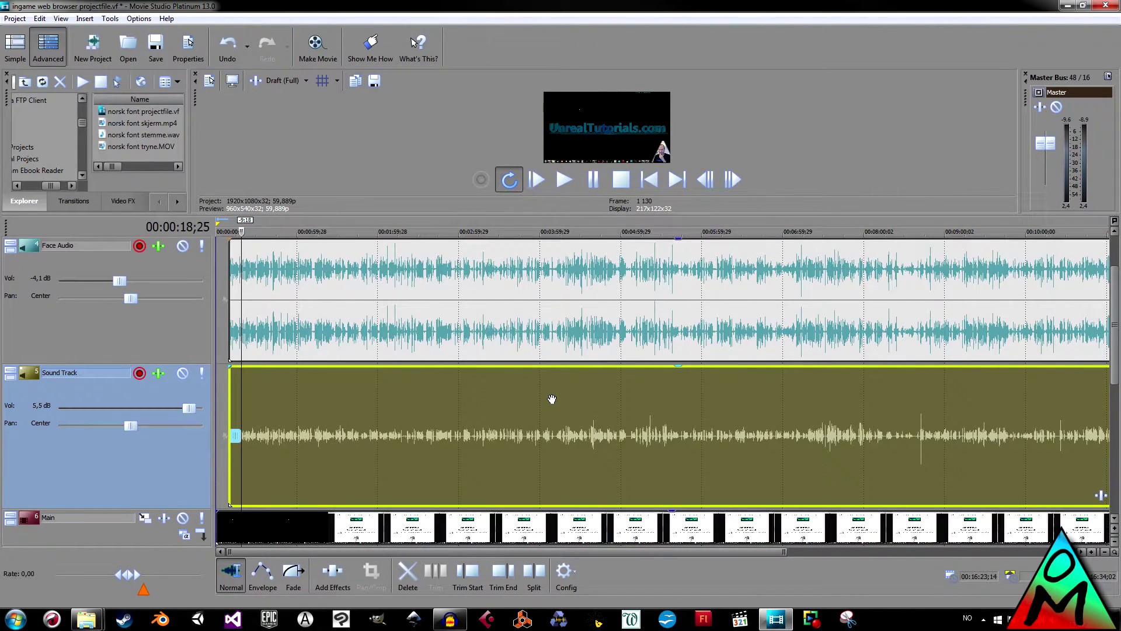
click(465, 425)
key(space)
key(space)
scroll(465, 422, down, 2)
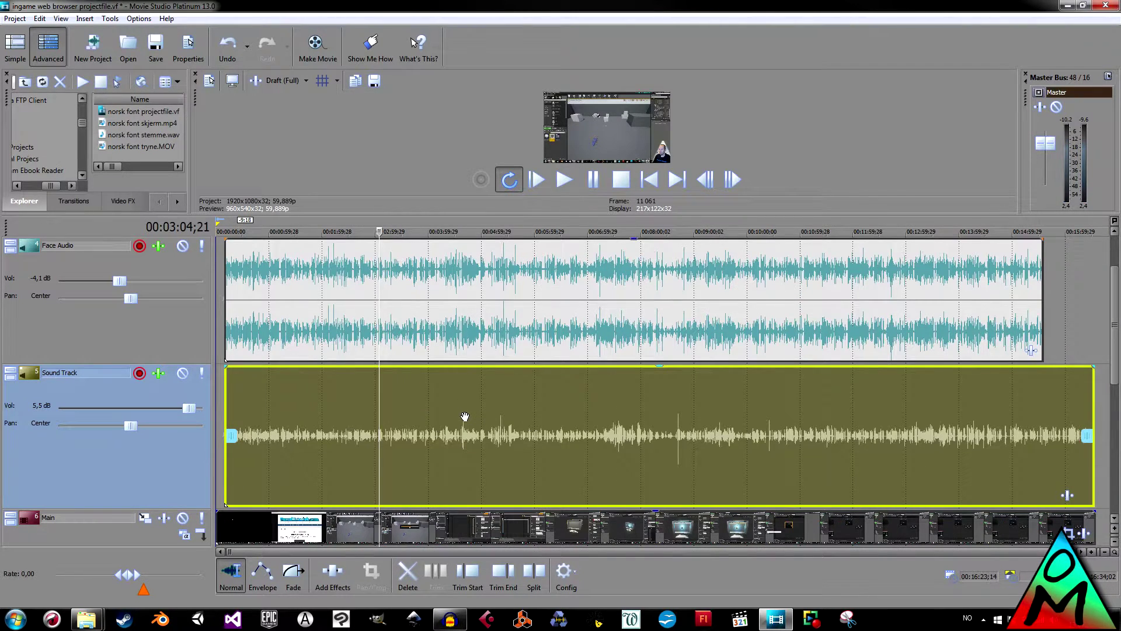
click(464, 417)
key(space)
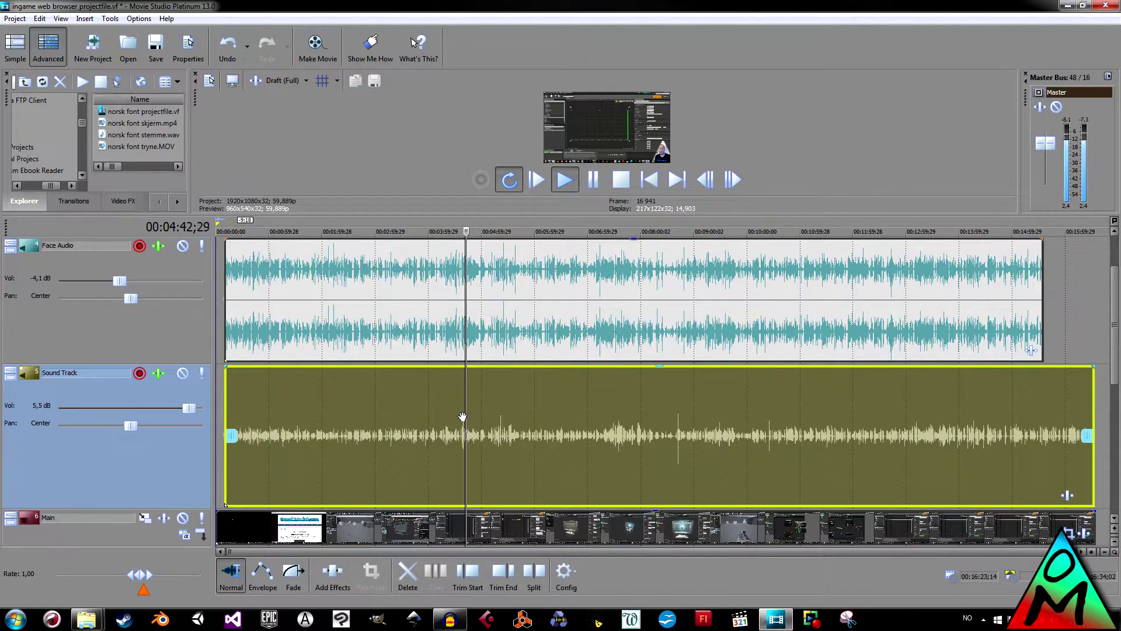
click(460, 415)
key(space)
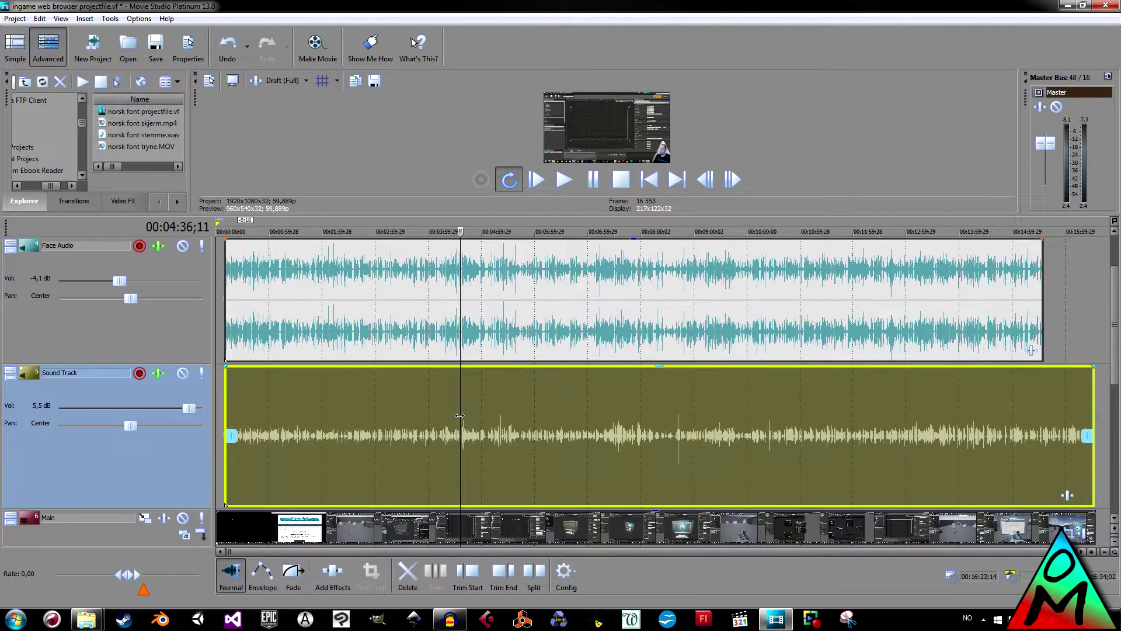
key(space)
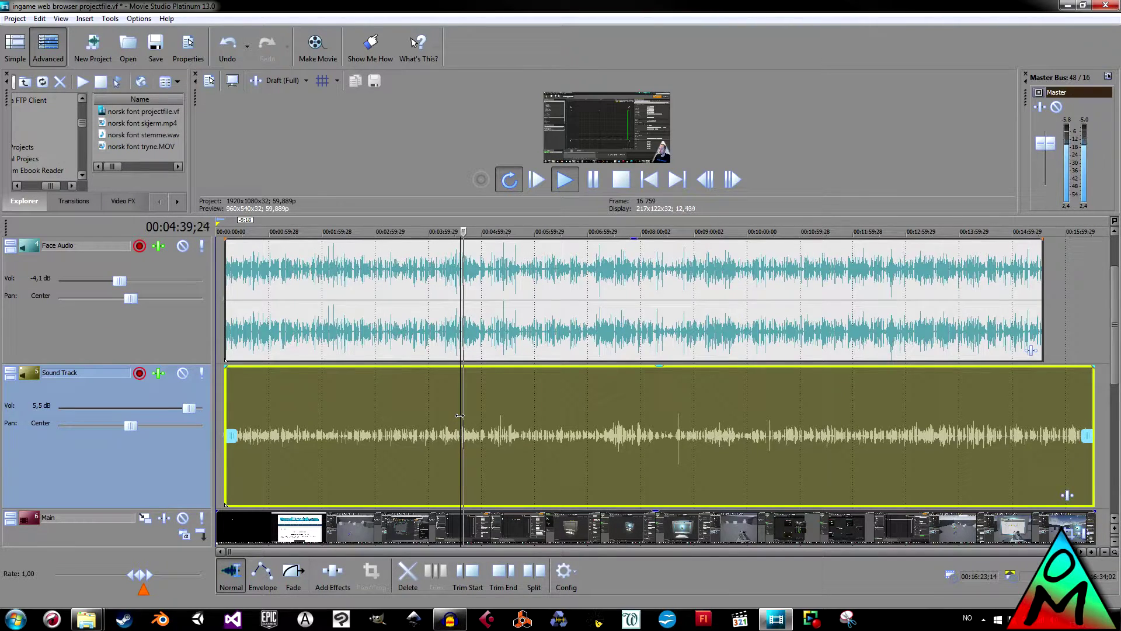
key(space)
- Split the Sound Track clip in the silence at 4:36;13 and shift the second part slightly earlier to match the Face Audio waveform
scroll(530, 400, up, 10)
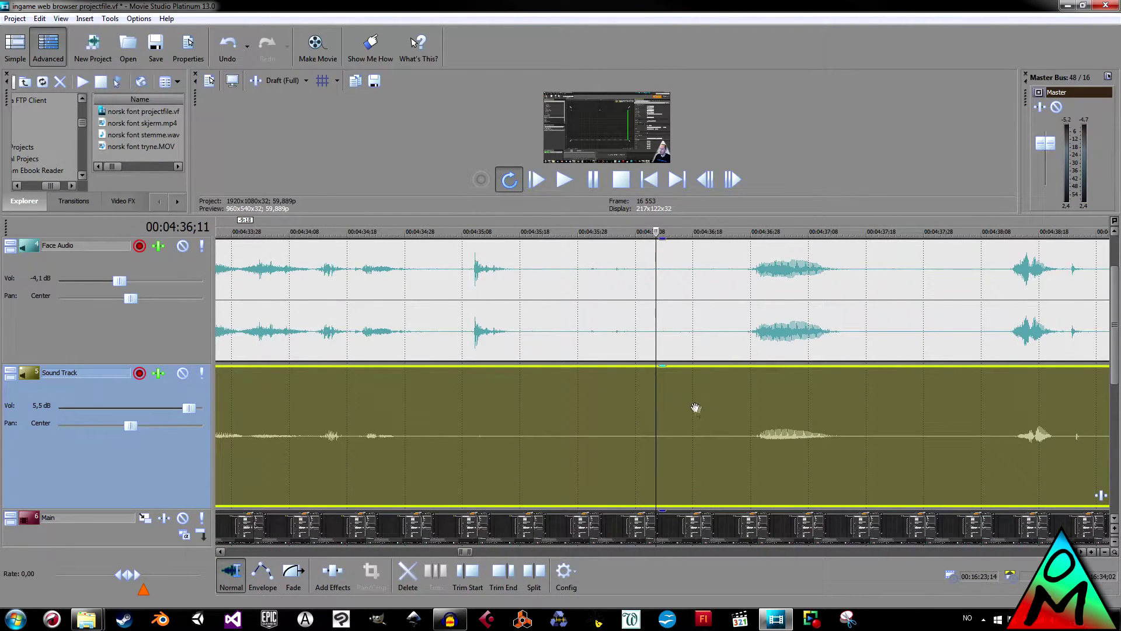
click(667, 424)
key(s)
scroll(717, 425, up, 2)
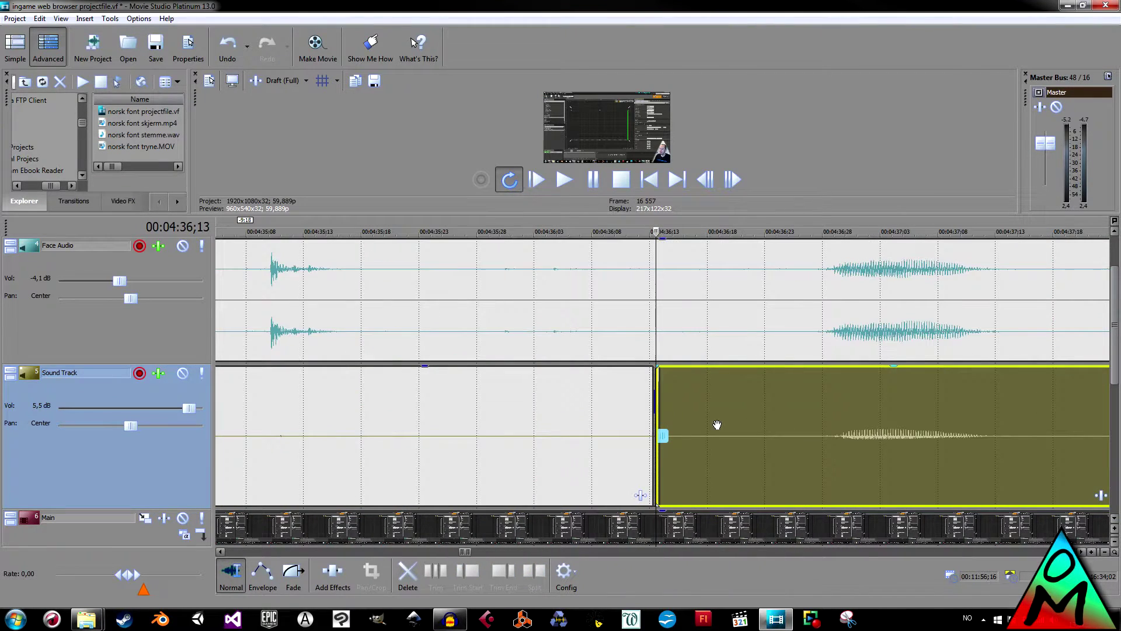
drag(680, 428, 700, 435)
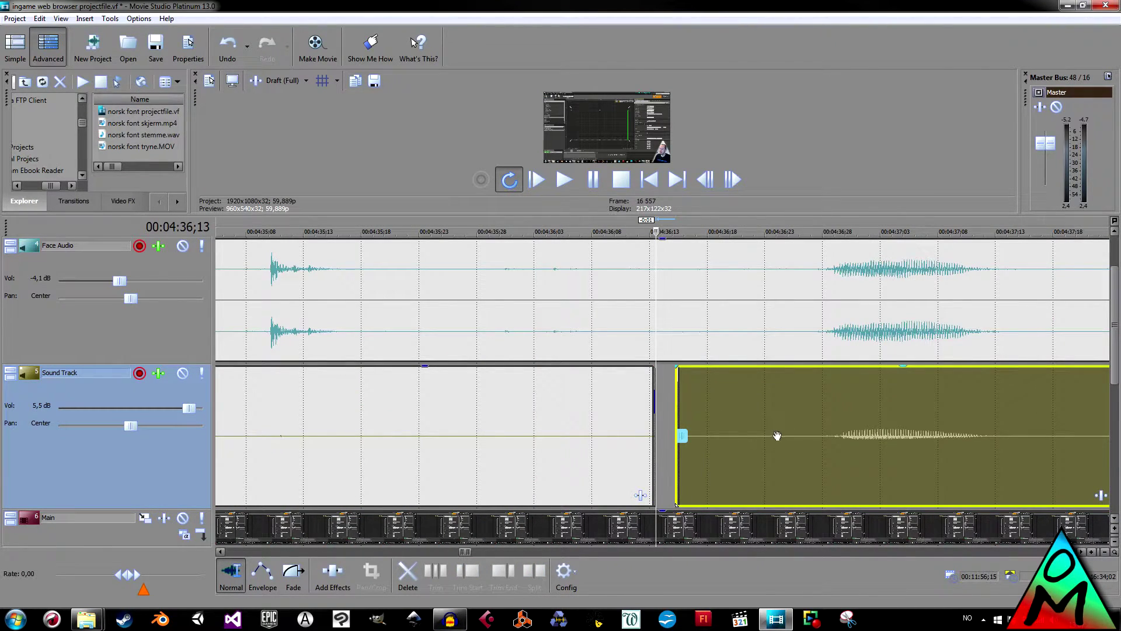
drag(787, 441, 660, 434)
click(661, 433)
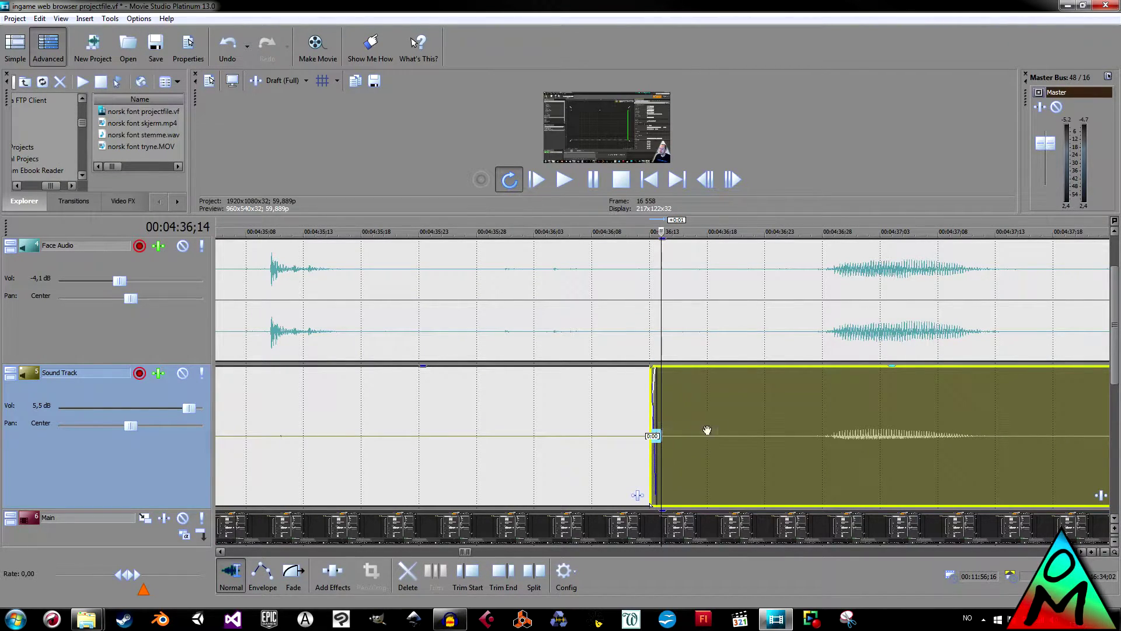
- Play the speech just after the Sound Track split near 4:36 to check the new alignment
click(792, 417)
scroll(805, 417, down, 2)
scroll(788, 417, down, 1)
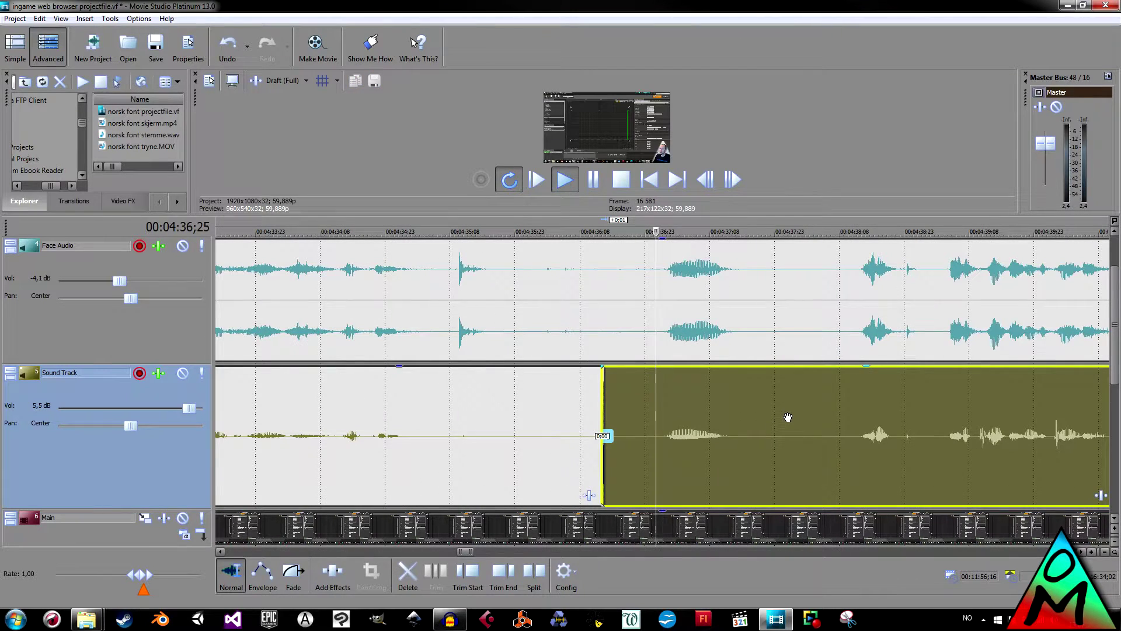
key(space)
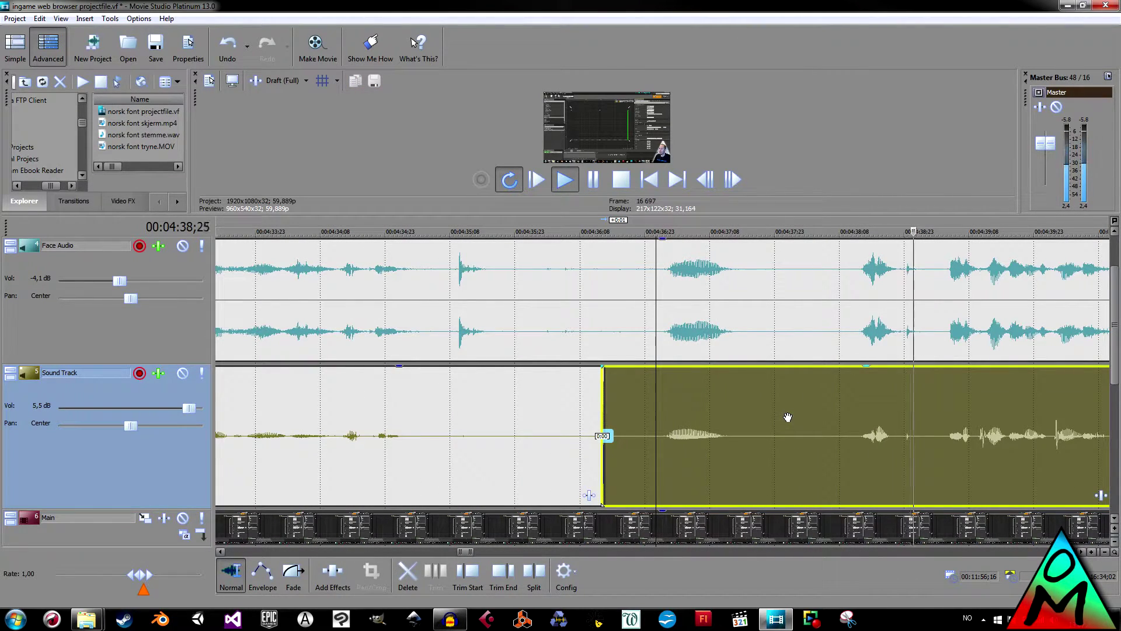
key(space)
- Reduce the heights of the Sound Track and Face Audio tracks so the ending of all tracks fits in view
scroll(782, 418, down, 5)
scroll(779, 421, down, 6)
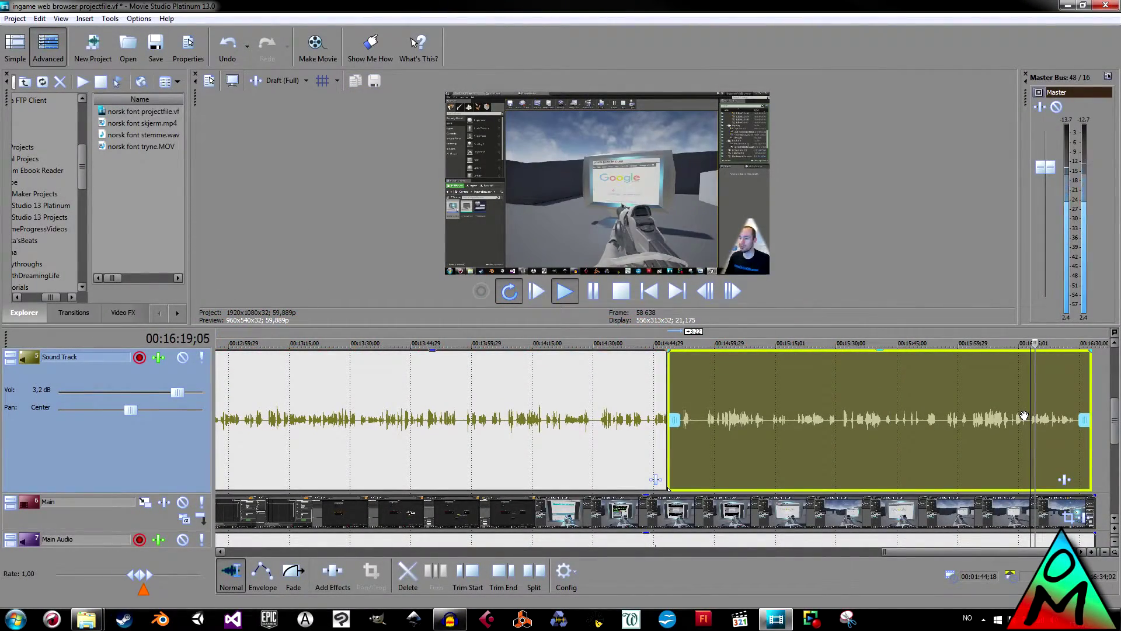
scroll(1022, 421, up, 3)
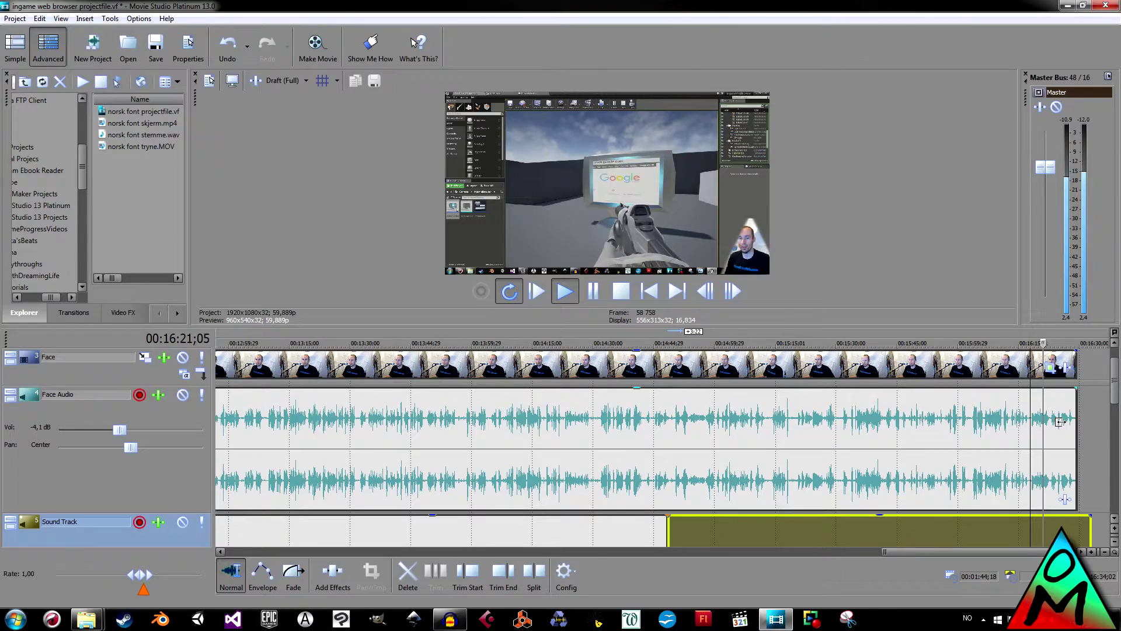
scroll(180, 529, down, 1)
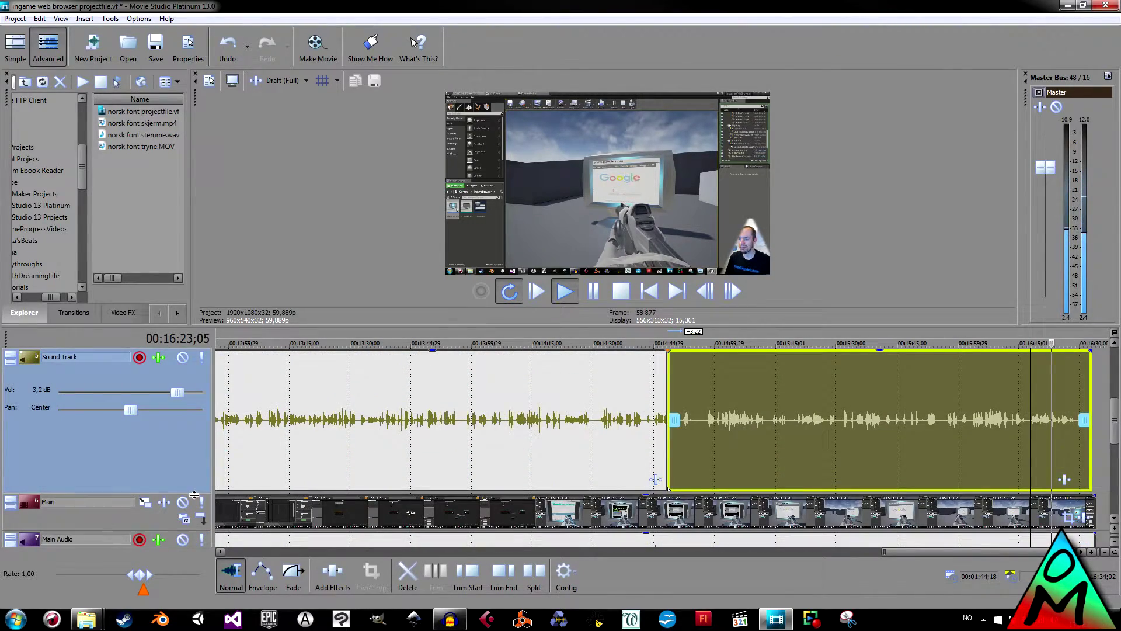
drag(192, 494, 192, 401)
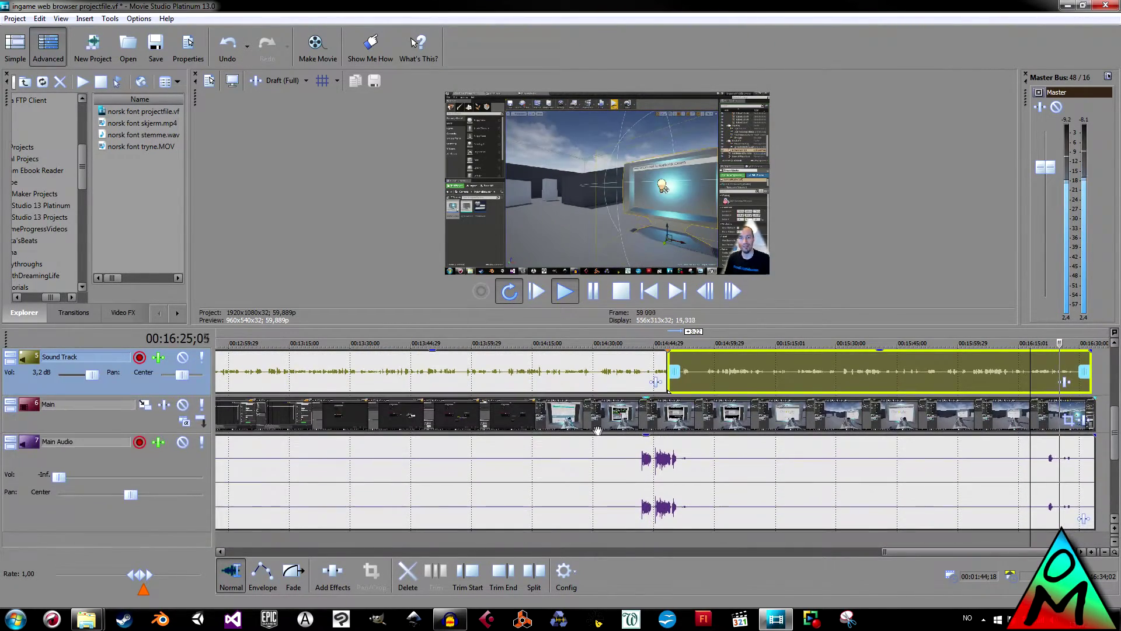
scroll(225, 472, up, 3)
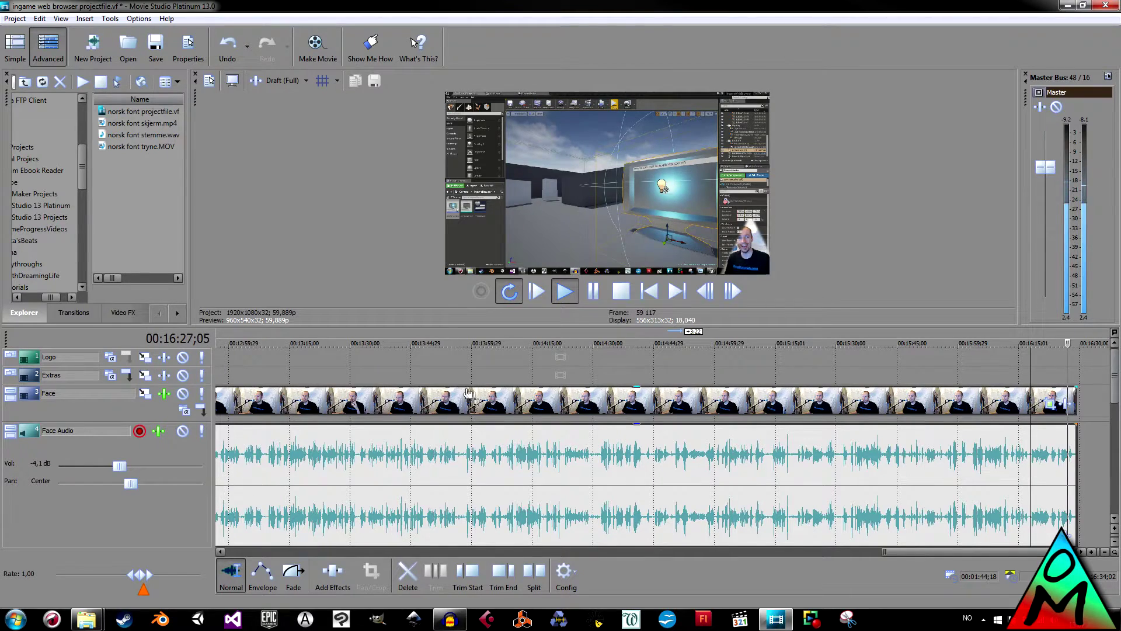
key(space)
scroll(476, 475, down, 1)
drag(191, 504, 193, 433)
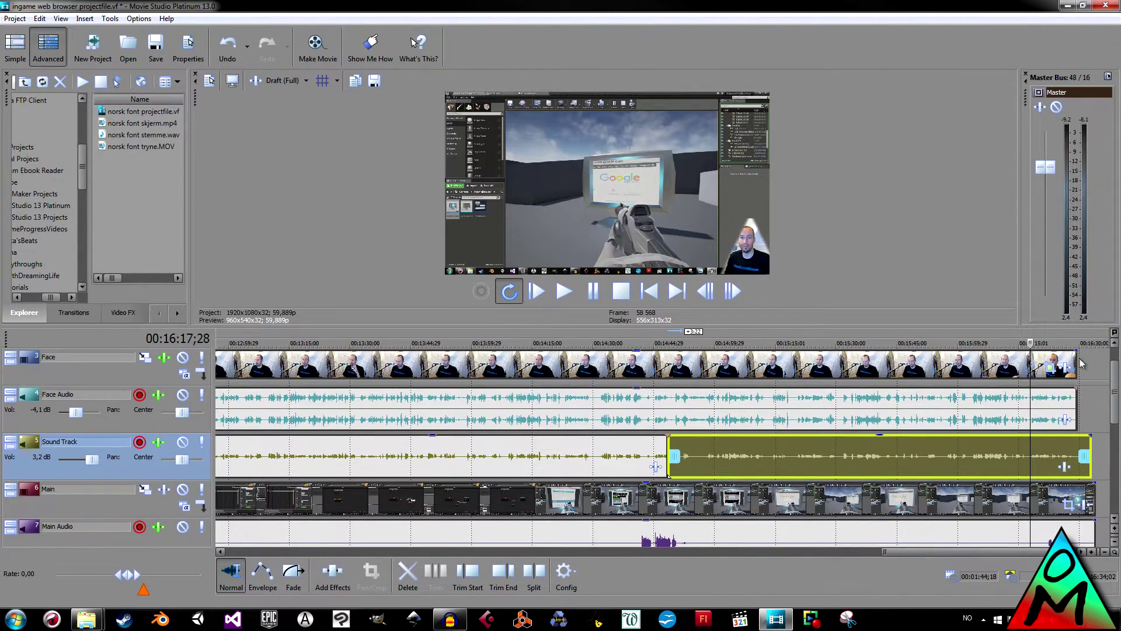
- Play the ending and trim the end of the last Sound Track clip to 16:29;14, level with the Face Audio clip's end
key(space)
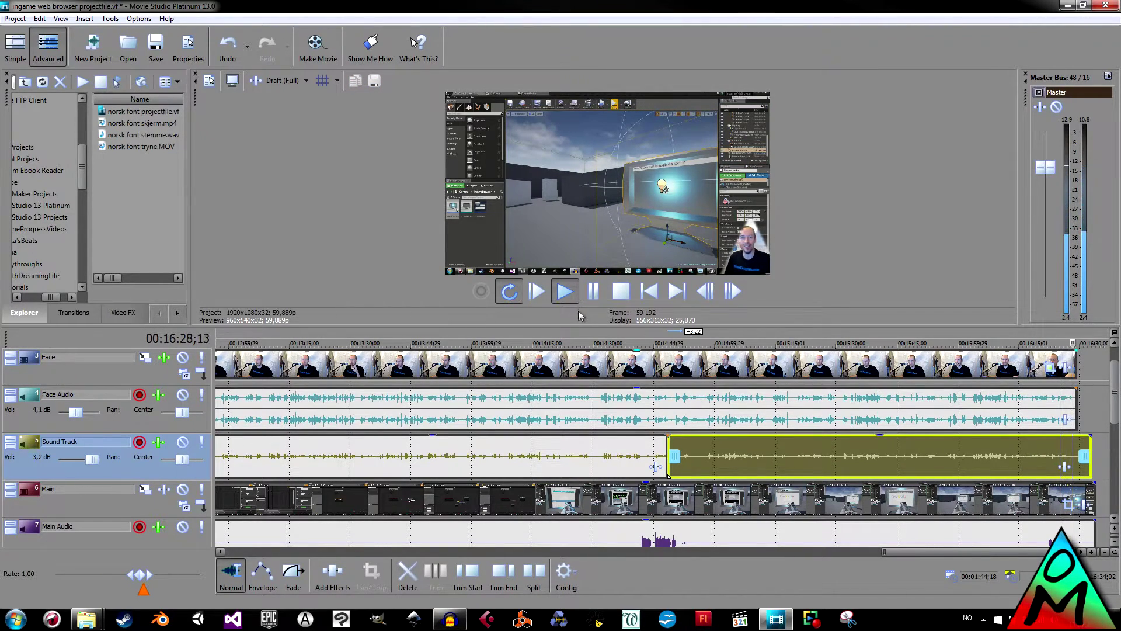
click(591, 295)
drag(1079, 449, 1075, 453)
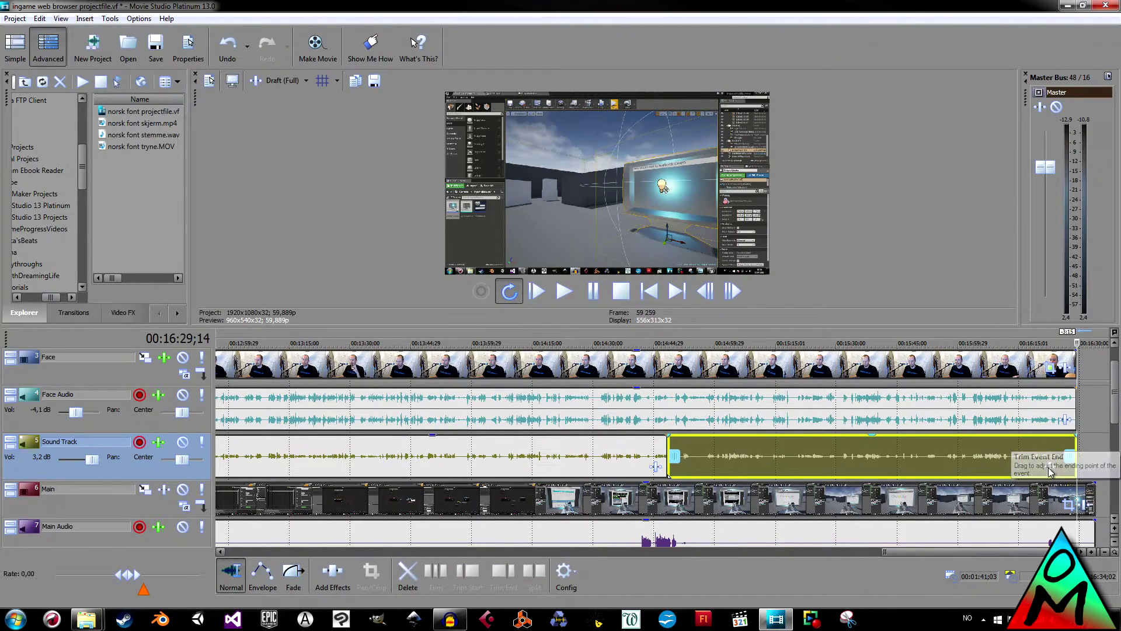
- Mute the Face Audio track and play from 14:23;22 to hear only the Sound Track
click(567, 418)
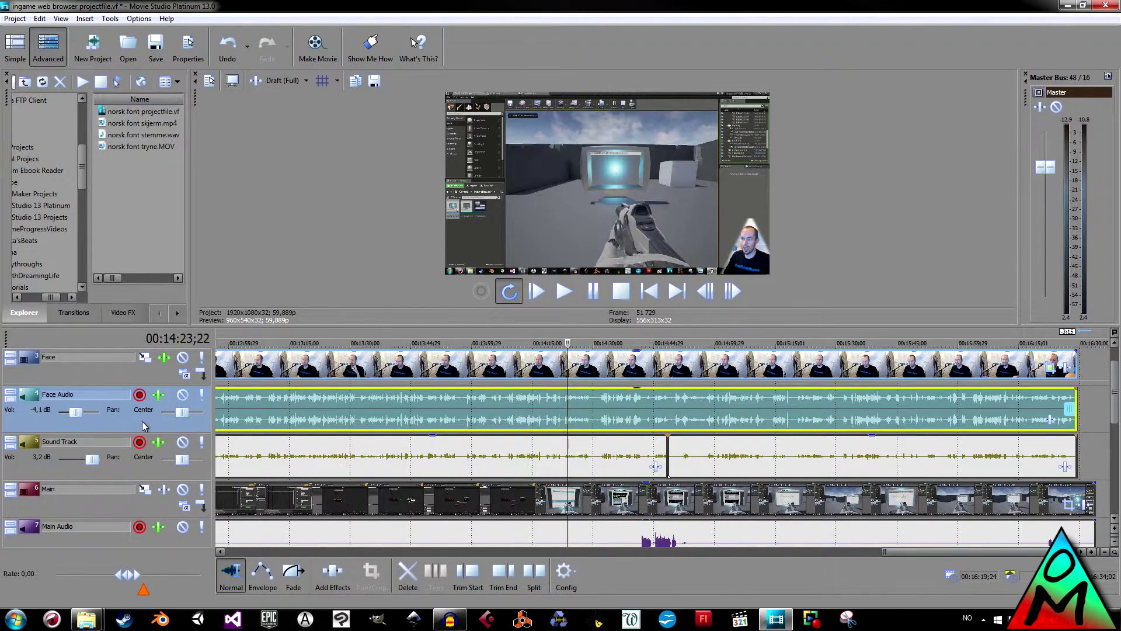
click(183, 396)
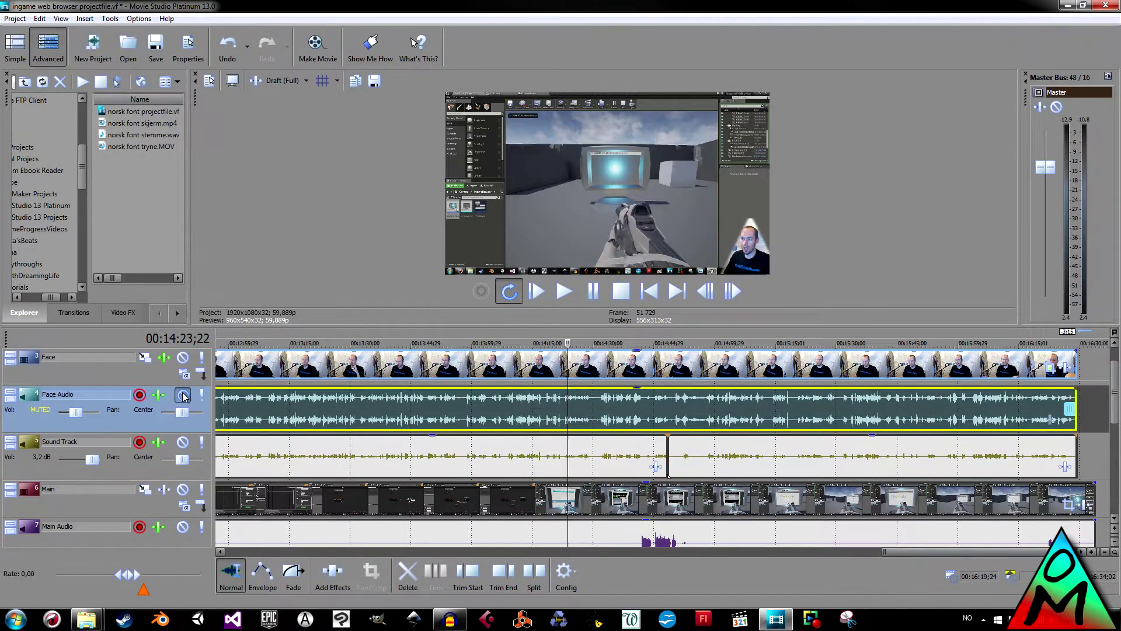
key(space)
- Enlarge the video preview to watch the playback with the face camera, and reduce it again after pausing
drag(621, 327, 621, 482)
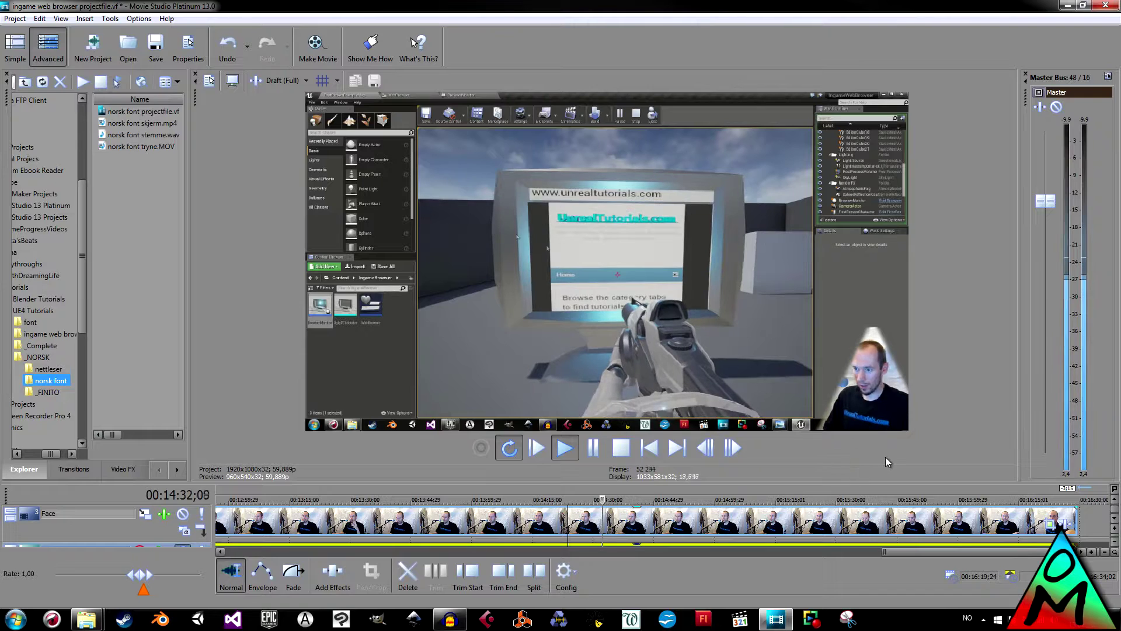
click(592, 448)
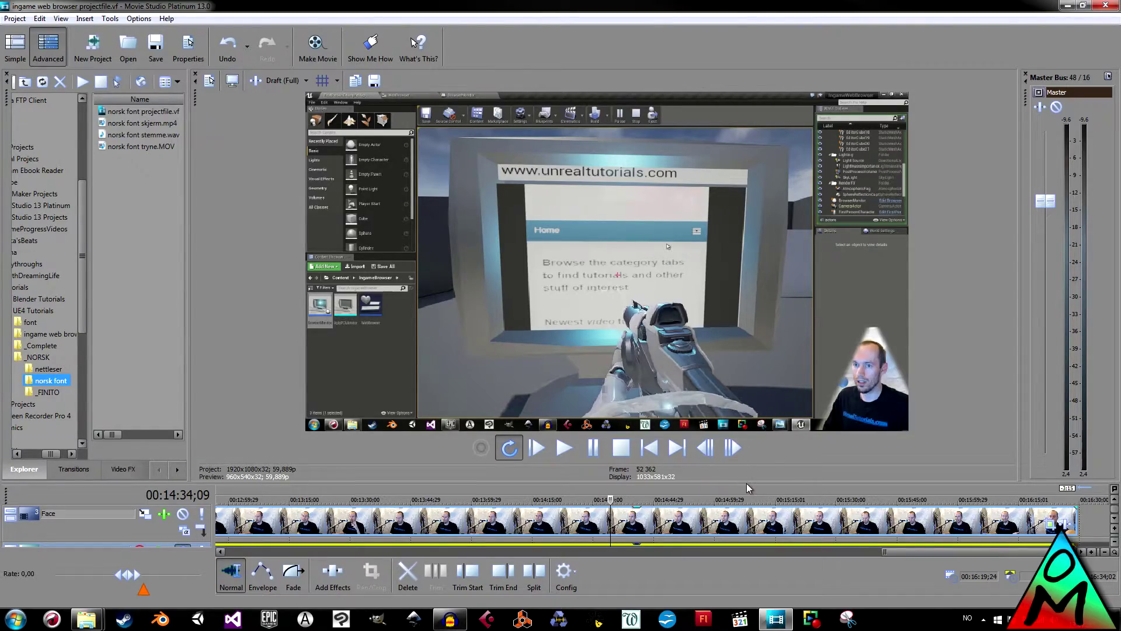
drag(748, 483, 749, 341)
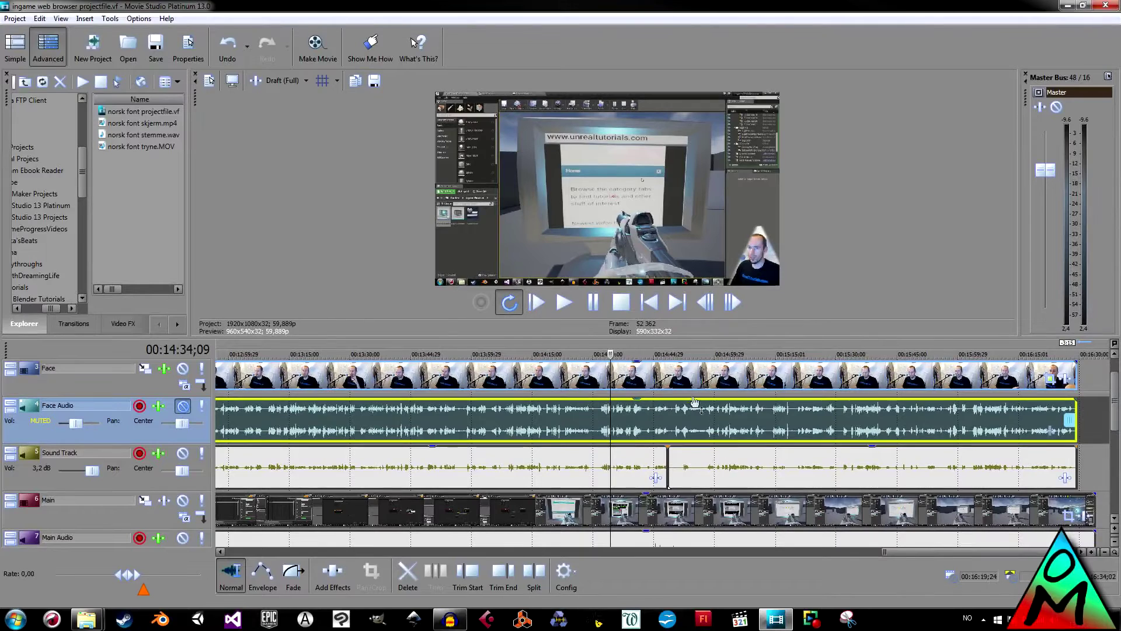
- Play the section from 14:57;13 and review the split Sound Track across the whole timeline
click(704, 356)
scroll(689, 397, down, 1)
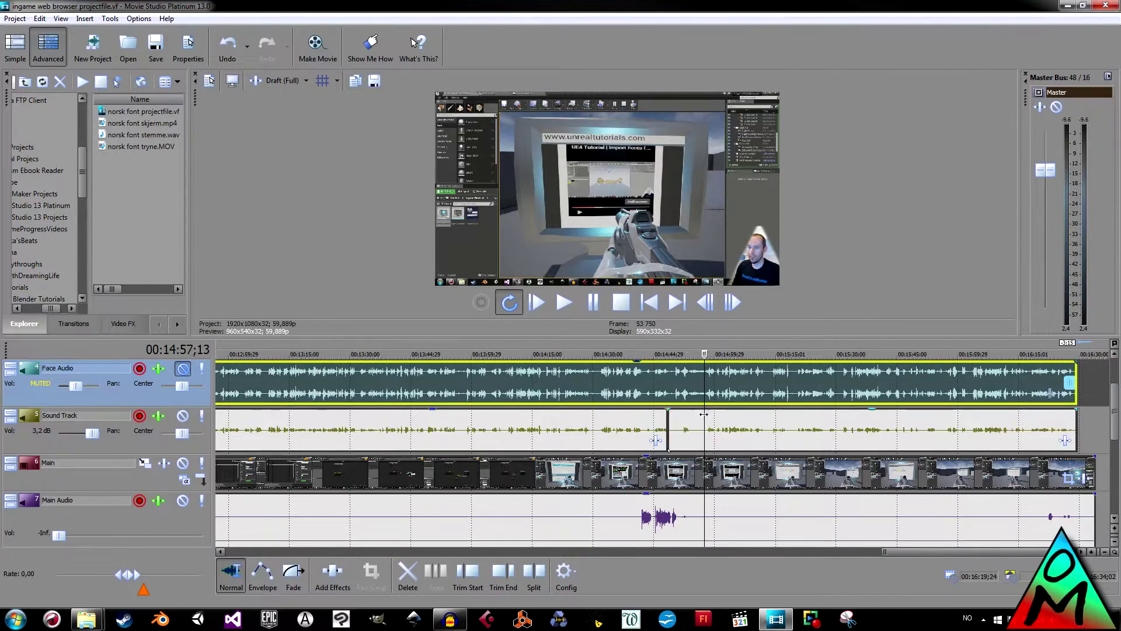
key(space)
key(space)
scroll(220, 359, right, 2)
scroll(408, 365, left, 5)
click(606, 357)
scroll(277, 373, down, 6)
- Select the Face, Face Audio and all four Sound Track clips together and move them to the timeline's start at 00:00:00;00
click(226, 357)
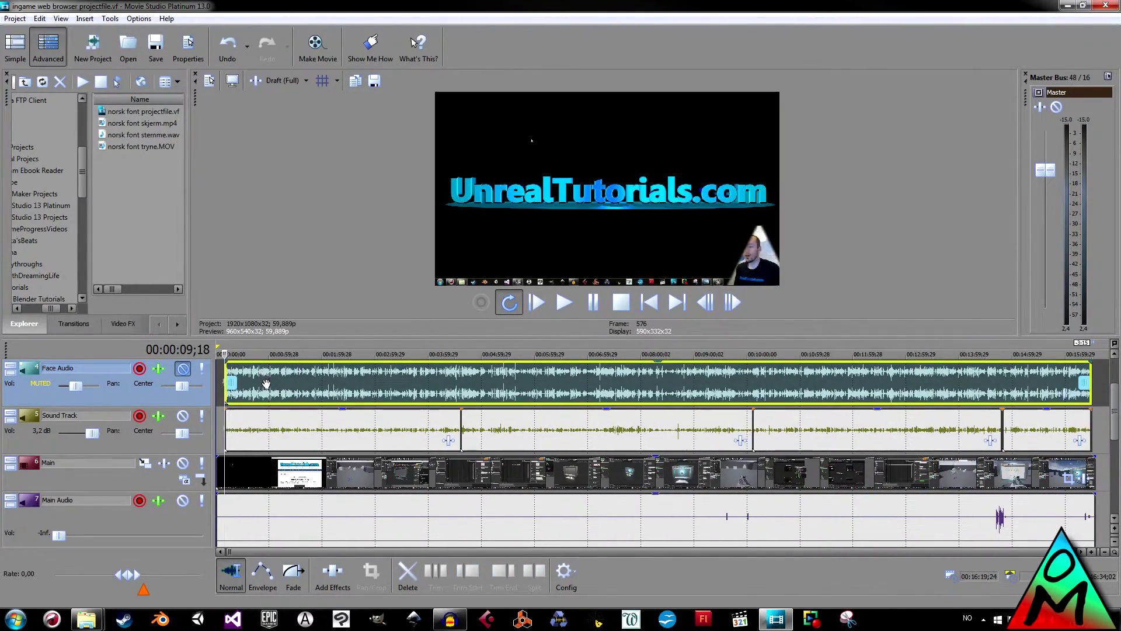
scroll(267, 393, up, 2)
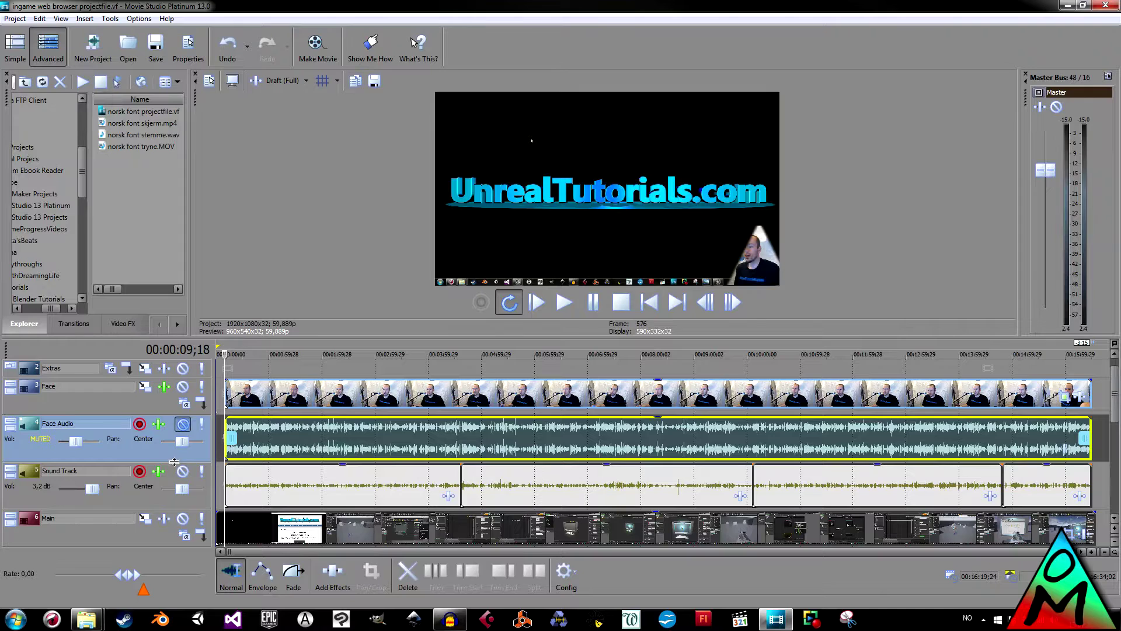
drag(174, 461, 174, 435)
ctrl+click(268, 447)
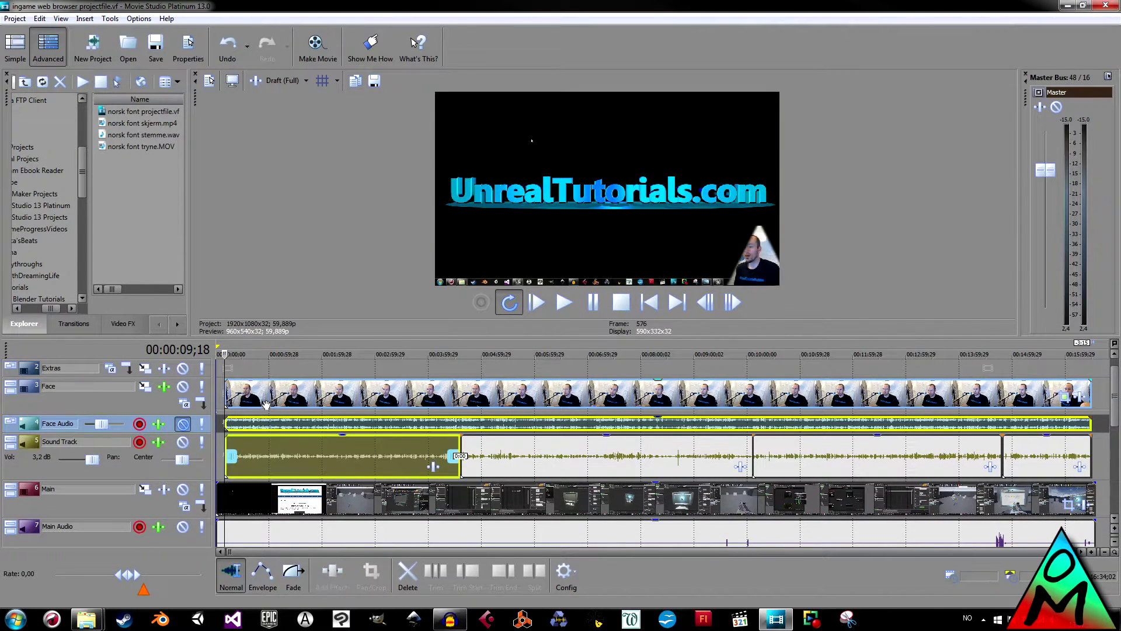
ctrl+click(483, 403)
ctrl+click(522, 462)
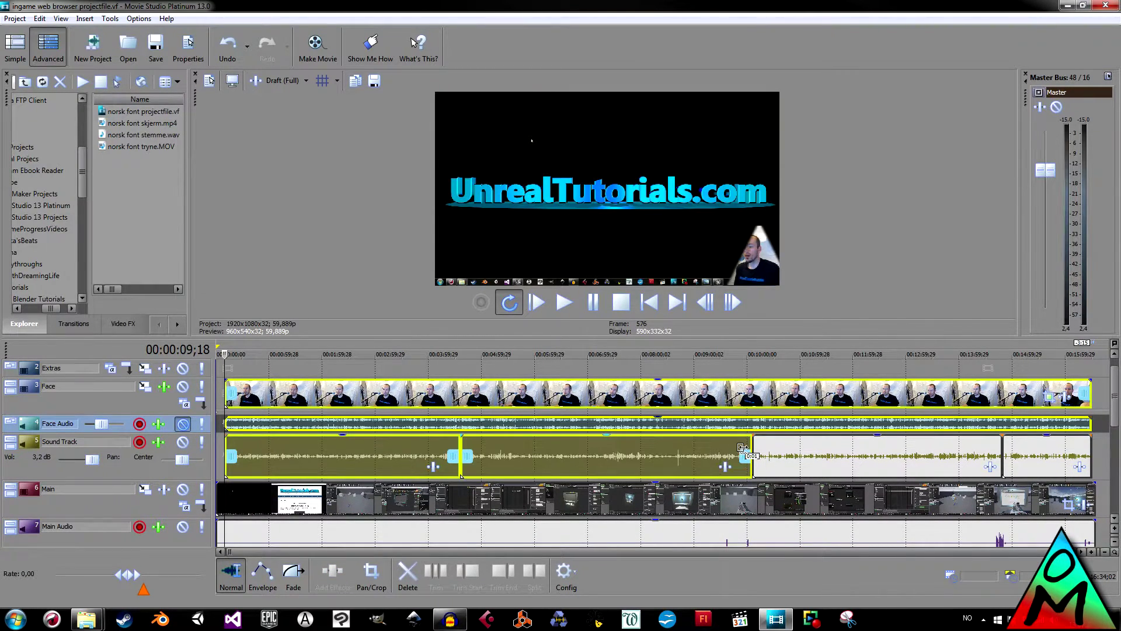
ctrl+click(803, 453)
ctrl+click(1006, 461)
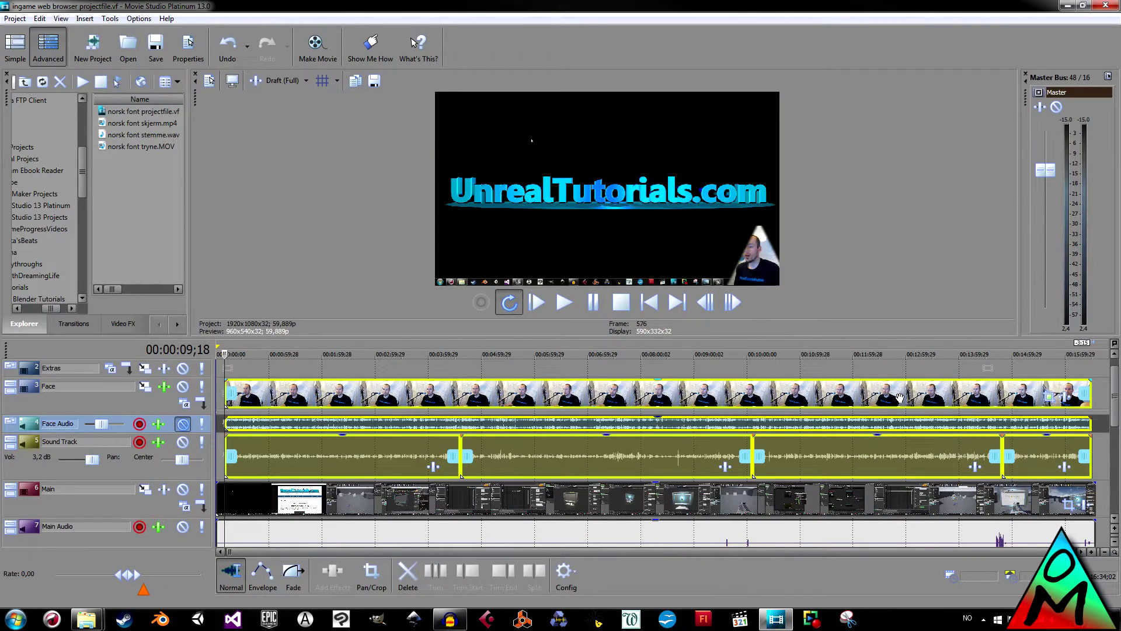
drag(900, 397, 861, 401)
- Play the project from 00:00:00;00 to check the moved face camera and voice clips against the Main recording
key(Home)
scroll(218, 488, up, 1)
scroll(218, 489, down, 1)
scroll(220, 489, up, 1)
scroll(224, 486, down, 2)
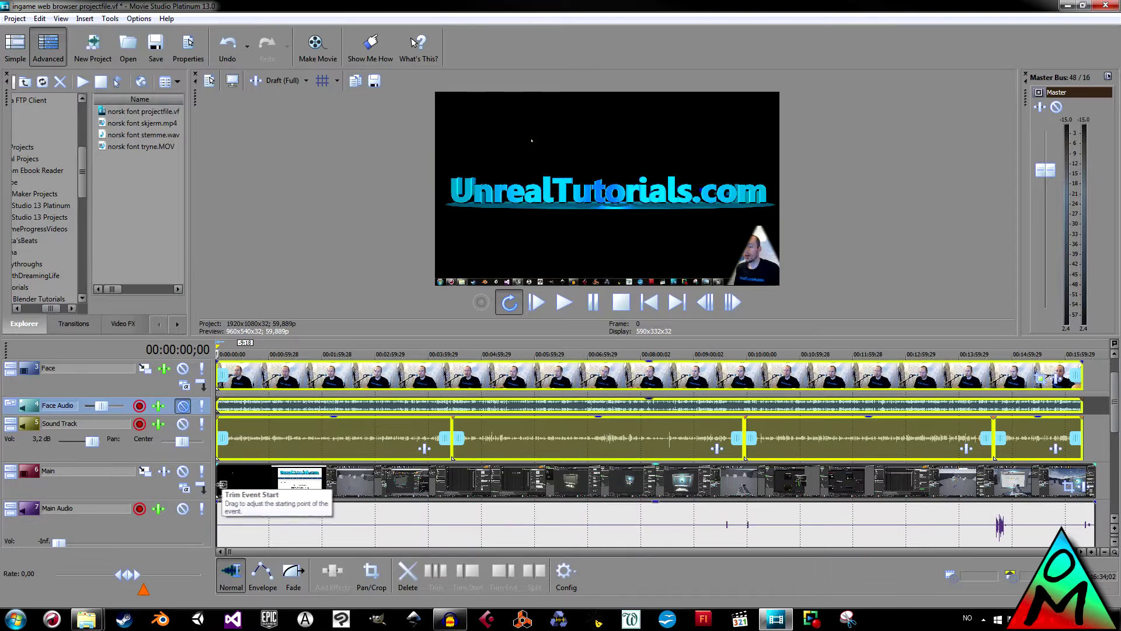
key(space)
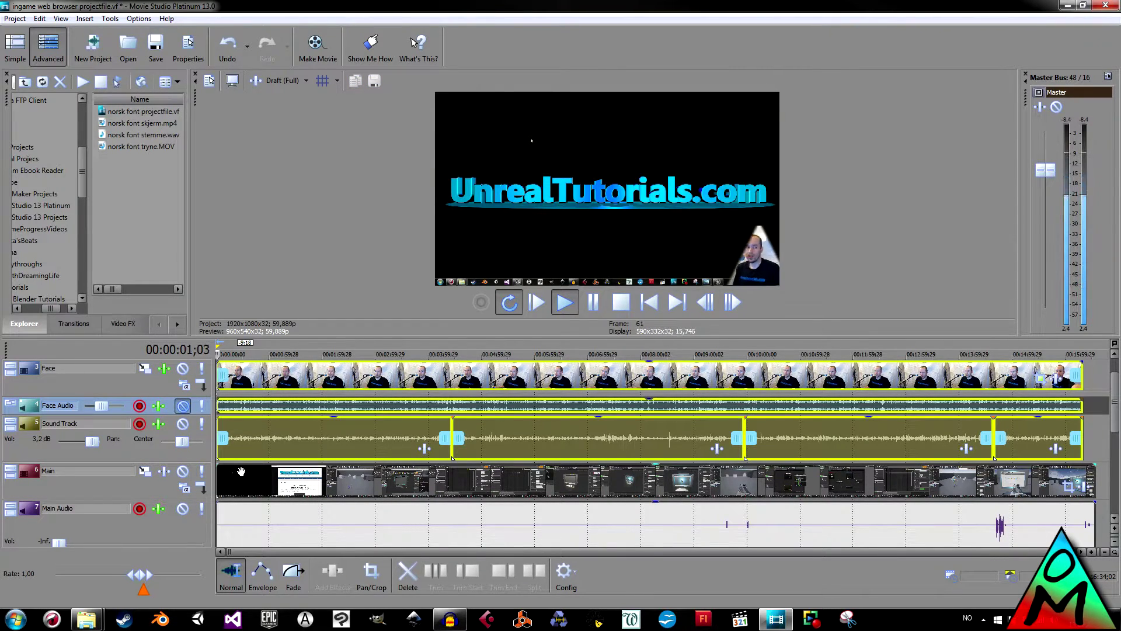
- Scrub through the Main recording from about 0:29 to around 2:19 to compare the on-screen actions with the face camera
click(243, 354)
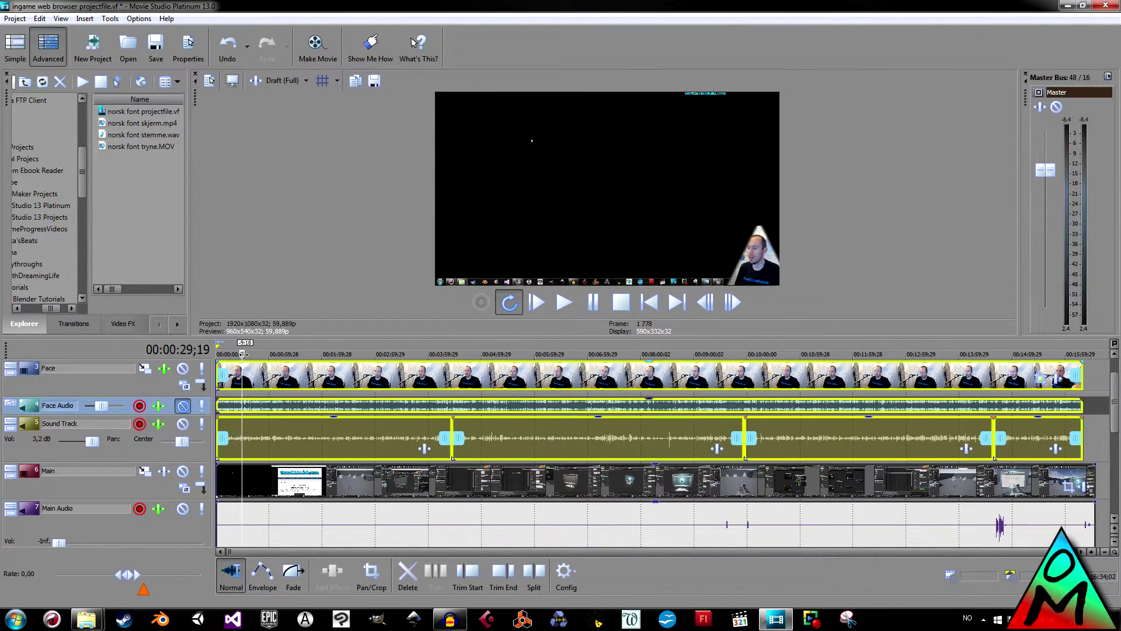
drag(260, 354, 279, 355)
drag(490, 340, 462, 407)
mouse_move(281, 424)
mouse_down()
mouse_move(291, 425)
mouse_move(257, 424)
mouse_move(273, 425)
mouse_up()
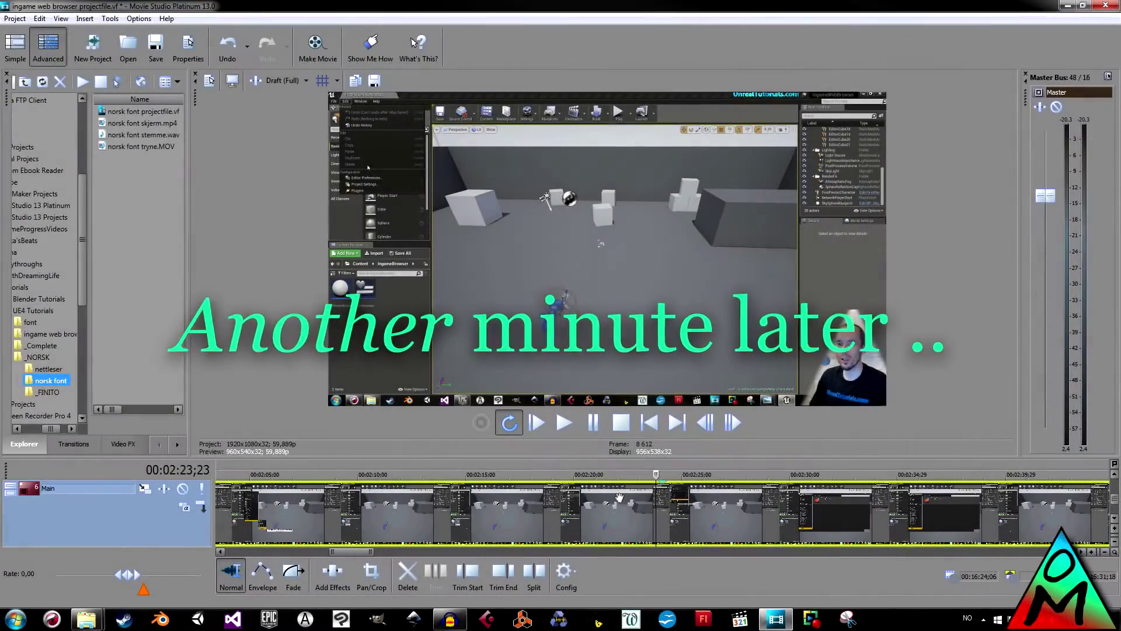
click(562, 474)
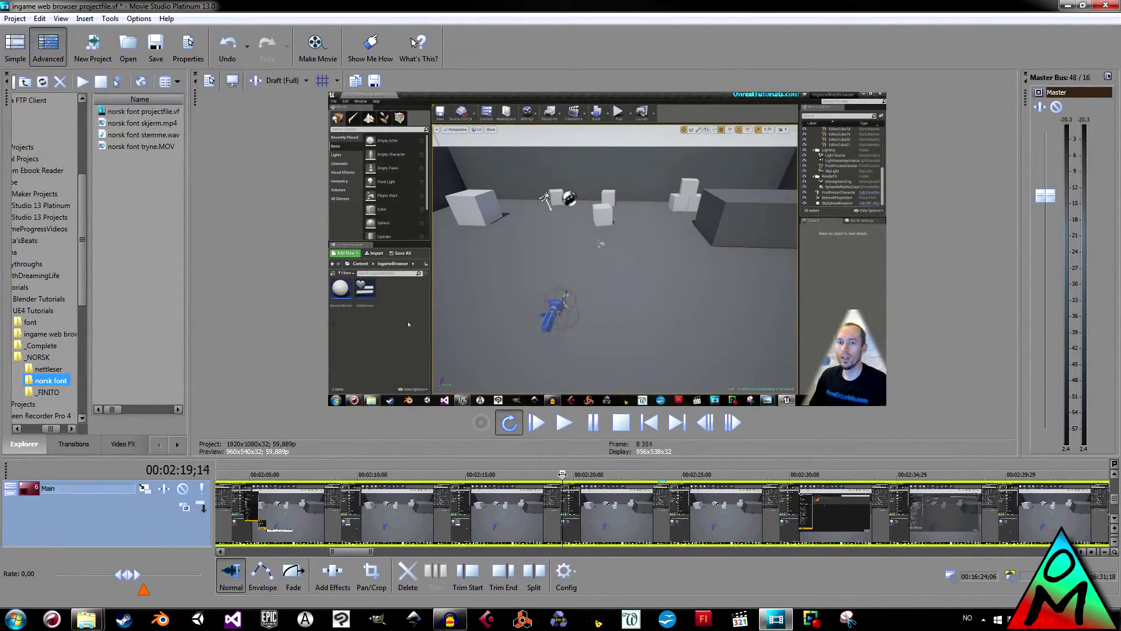
drag(495, 474, 422, 468)
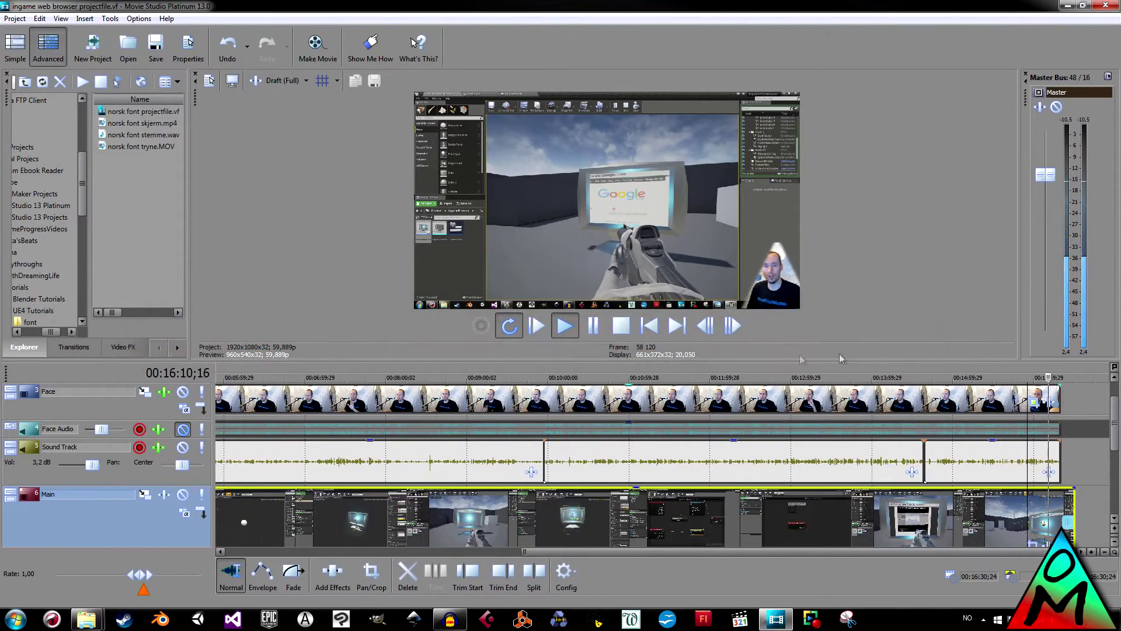
- Stop playback and trim the Main clip's end to 16:19;26, level with the Face and Sound Track clips
key(space)
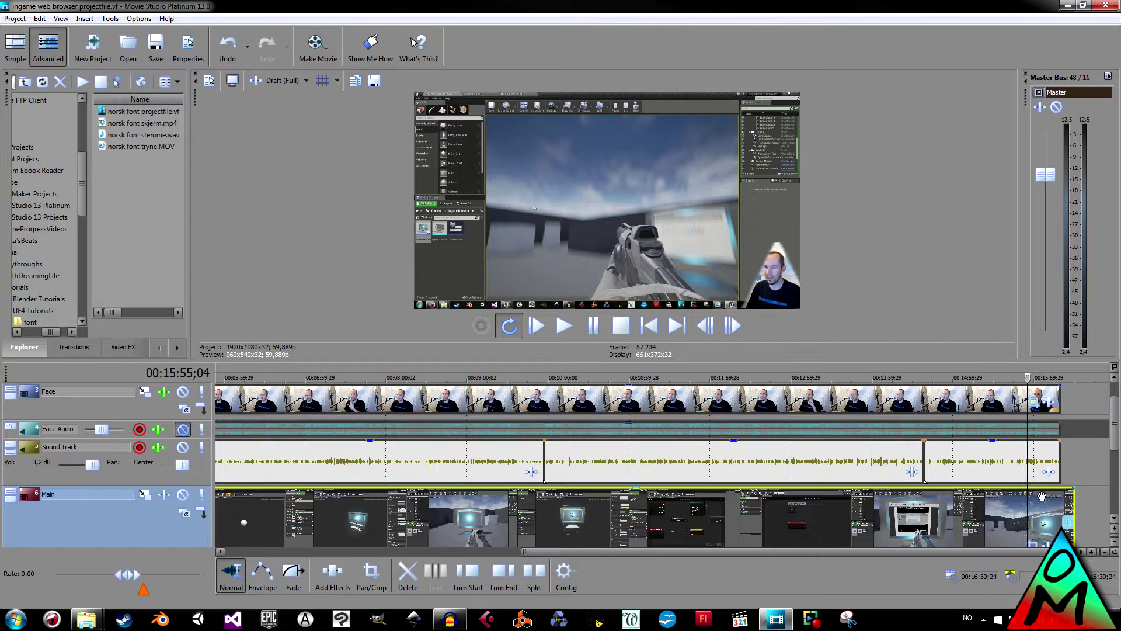
drag(1064, 524, 1051, 522)
scroll(1032, 407, up, 6)
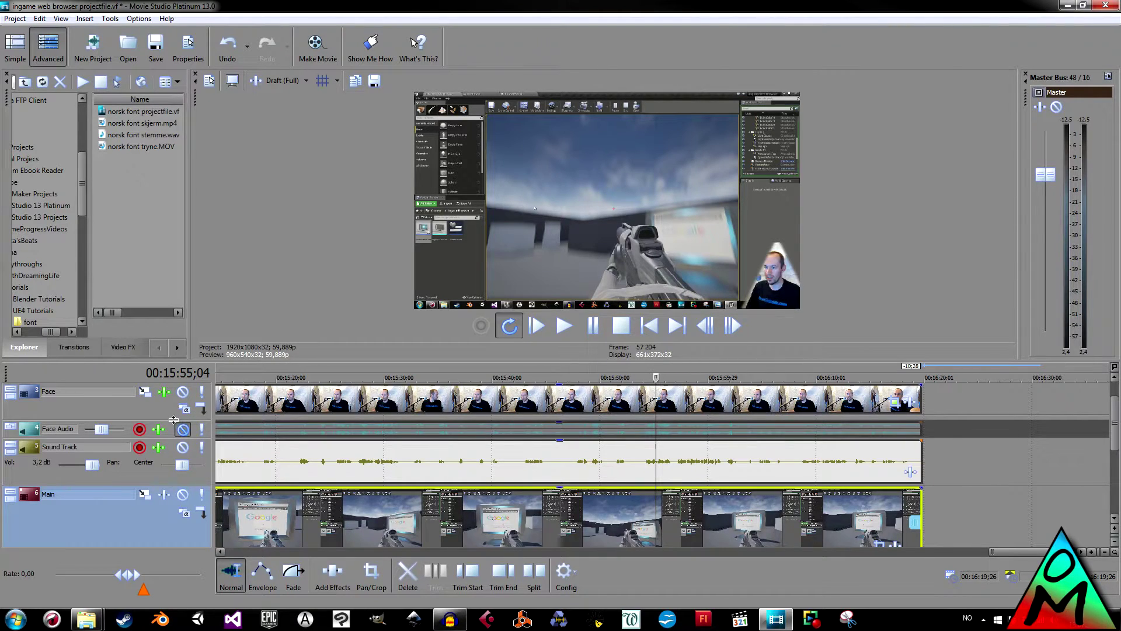
- Make the Face track taller, add a short fade-out at the Face clip's end and play the ending
drag(173, 420, 173, 448)
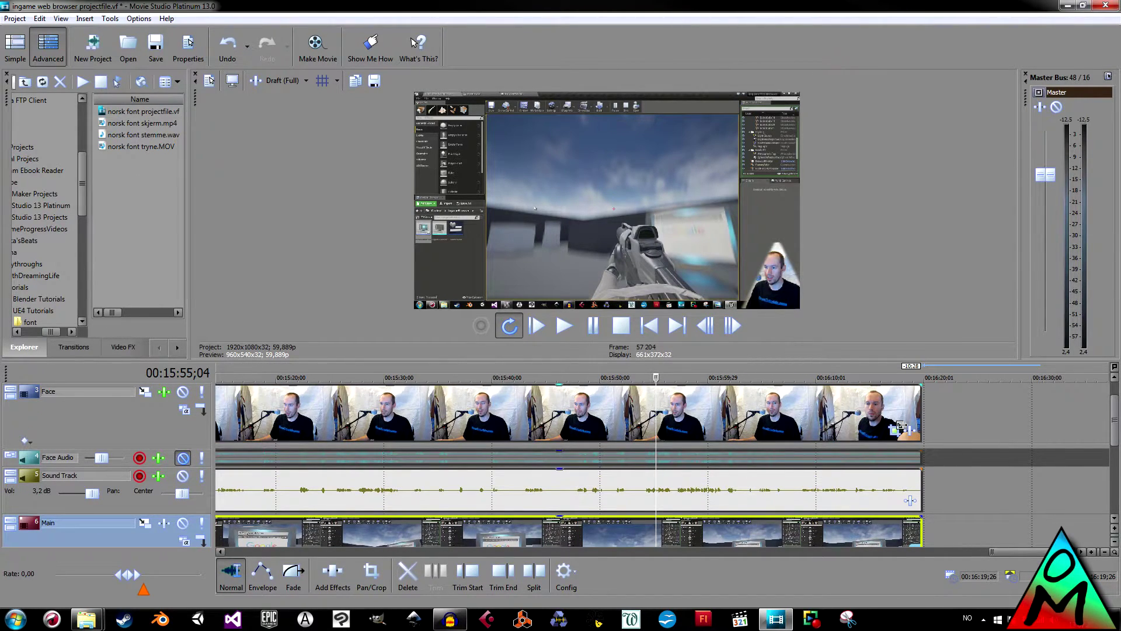
click(907, 421)
drag(916, 397, 906, 396)
key(space)
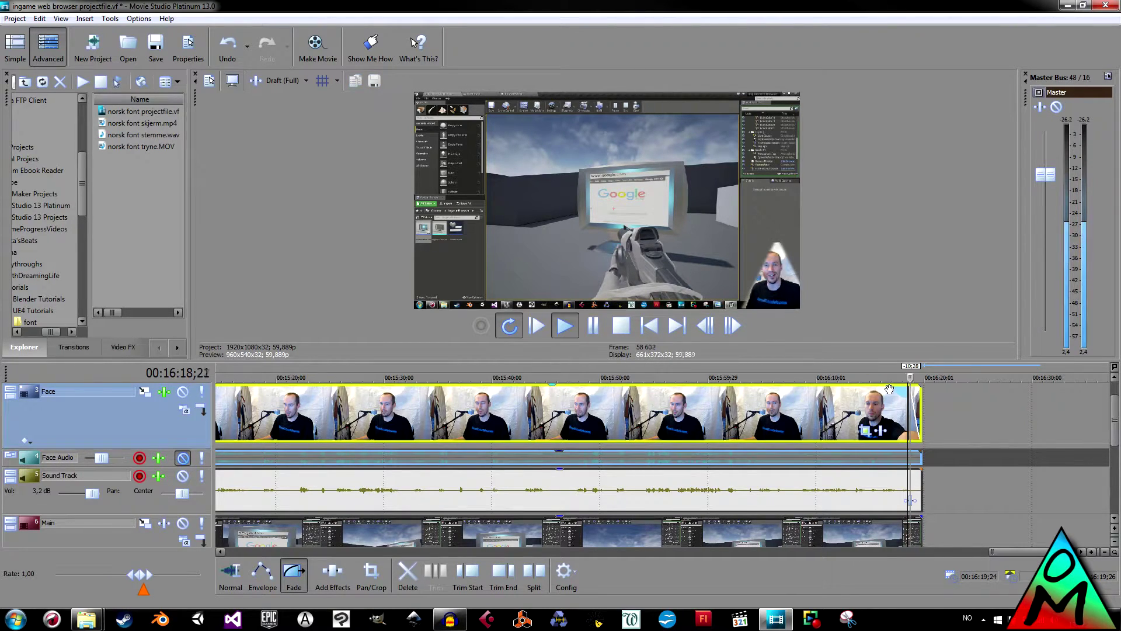
key(space)
- Add a short fade-out at the Main clip's end and play the ending to check it
scroll(902, 468, down, 2)
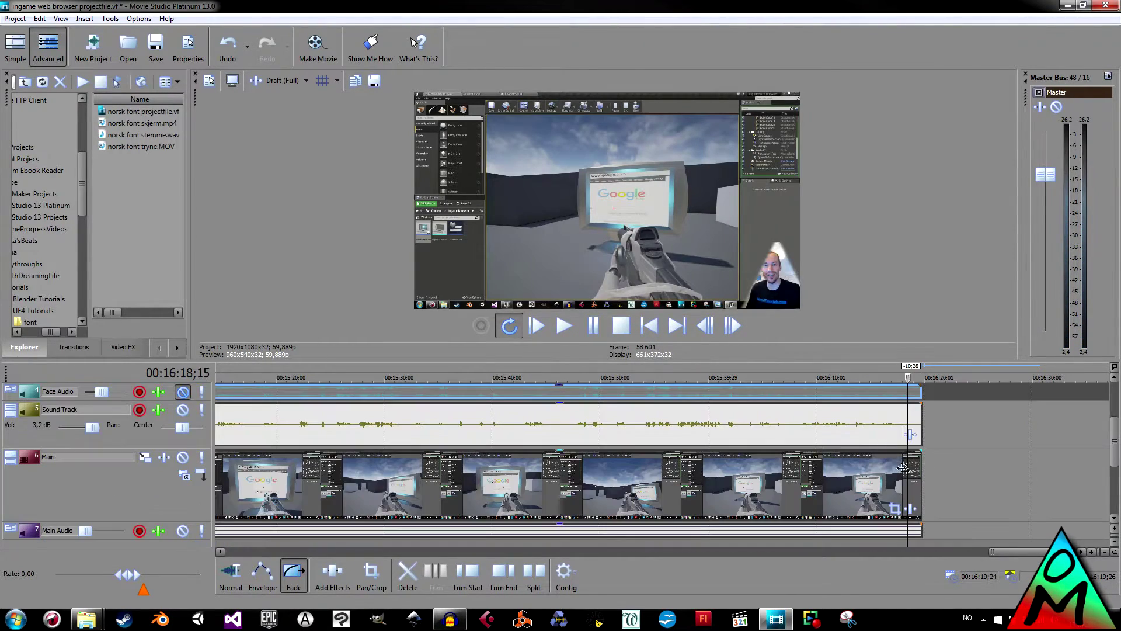
click(902, 467)
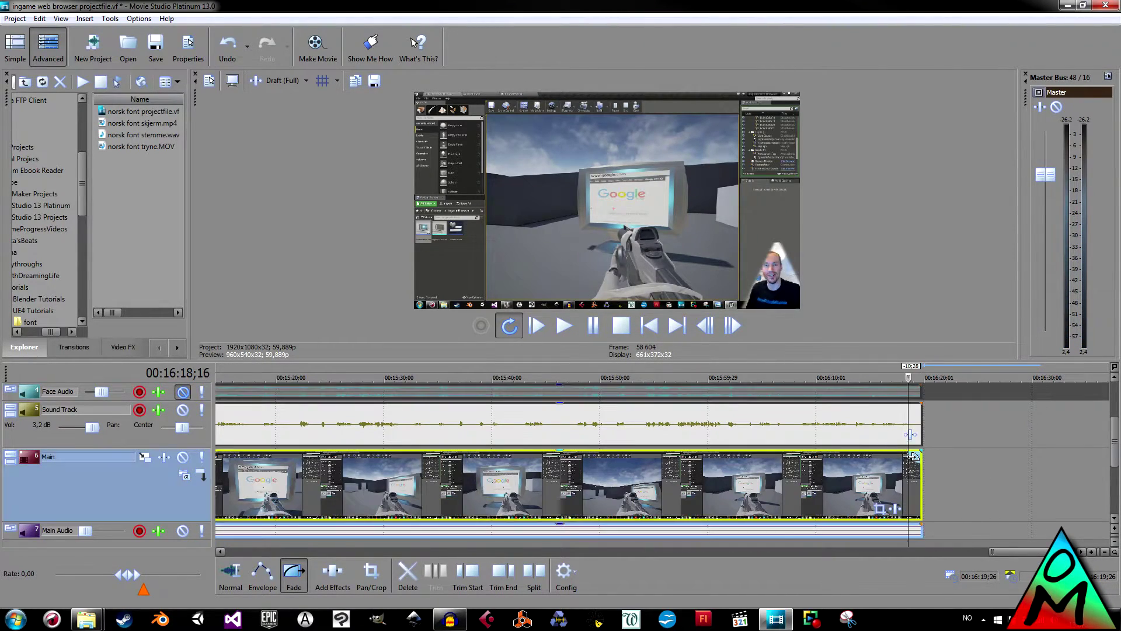
click(893, 379)
key(space)
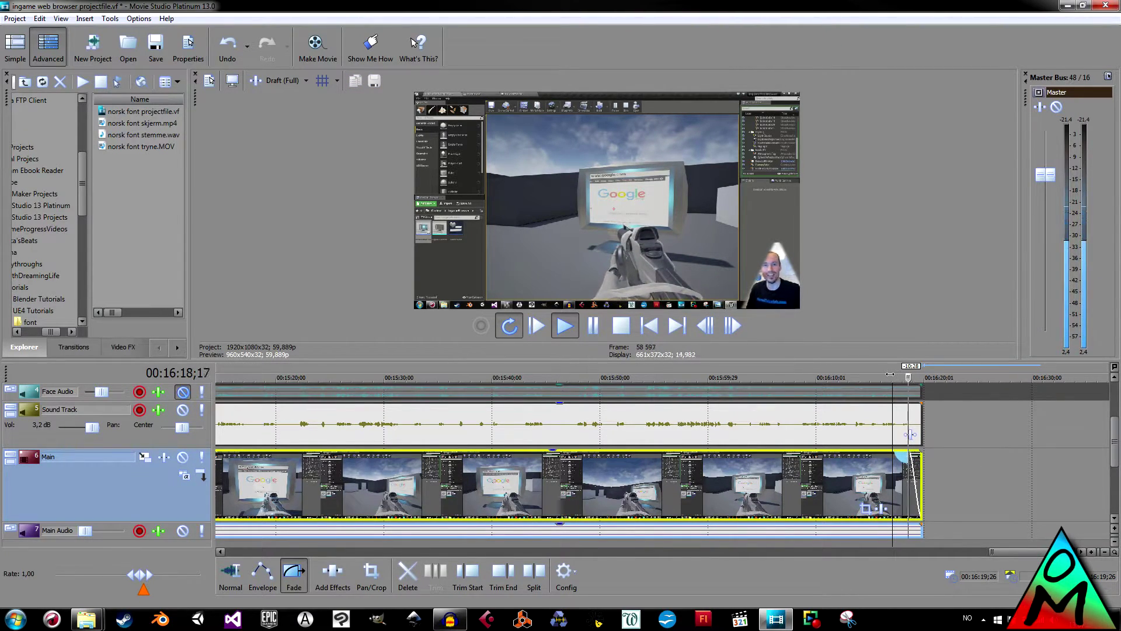
key(space)
- Return to the timeline's start, add a fade-in of about 1:05 minutes to the Main clip and play it
scroll(350, 414, down, 4)
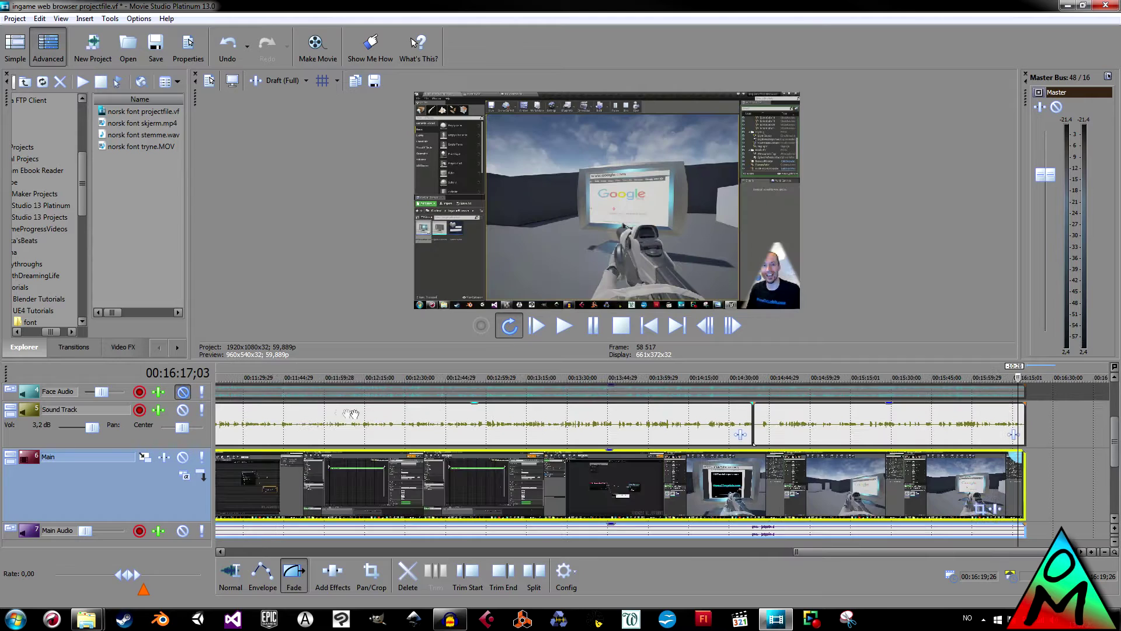
scroll(350, 414, down, 3)
click(223, 416)
click(220, 458)
scroll(226, 454, up, 1)
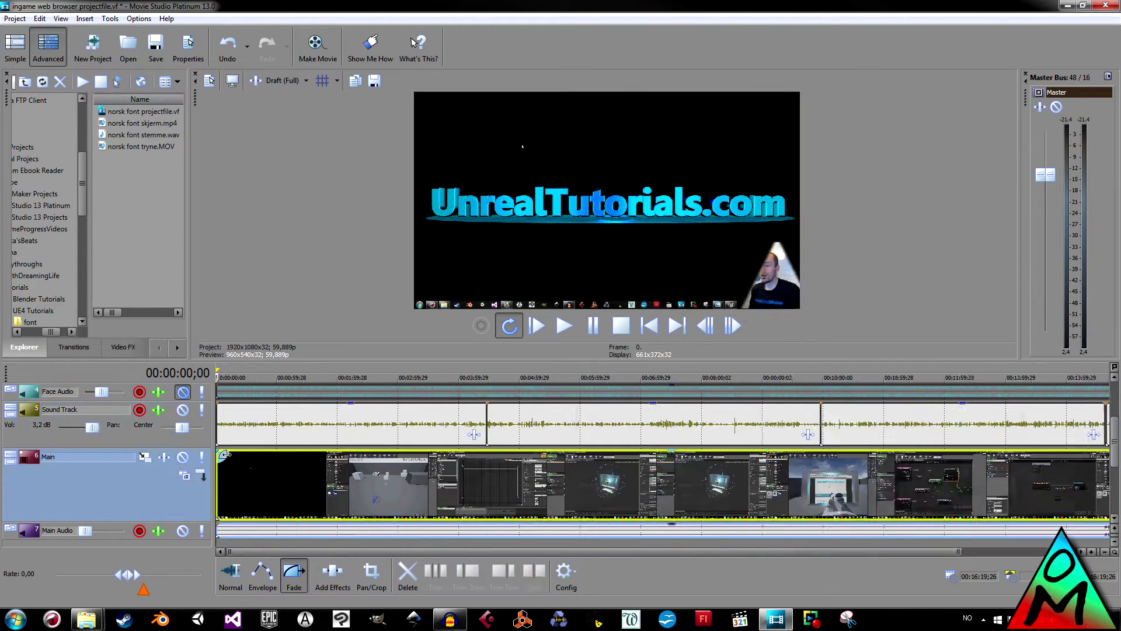
scroll(225, 454, up, 4)
drag(225, 454, 566, 461)
key(space)
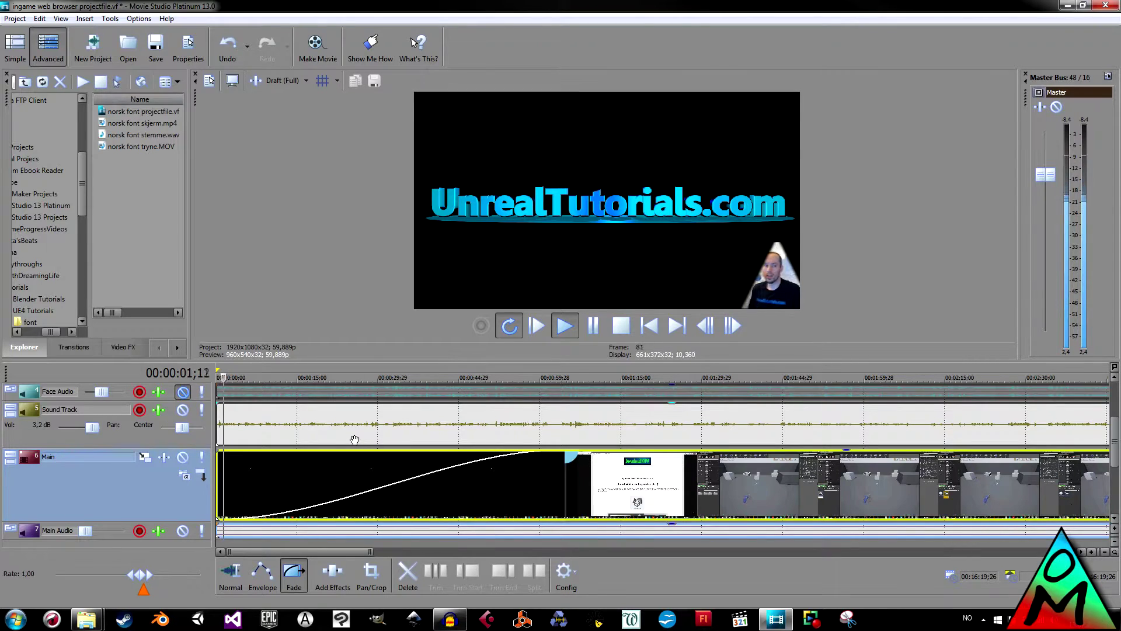
key(space)
- Add a fade-in of about 4 seconds to the Face clip's beginning and replay the opening
scroll(292, 444, up, 3)
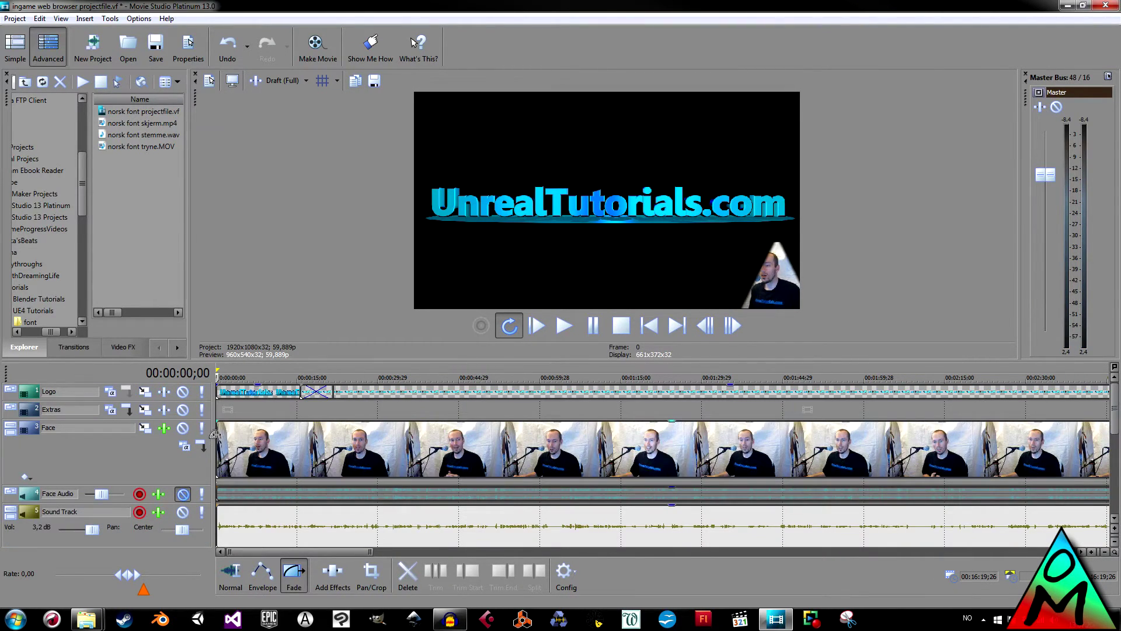
click(222, 429)
drag(222, 429, 239, 427)
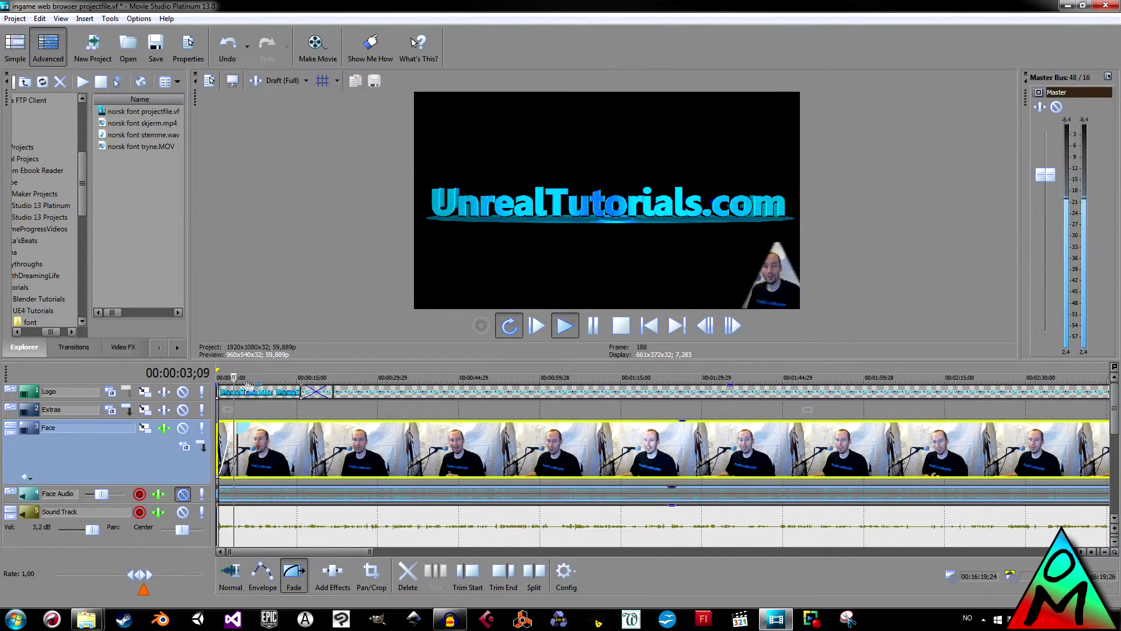
key(space)
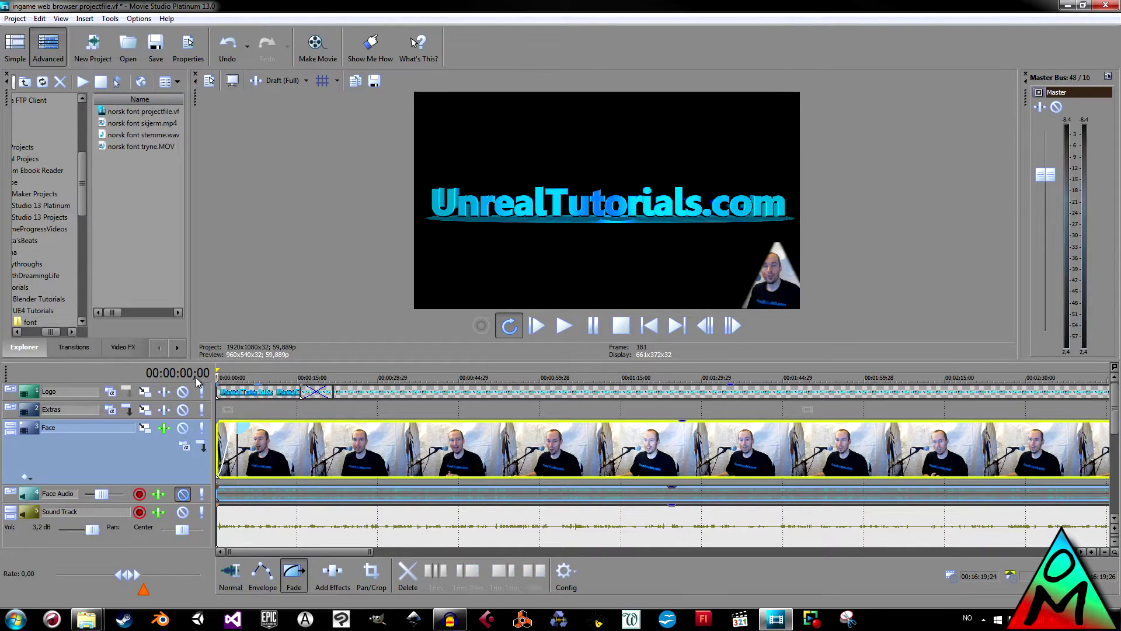
key(space)
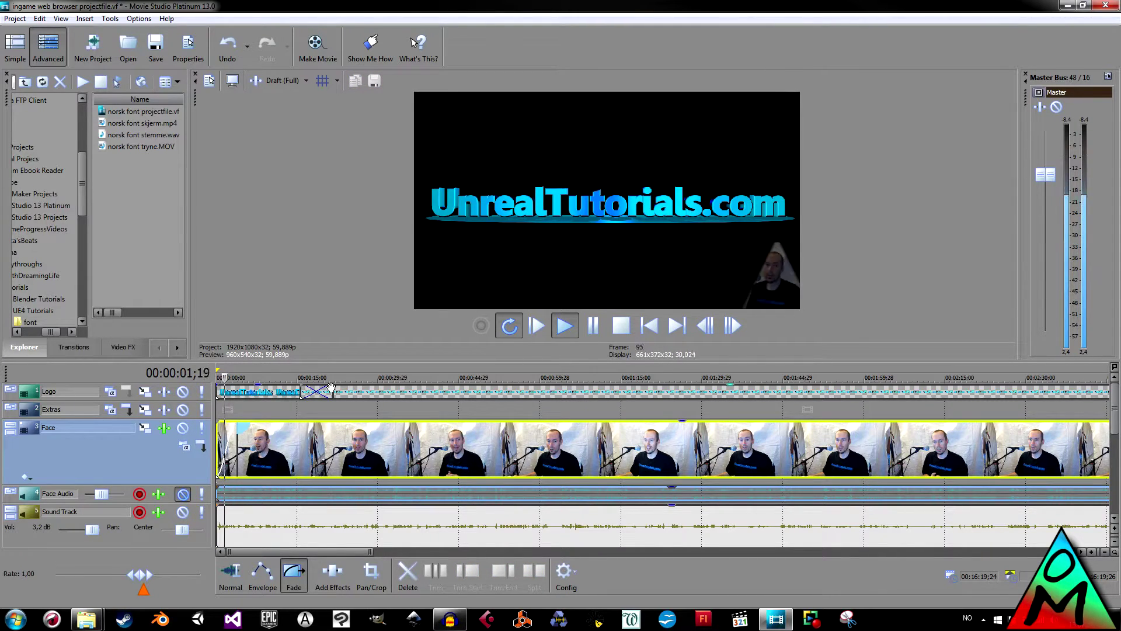
- Add a fade-in of about 3 seconds to the first Sound Track clip, checking it from the start
mouse_move(232, 512)
mouse_down()
mouse_move(260, 512)
mouse_move(232, 513)
mouse_up()
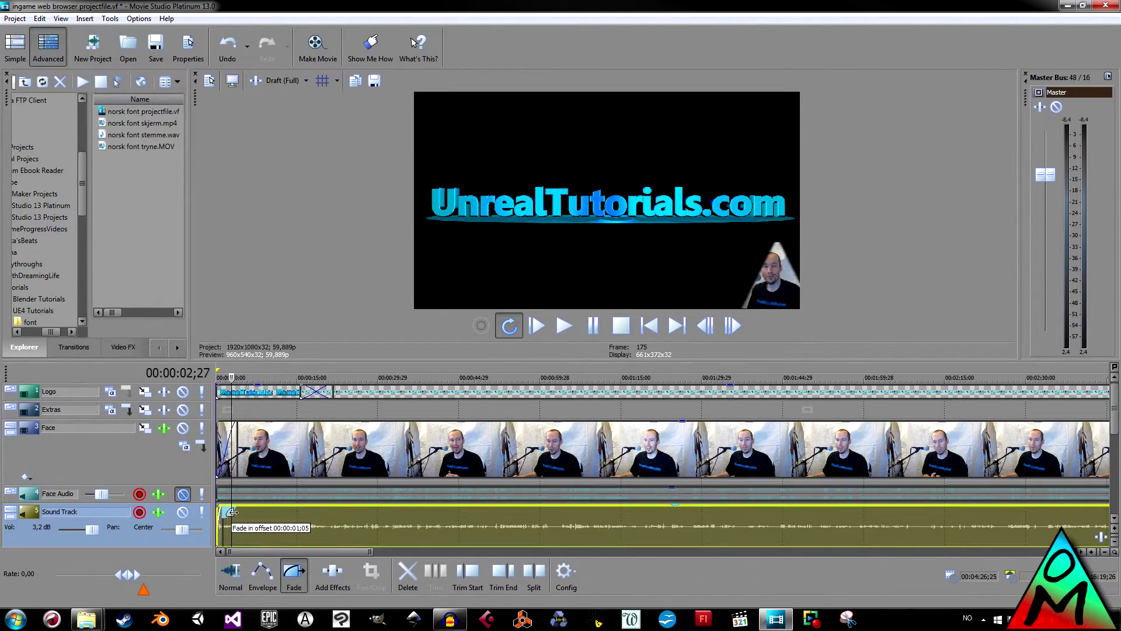
click(218, 380)
drag(232, 512, 239, 512)
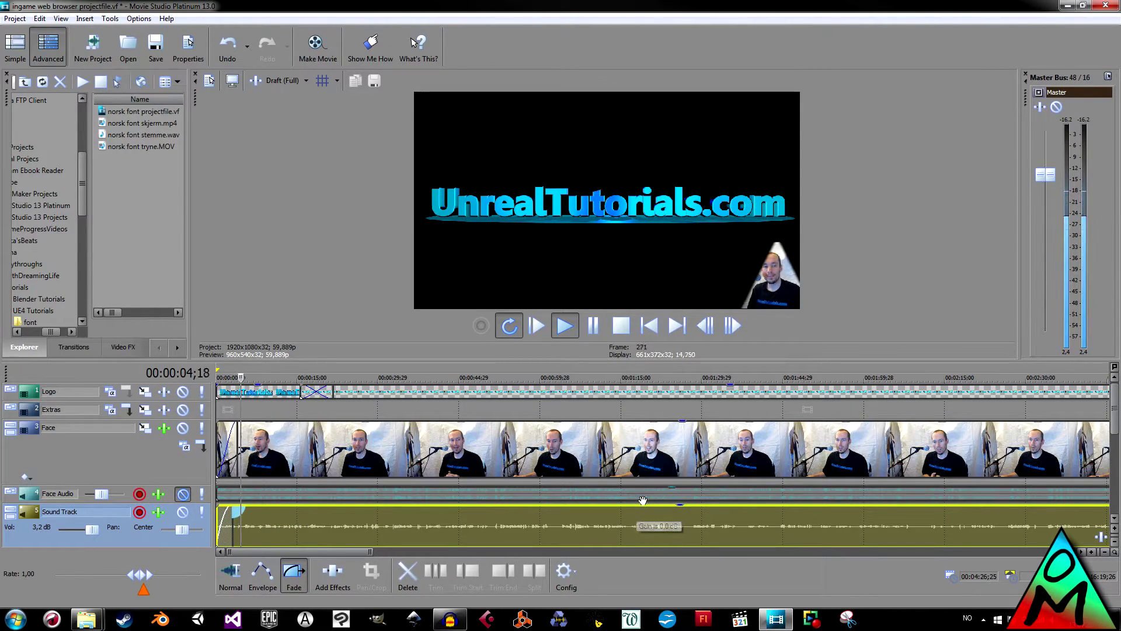
- Extend the end of the second Logo clip to the Face clip's end, and check the frame at 14:32;08
scroll(653, 499, down, 8)
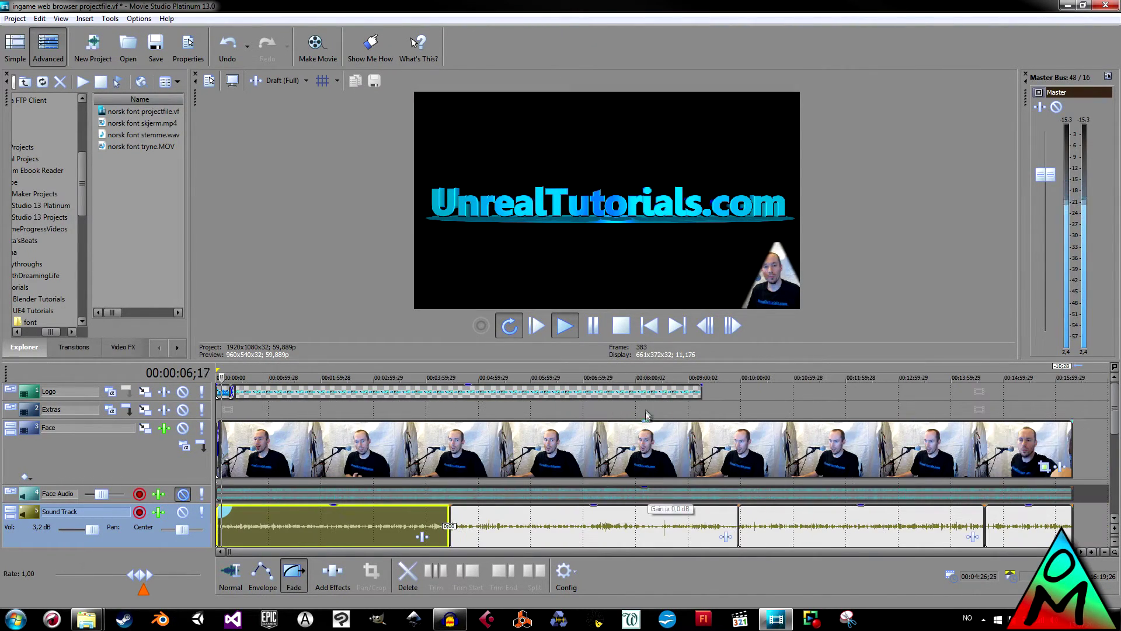
click(602, 391)
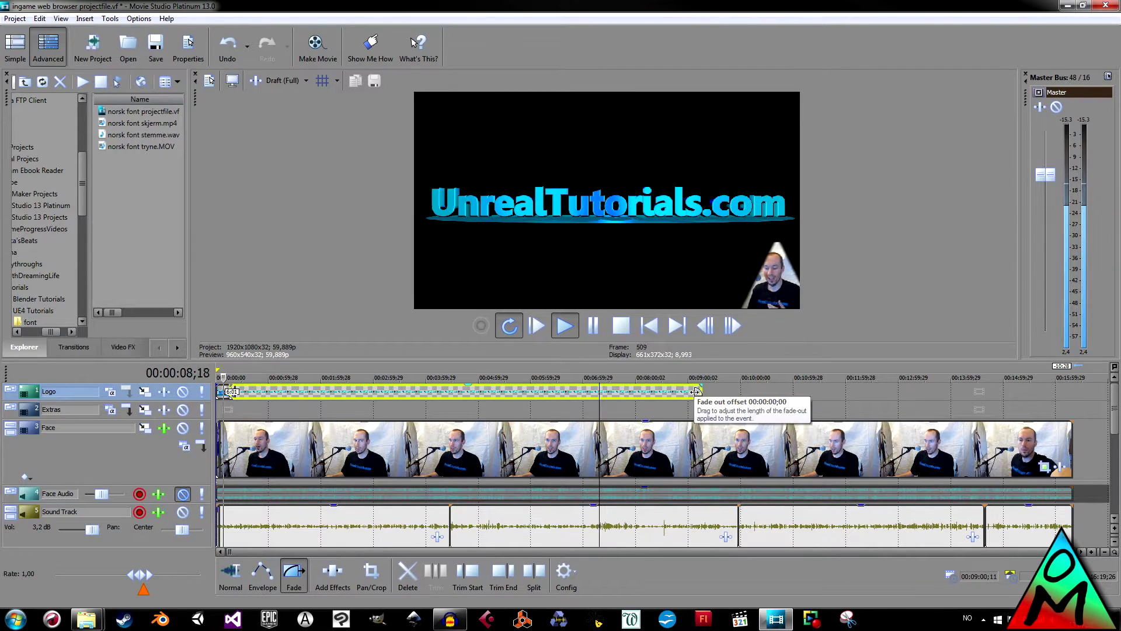
drag(696, 391, 1071, 392)
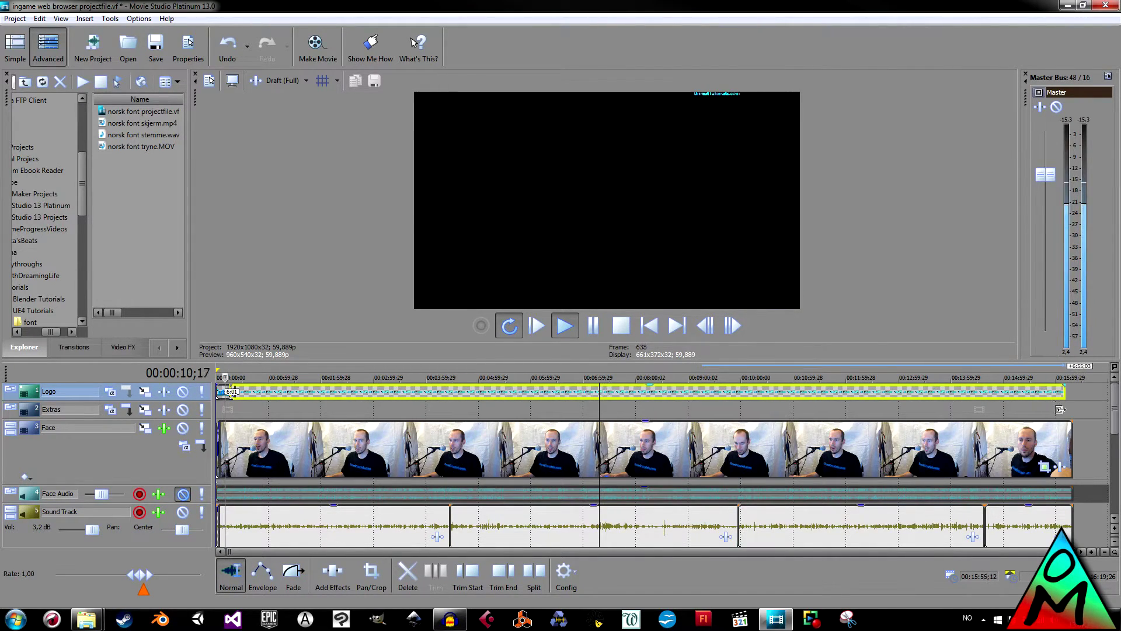
click(979, 381)
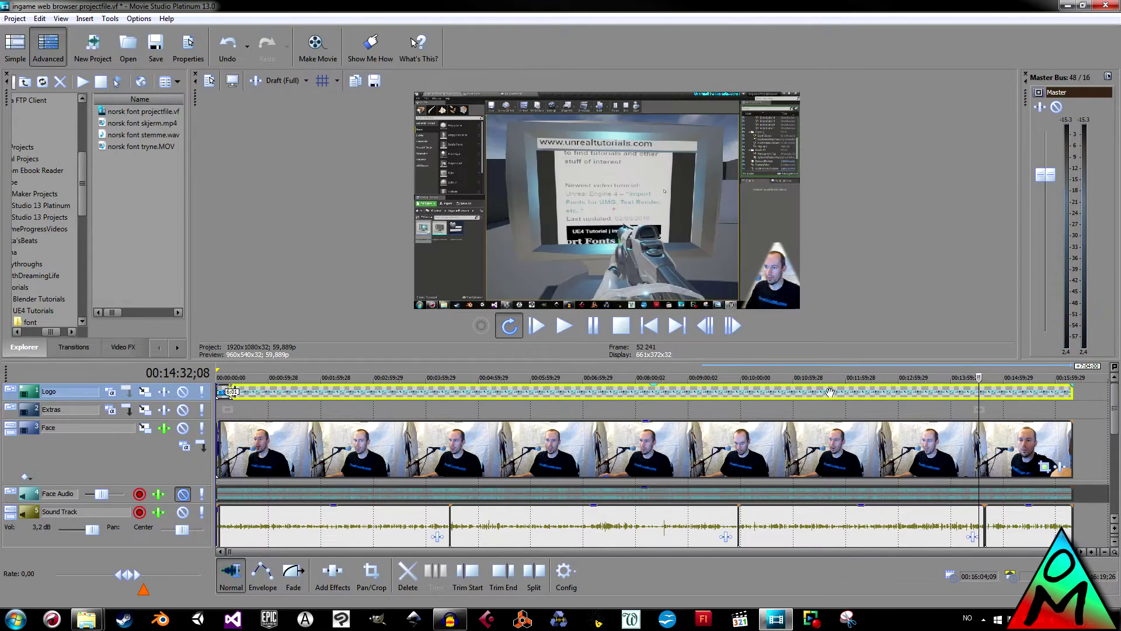
- Play the Logo track's crossfade from 0:15;14 and trim the start of the second Logo clip to about 1:41
click(230, 378)
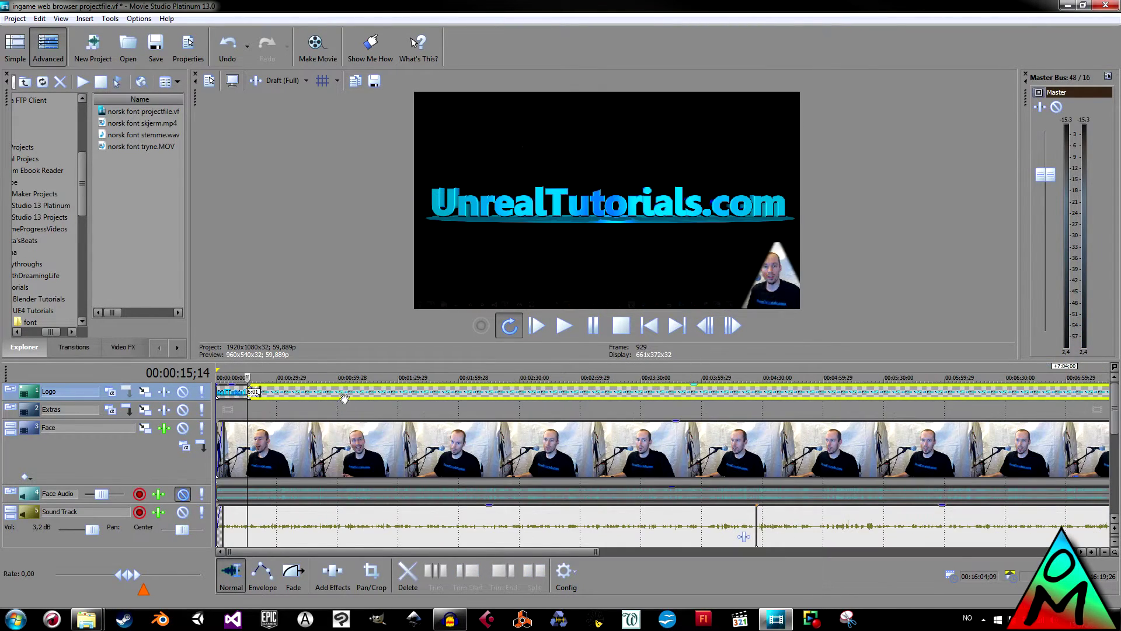
scroll(314, 392, up, 6)
key(space)
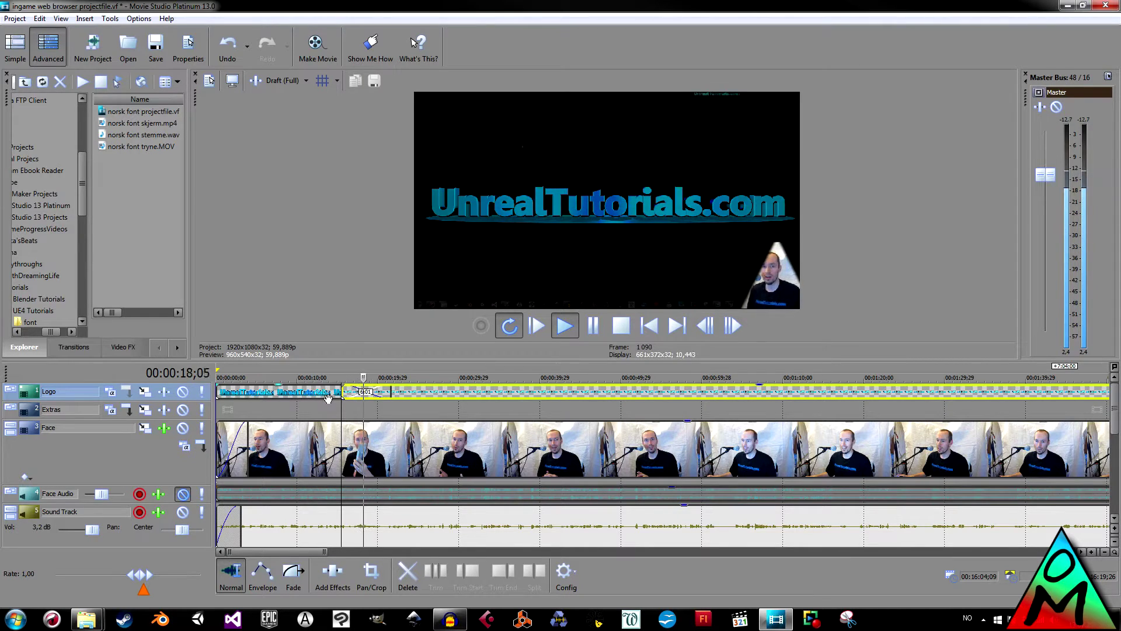
scroll(270, 413, down, 5)
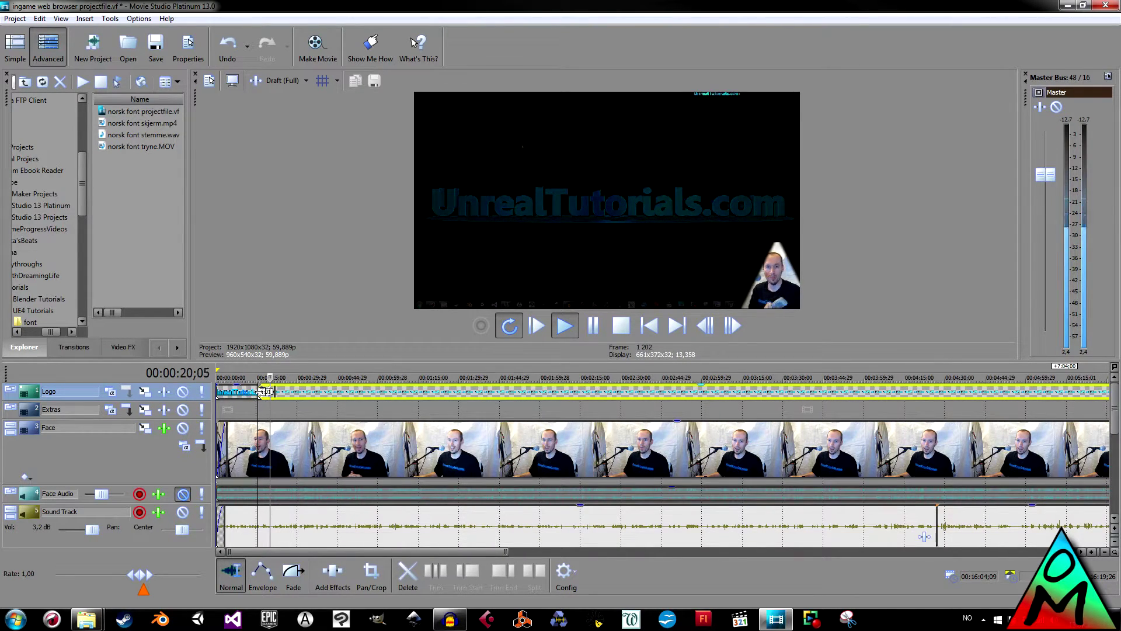
drag(264, 393, 503, 398)
scroll(399, 424, down, 5)
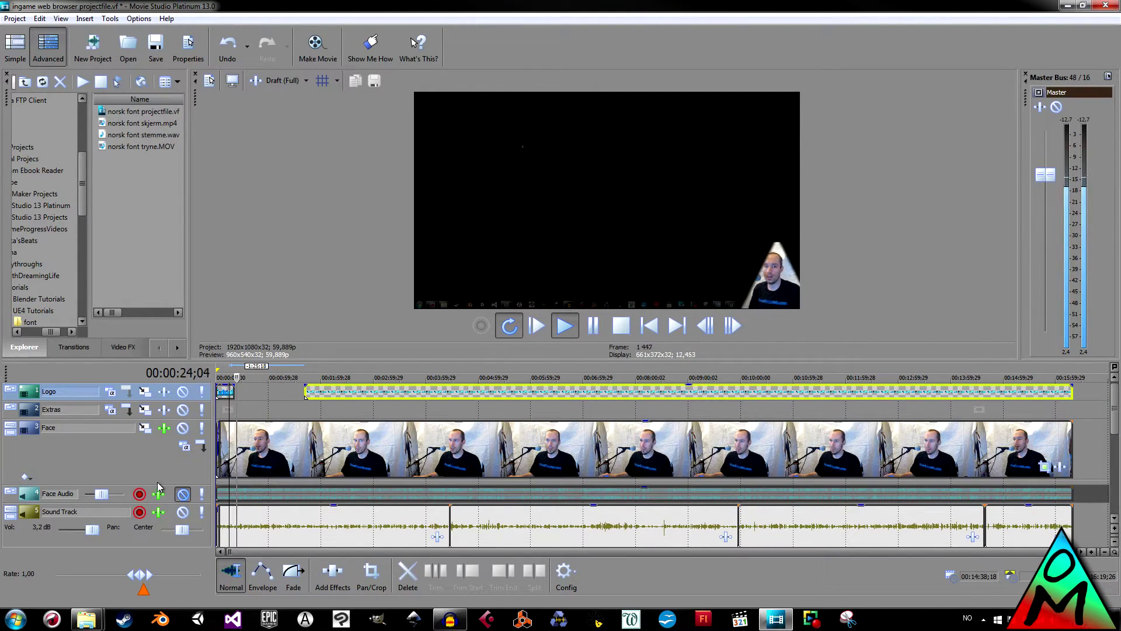
- Reduce the Face track's height and overlap the Logo clips, ending the first at 0:52;20 and starting the second at about 0:38
drag(157, 484, 157, 449)
click(230, 393)
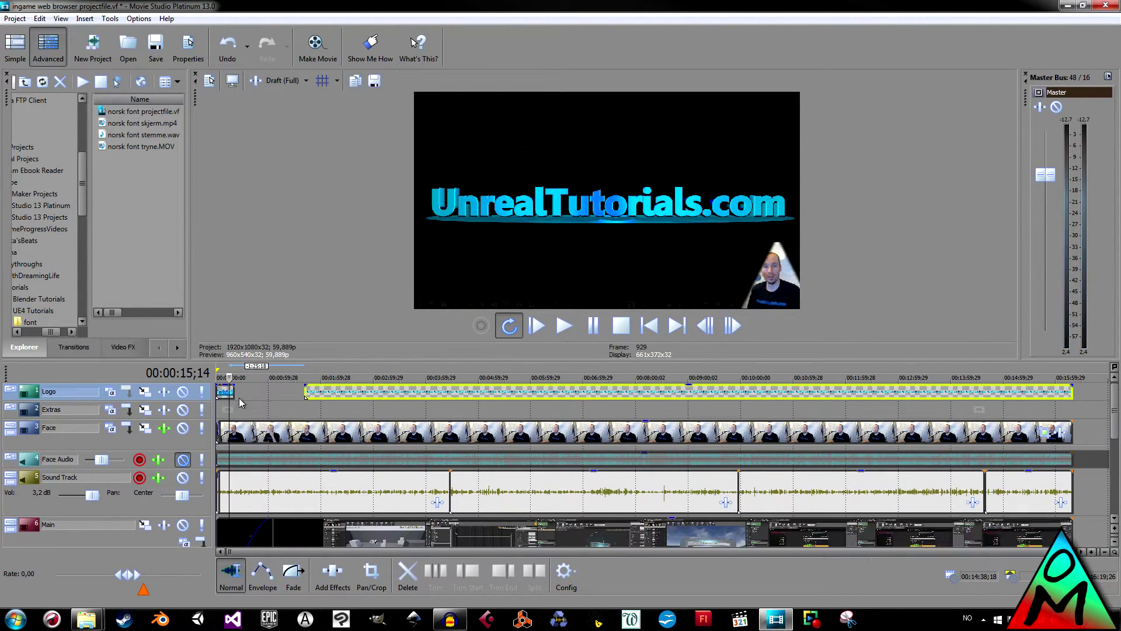
drag(304, 378, 248, 394)
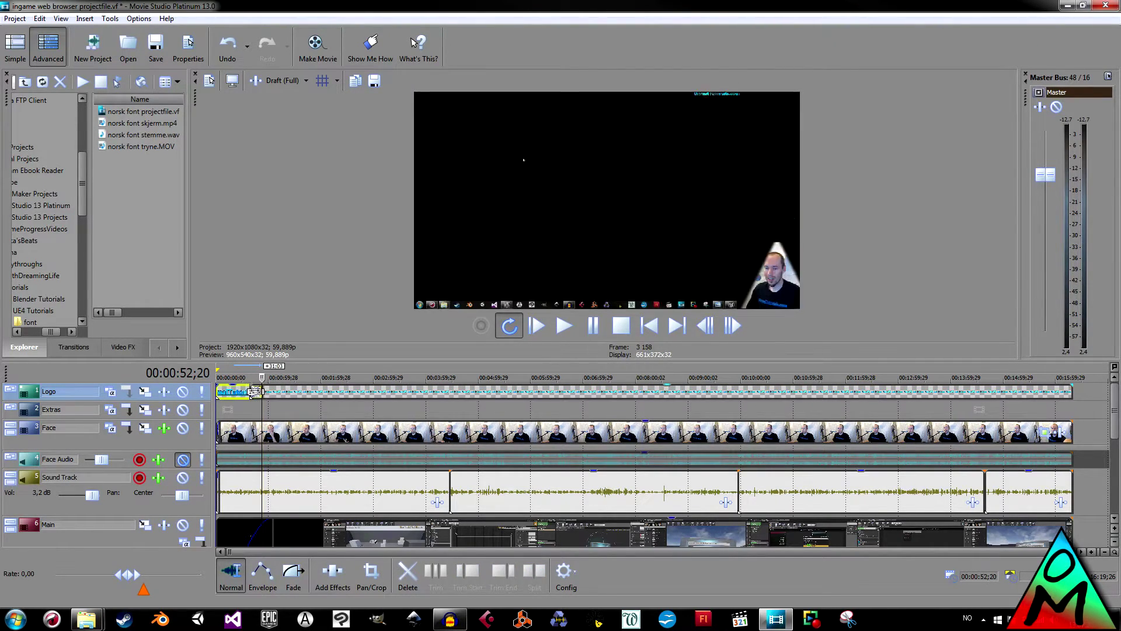
click(248, 378)
key(space)
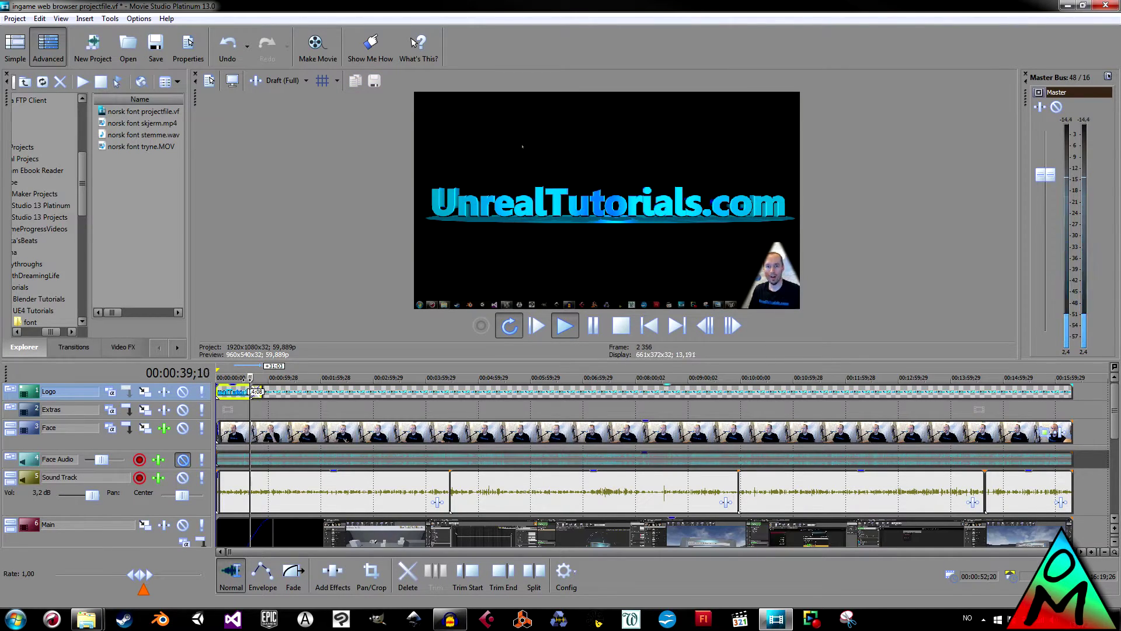
- Lengthen the fade-in at the beginning of the Main clip to about 1:40 on the timeline and check it in playback
click(241, 532)
drag(269, 523, 304, 522)
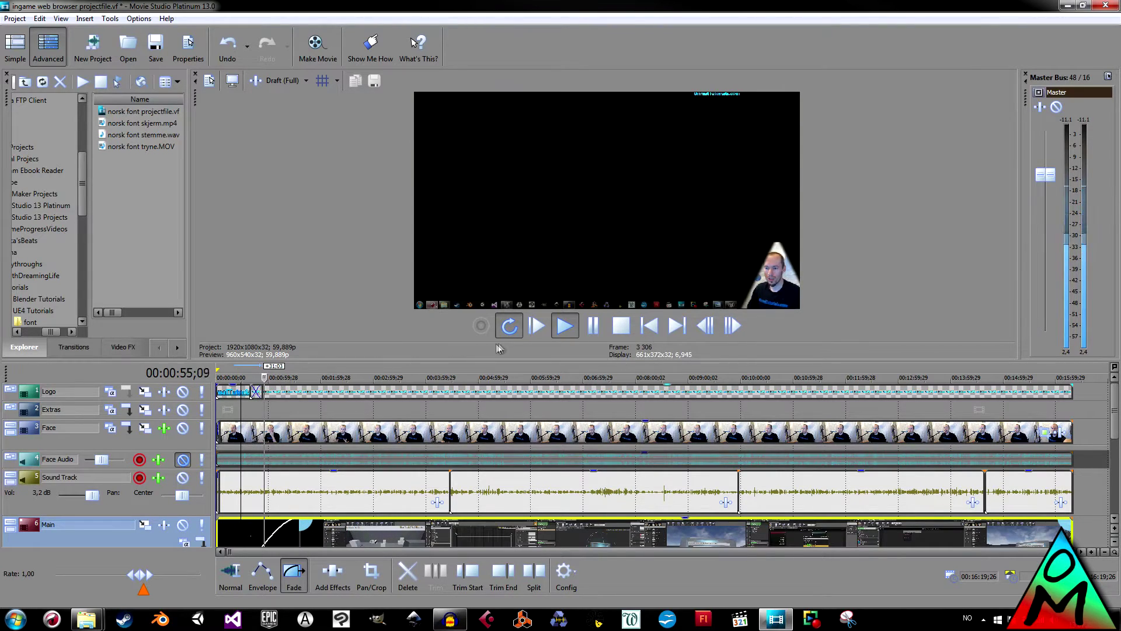
click(593, 326)
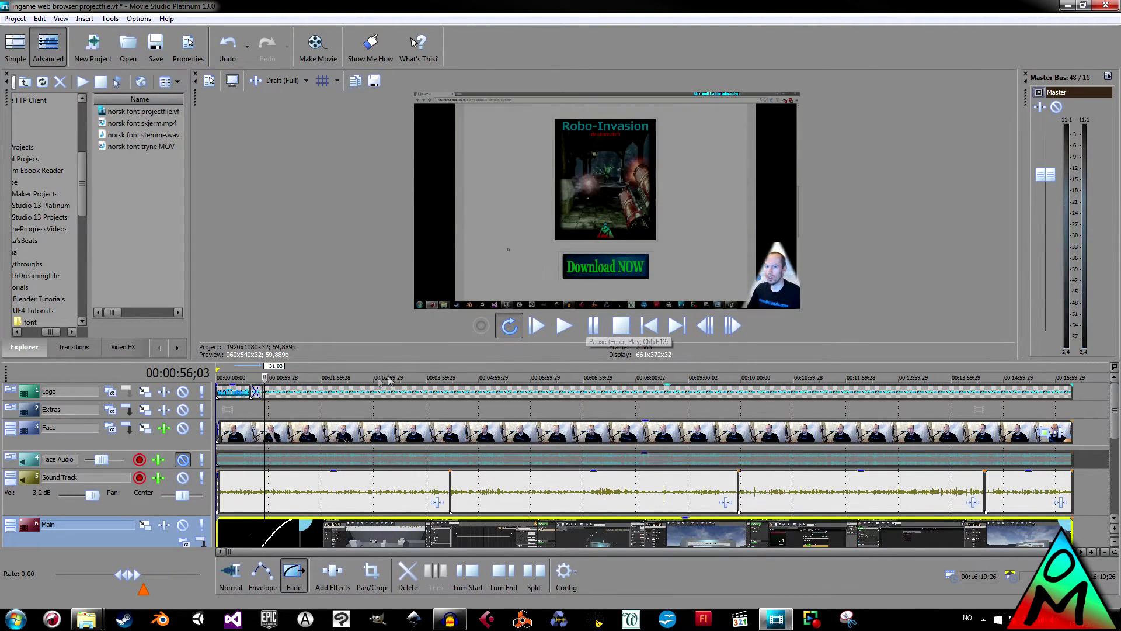
- Extend the first Logo clip's end to 1:08;02, start the second at about 0:52, and play the crossfade
click(252, 392)
drag(252, 392, 264, 392)
key(space)
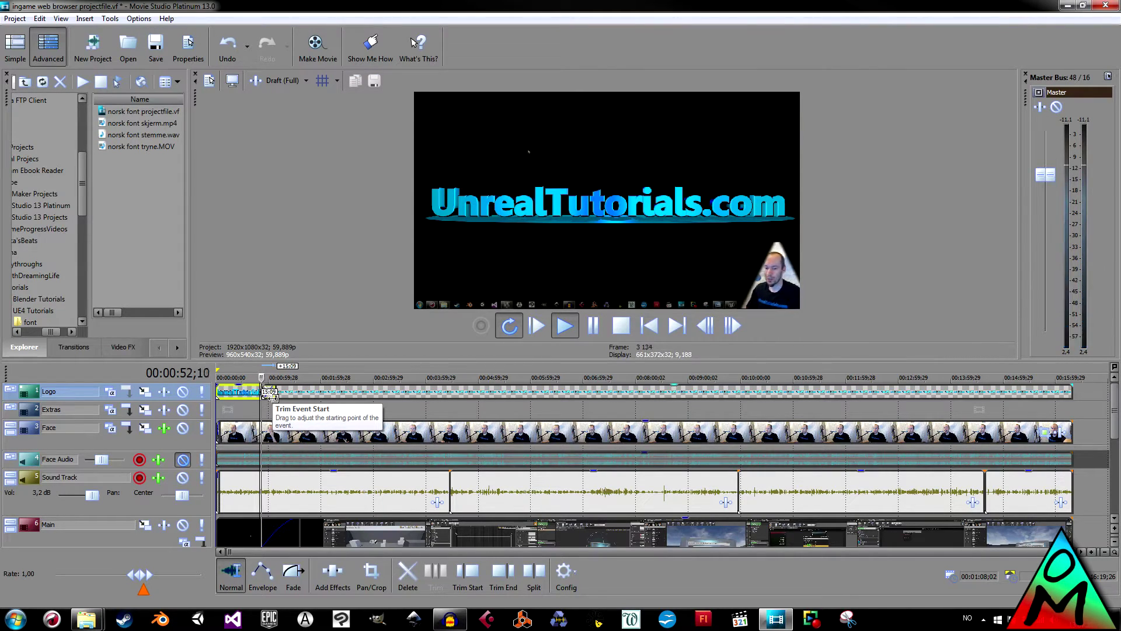
scroll(273, 397, up, 3)
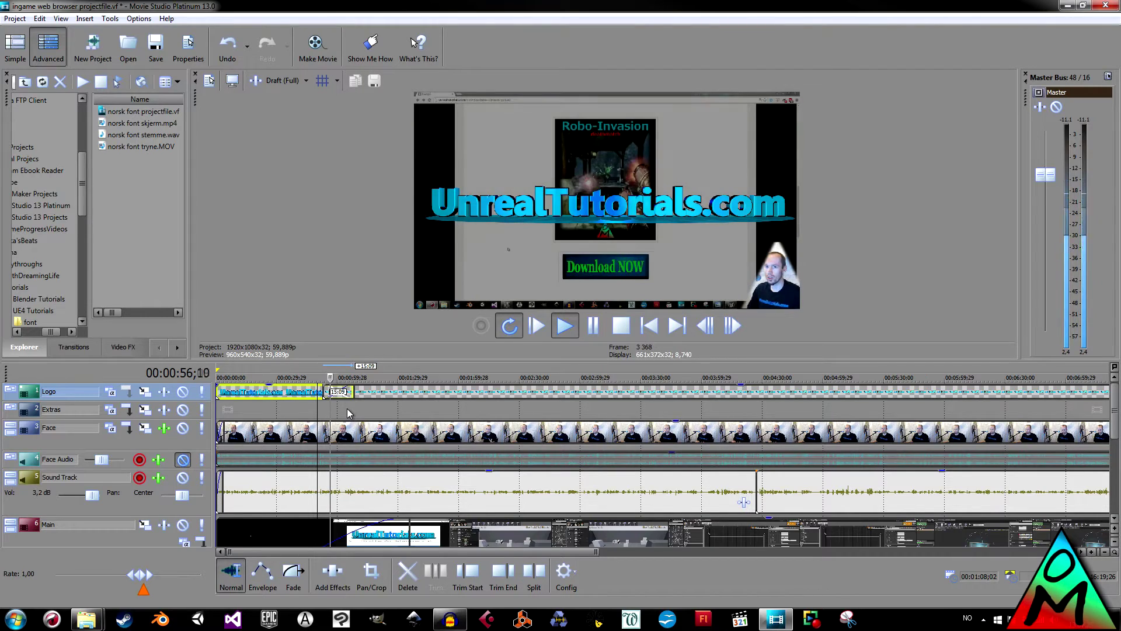
scroll(469, 416, up, 4)
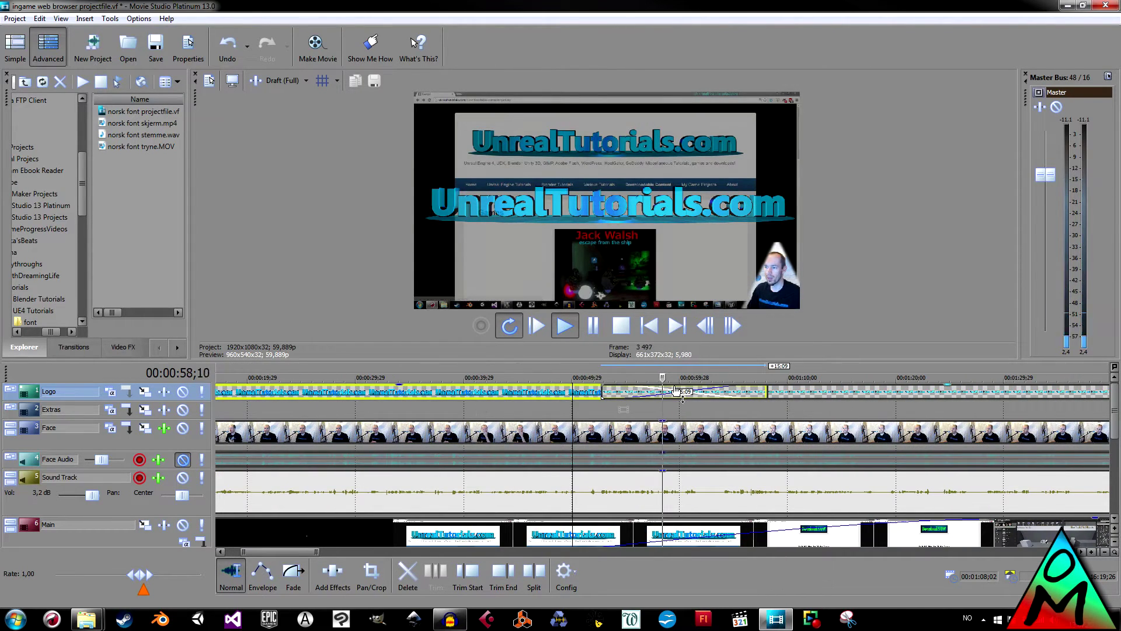
key(space)
click(737, 393)
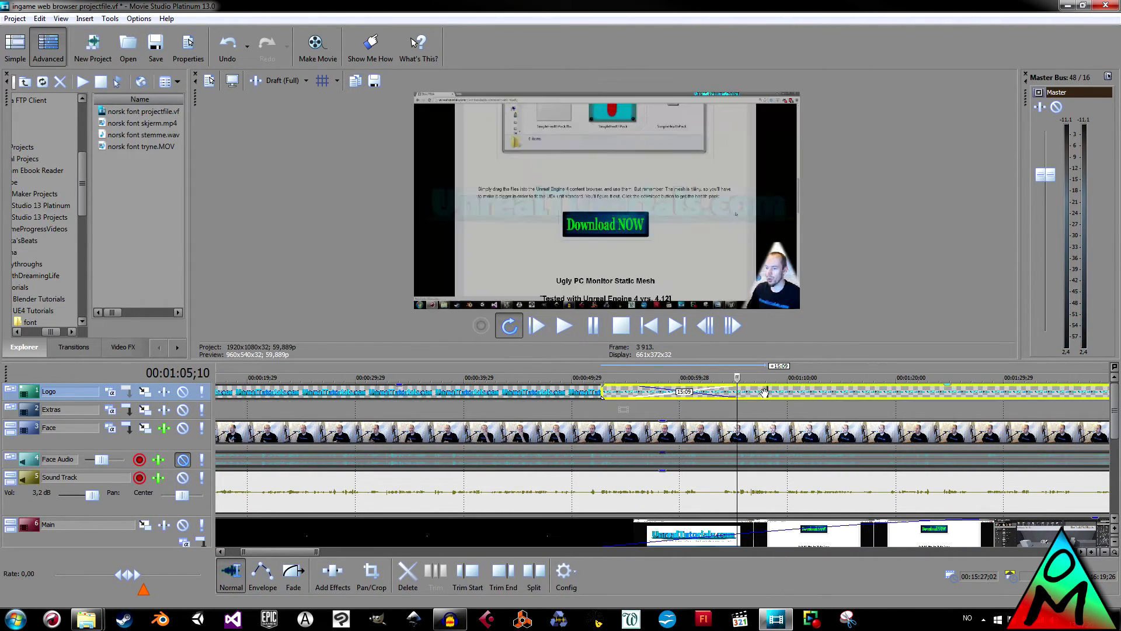
- Trim the first Logo clip's end to 0:56;22, start the second at about 0:55, and play the crossfade from 0:54;12
drag(602, 393, 646, 393)
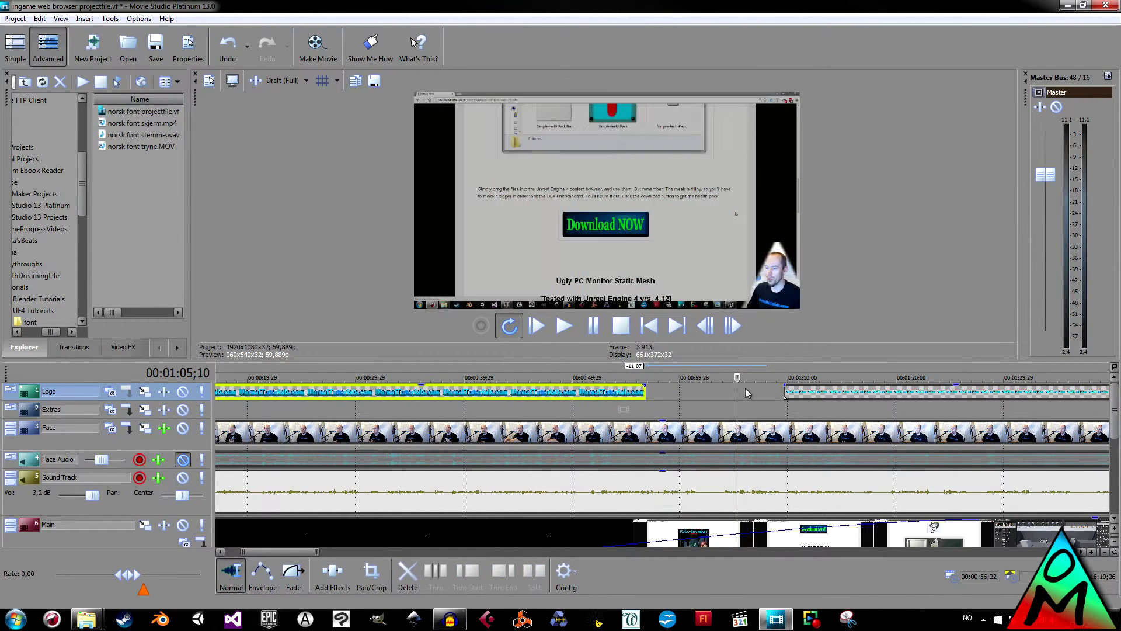
drag(784, 393, 629, 392)
click(620, 380)
key(space)
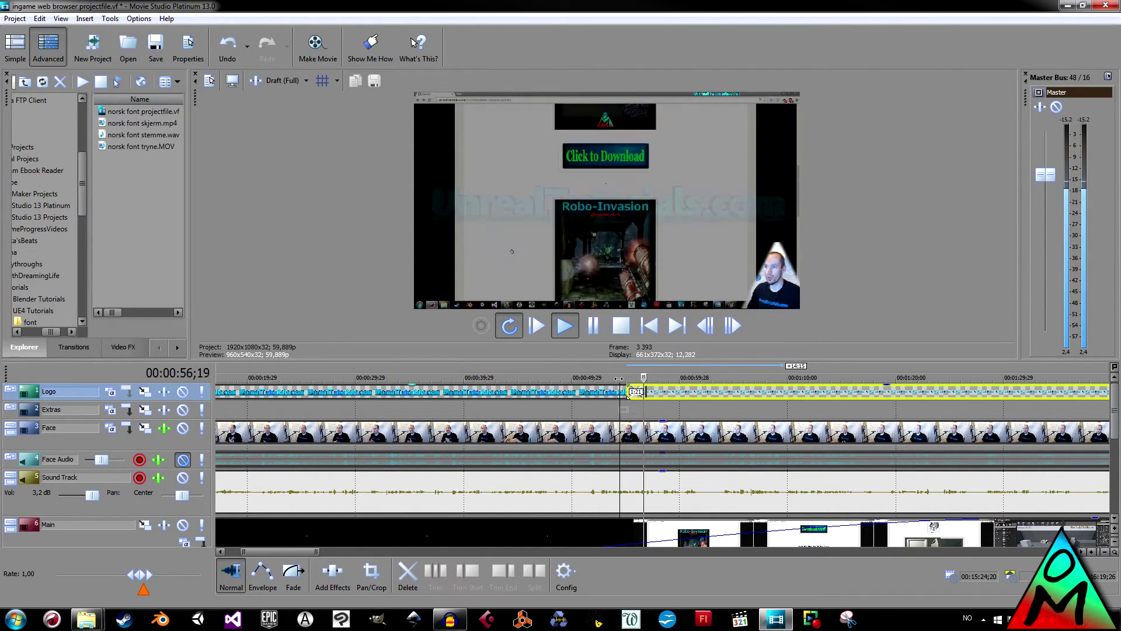
key(space)
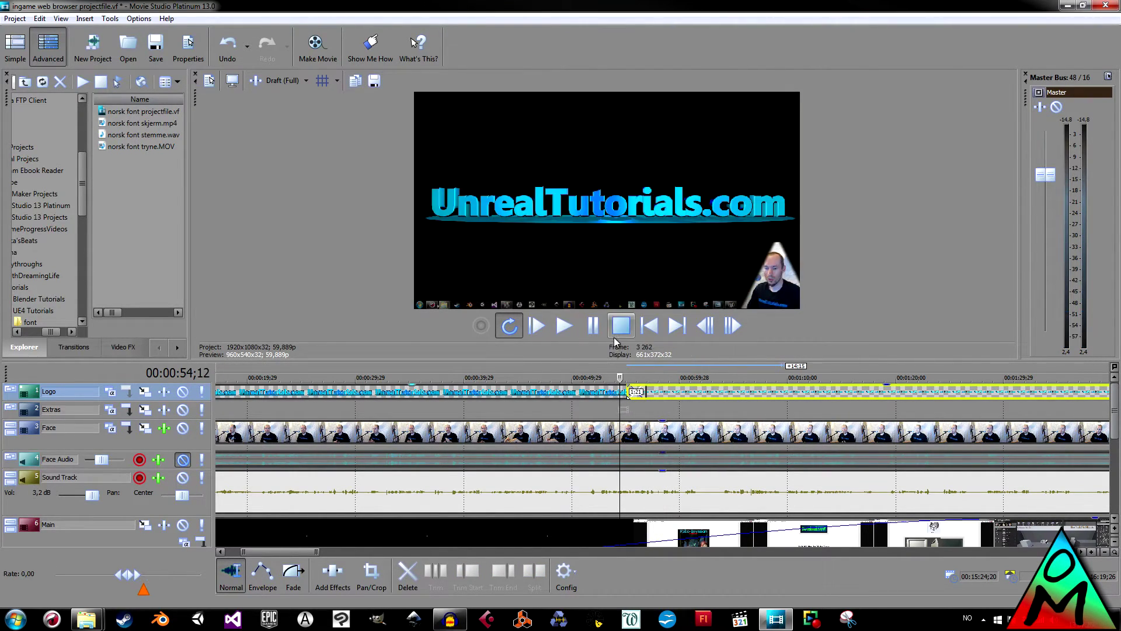
- Set the loop region to span the whole project, from the beginning to 16:19;24
scroll(401, 386, down, 10)
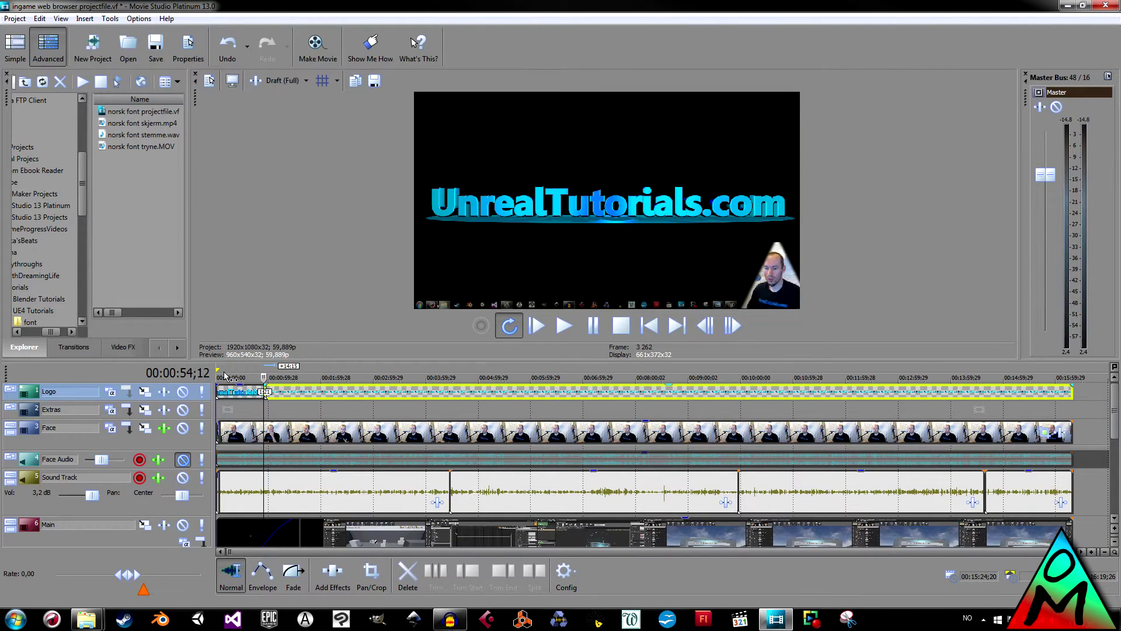
mouse_move(218, 369)
mouse_down()
mouse_move(887, 379)
mouse_move(1072, 400)
mouse_up()
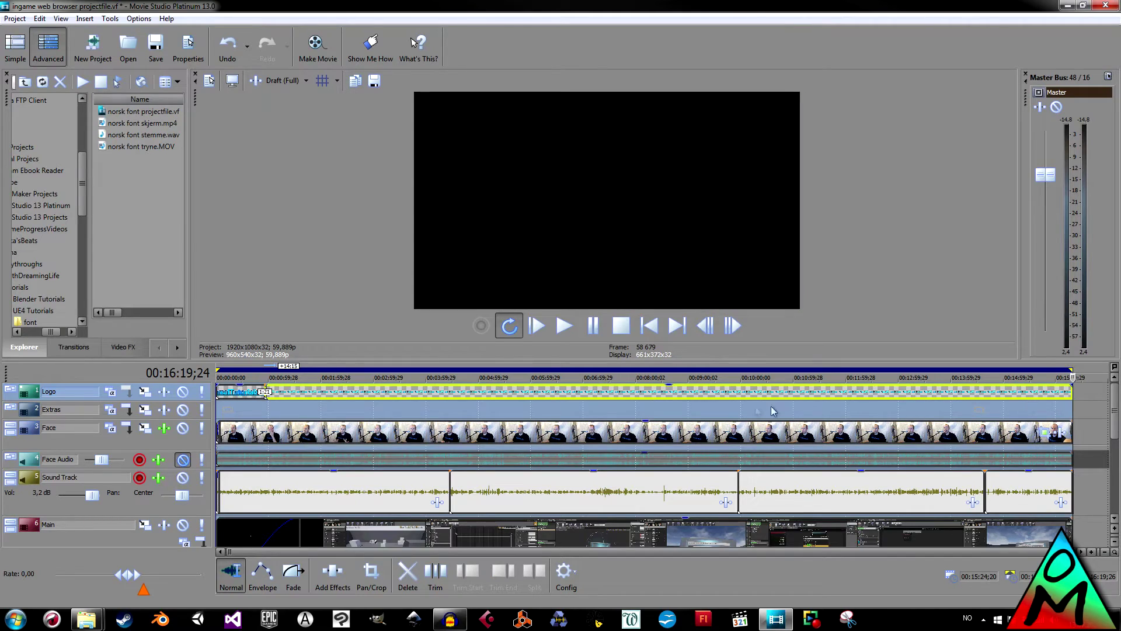
click(282, 410)
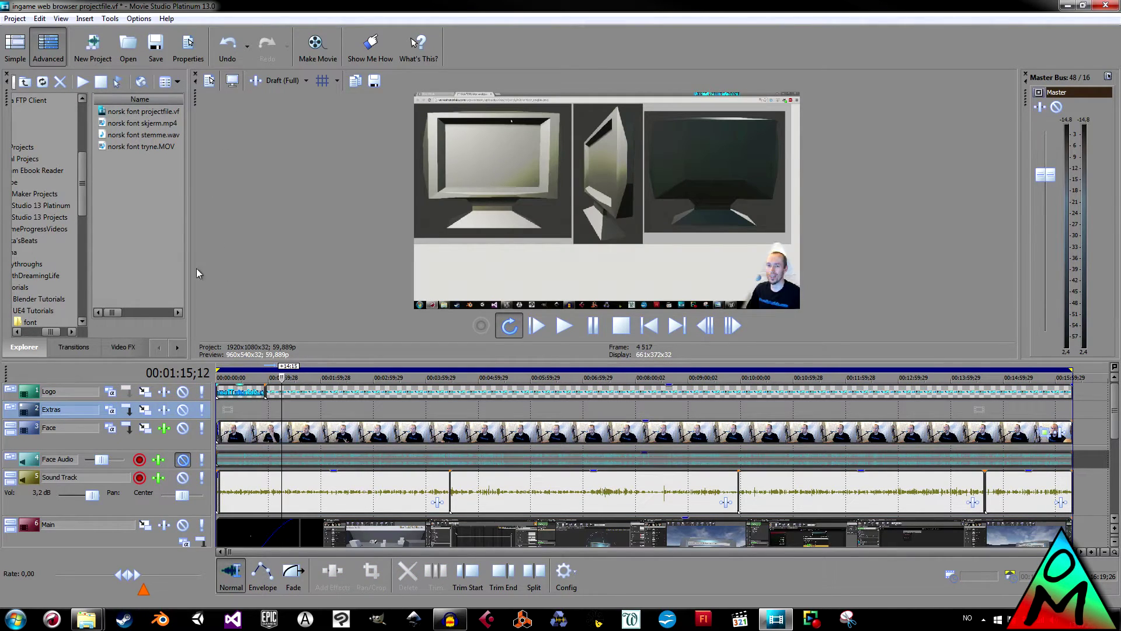
- Start rendering the movie to the hard drive, choosing the Sony AVC/MVC format with the Internet 1920x1080-30p template
click(316, 47)
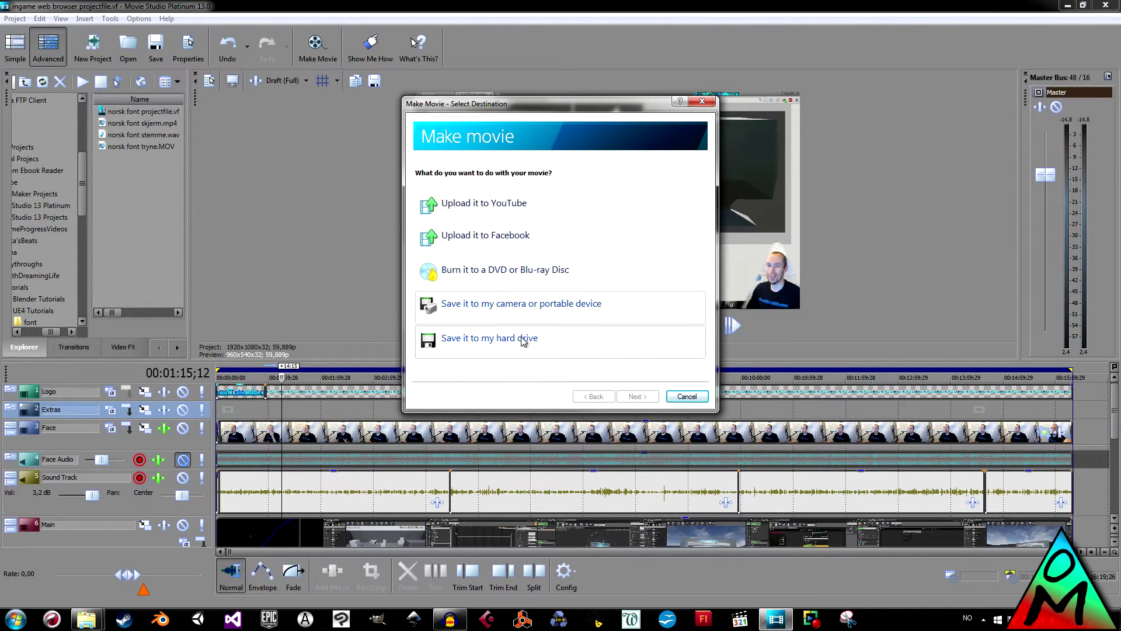
click(522, 338)
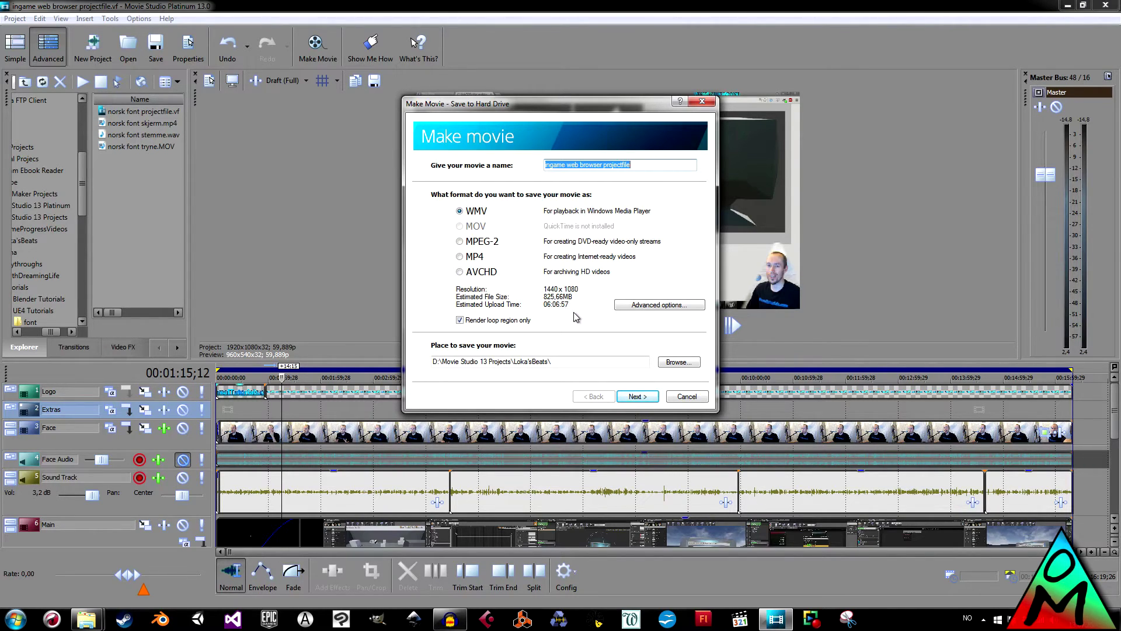
click(638, 307)
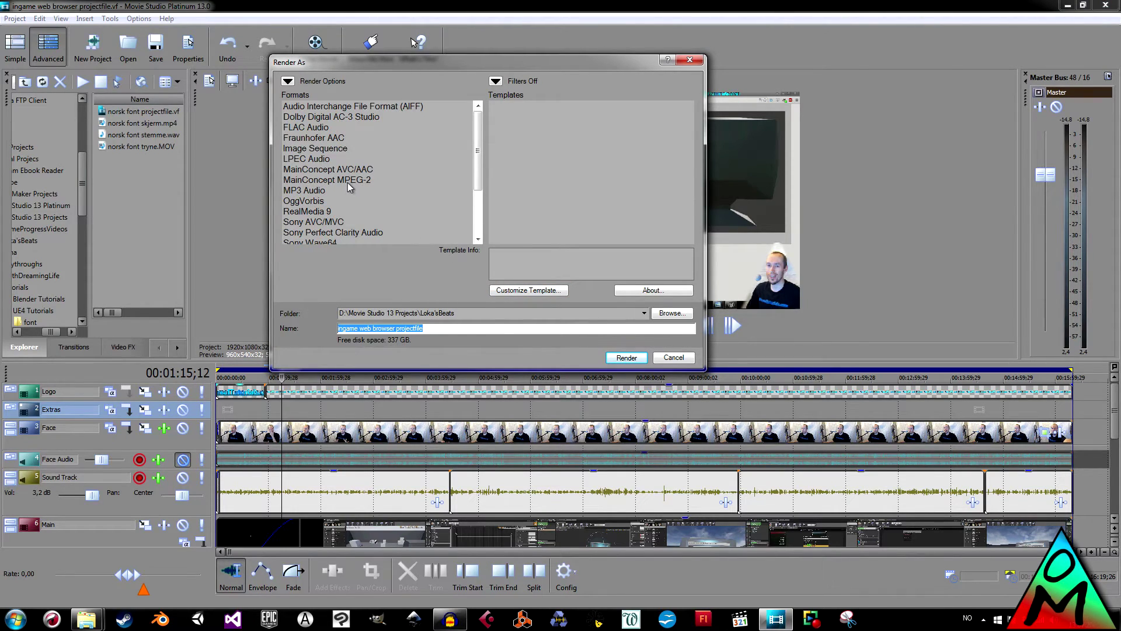
click(325, 225)
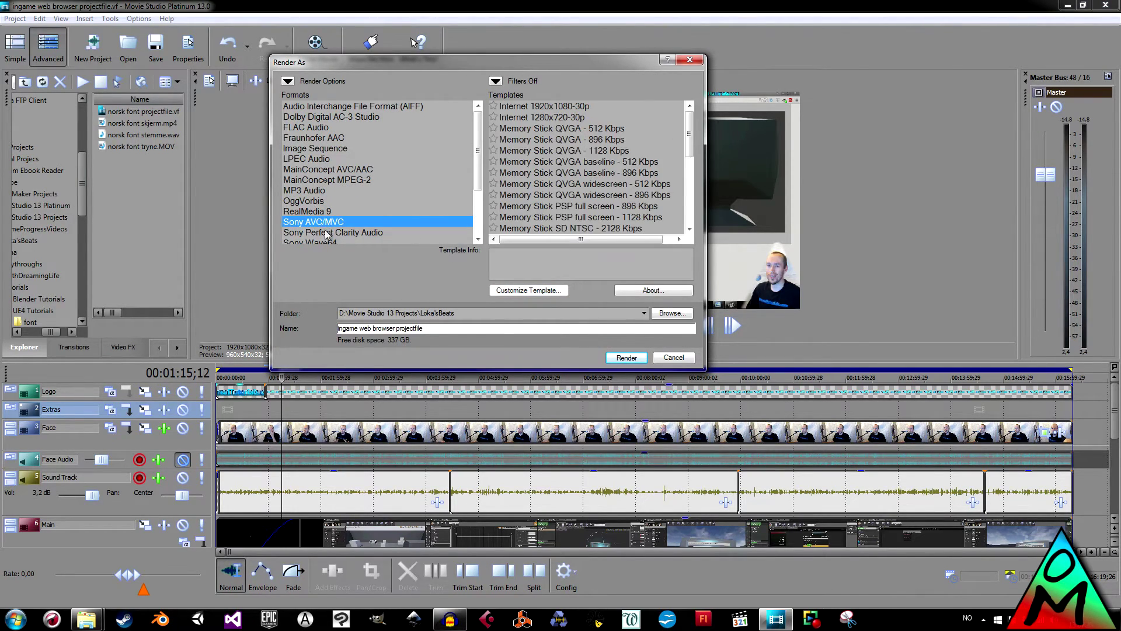
click(546, 109)
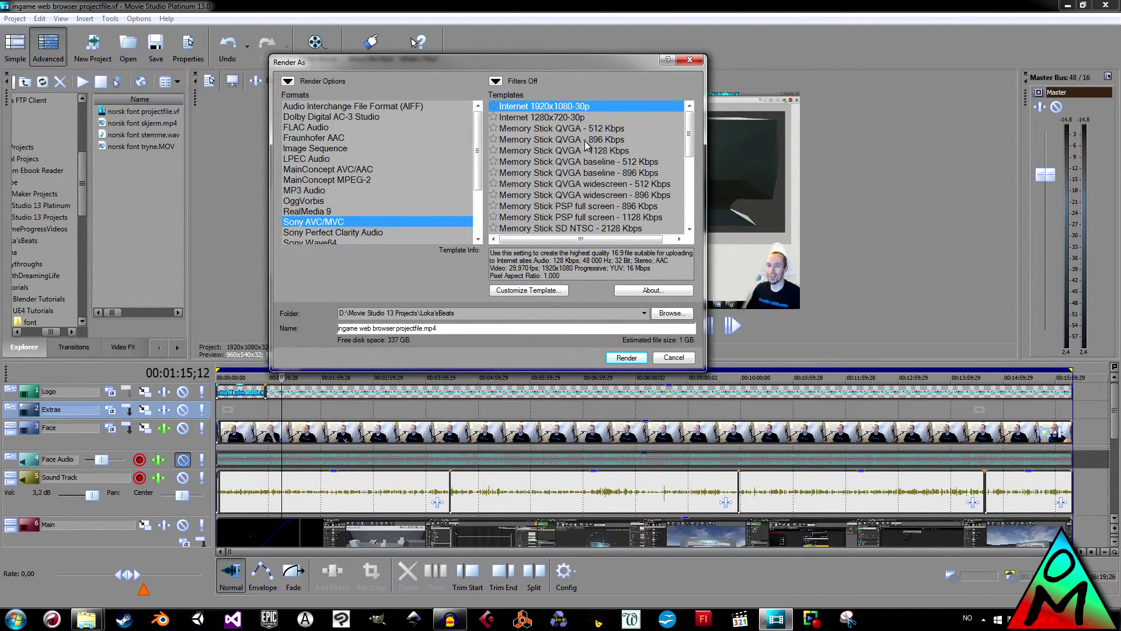
- Customize the render template with a frame rate of 59,940 (Double NTSC)
click(517, 289)
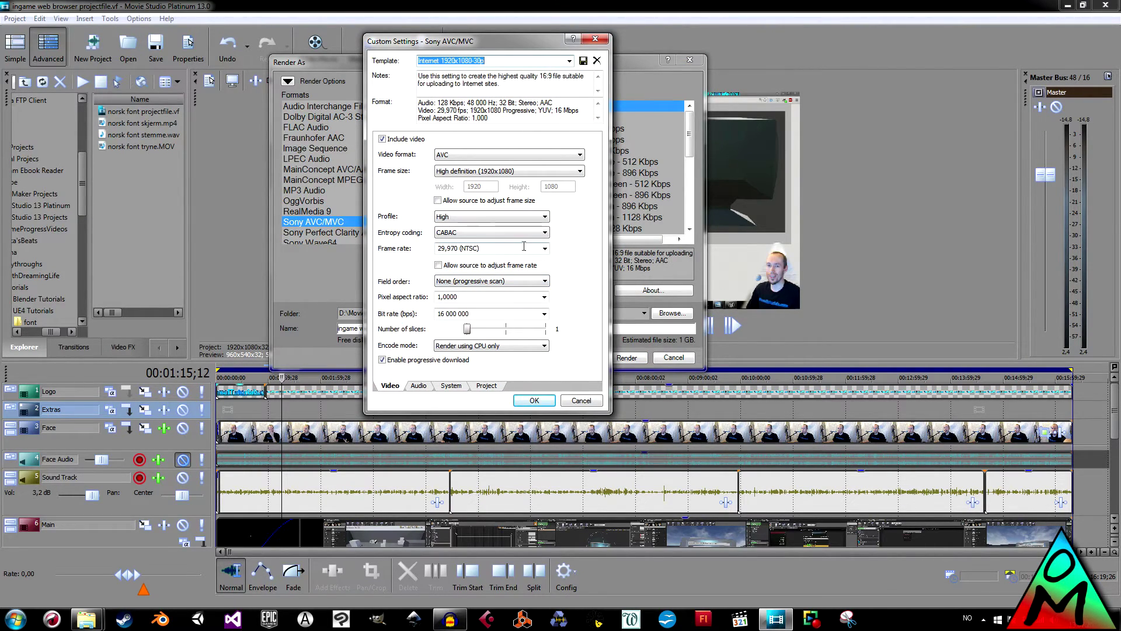
click(545, 248)
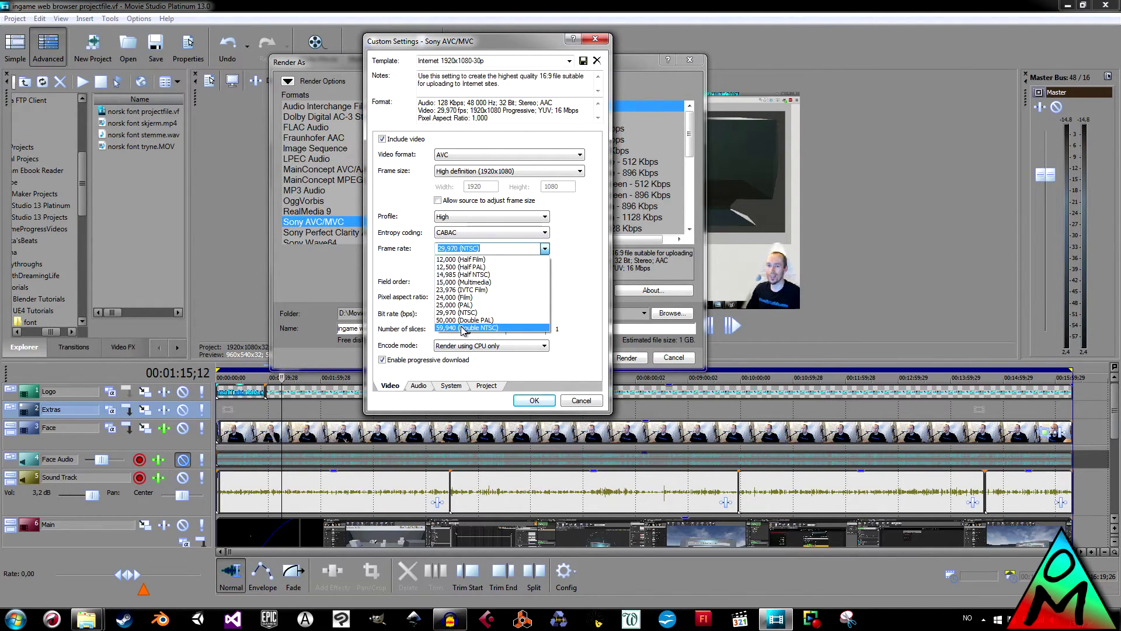
click(464, 328)
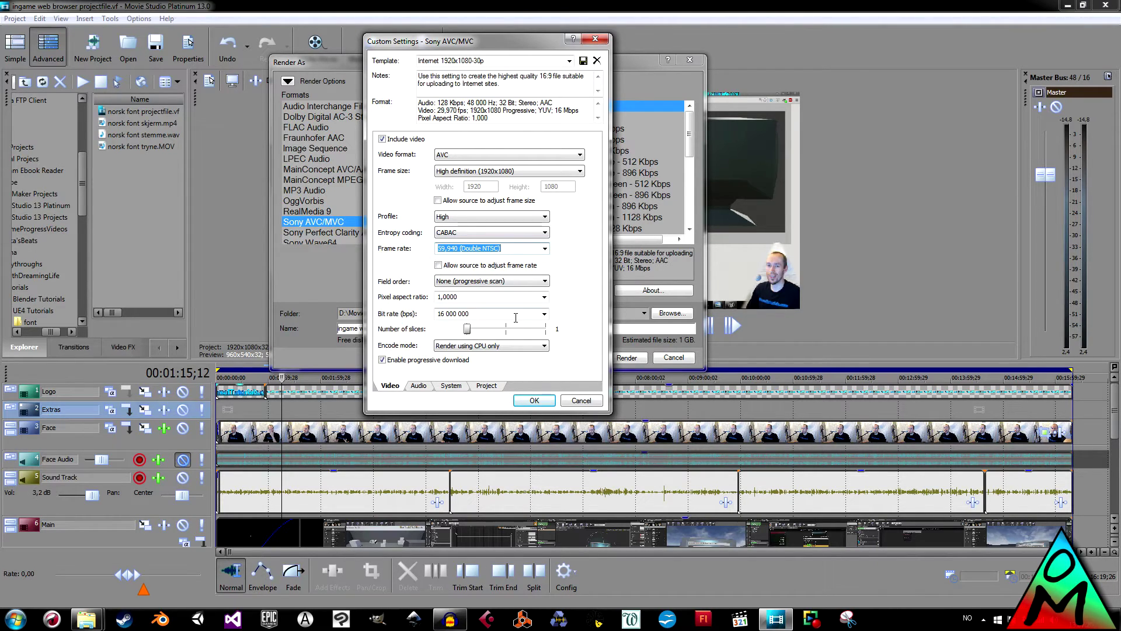
click(534, 401)
- Name the rendered file UE4 Ingame Web Browser 3D Widget.mp4
click(421, 329)
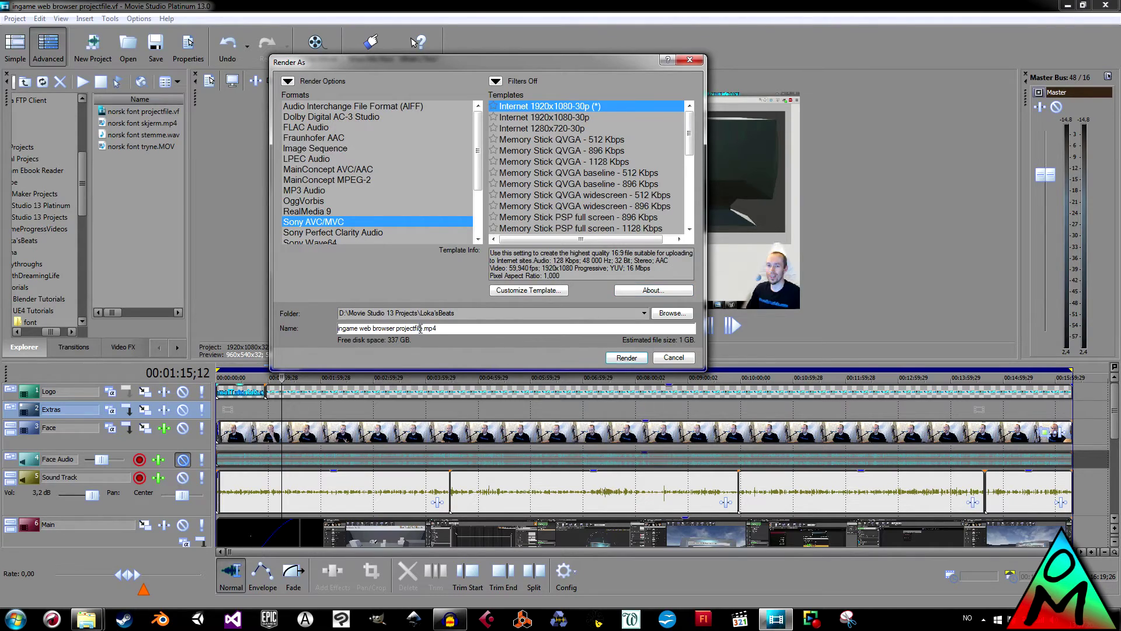
drag(421, 328, 334, 331)
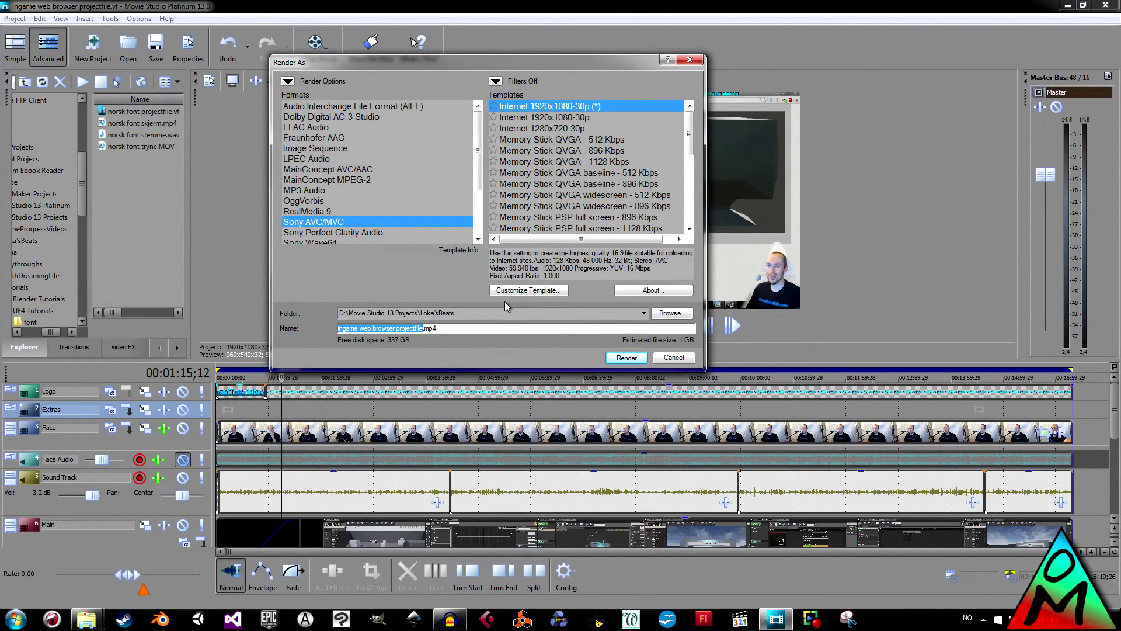
text(UE)
text(4 Tutorial)
key(BackSpace)
key(BackSpace)
key(BackSpace)
key(BackSpace)
key(BackSpace)
key(BackSpace)
key(BackSpace)
key(BackSpace)
text(Ingame )
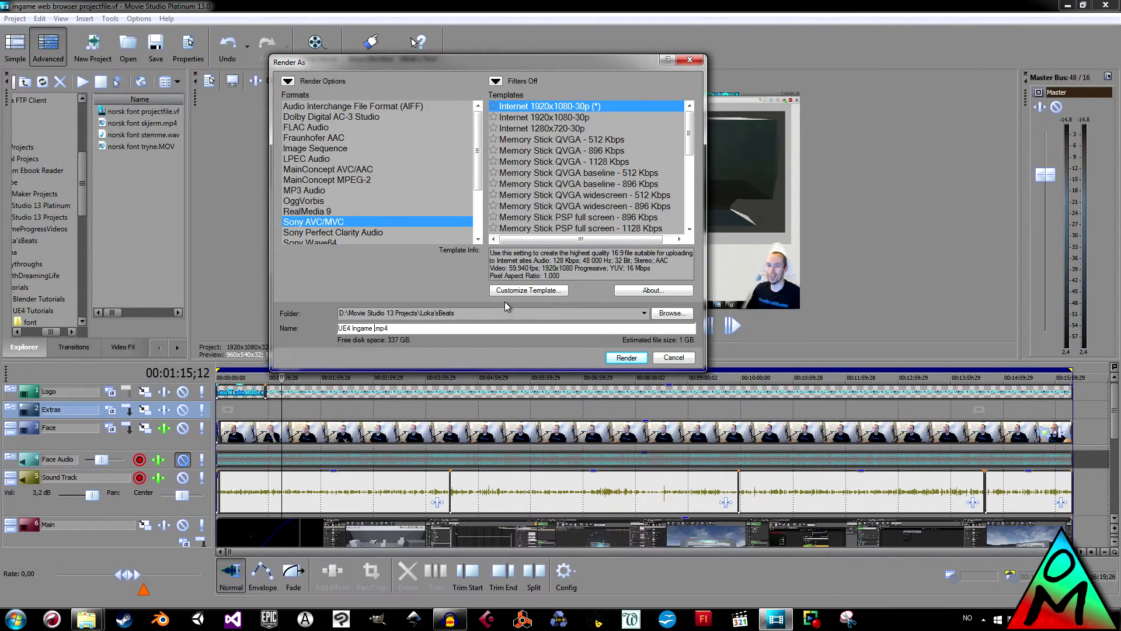
text(Web Browser 3D Widget)
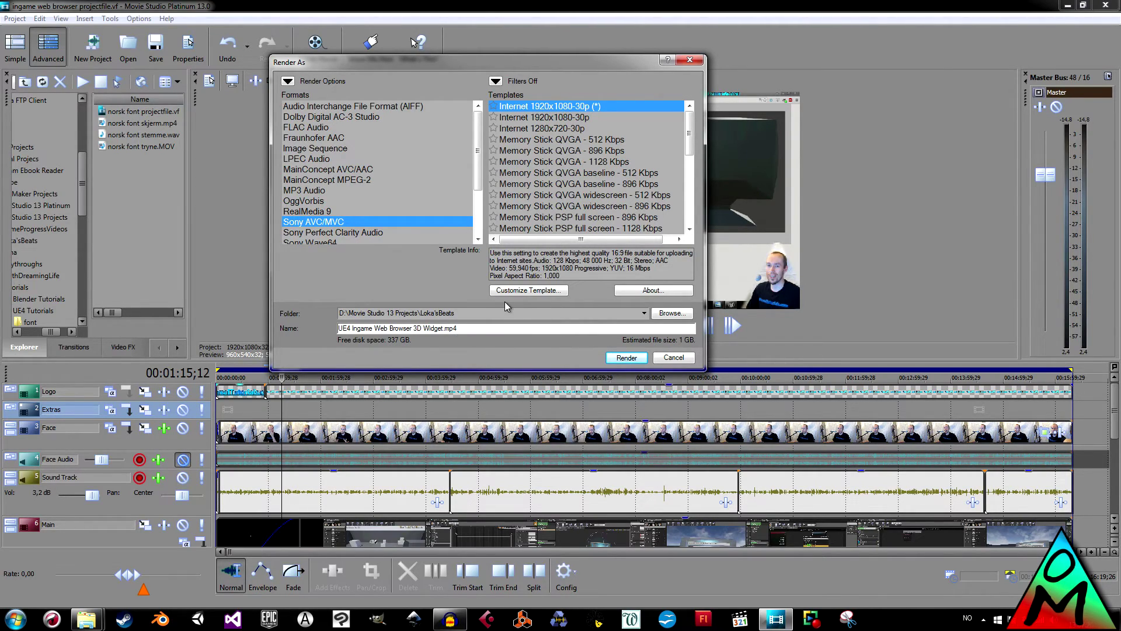